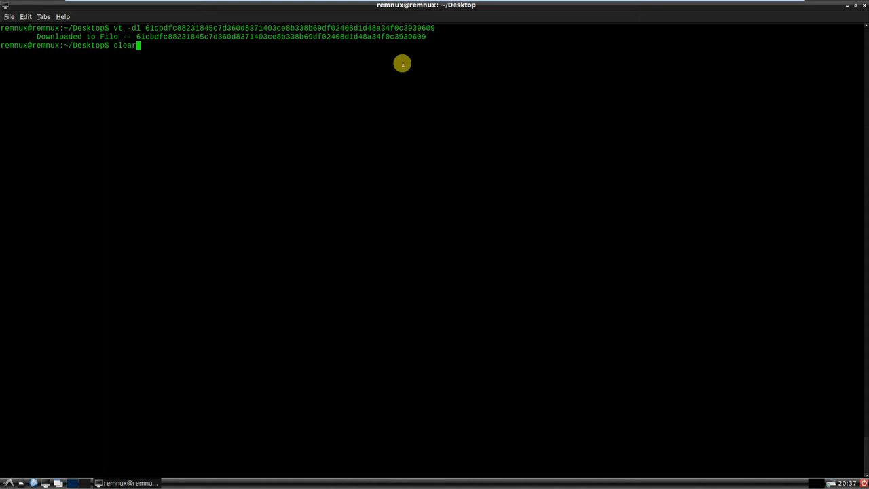
# Step: Clear the terminal and list the contents of the Desktop directory with ls
pyautogui.press('Return')
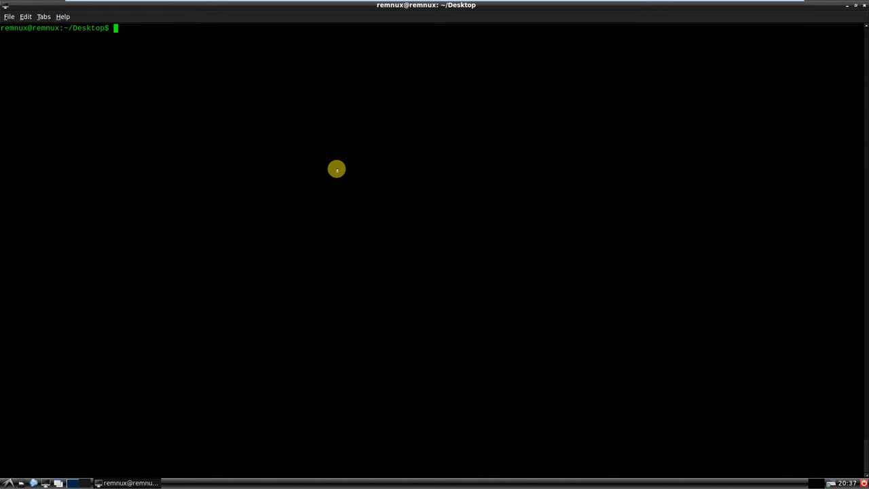
pyautogui.write('ls')
pyautogui.press('Return')
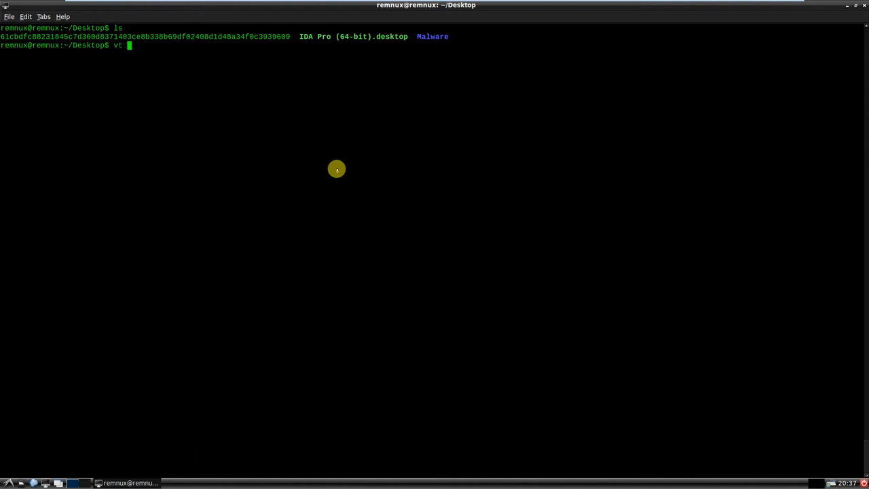
# Step: Look up the sample starting 61cbdfc8 on VirusTotal with vt -fd and highlight its detection ratio
pyautogui.write('61cbdfc88231845c7d360d8371403ce8b338b69df02408d1d48a34f0c3939609')
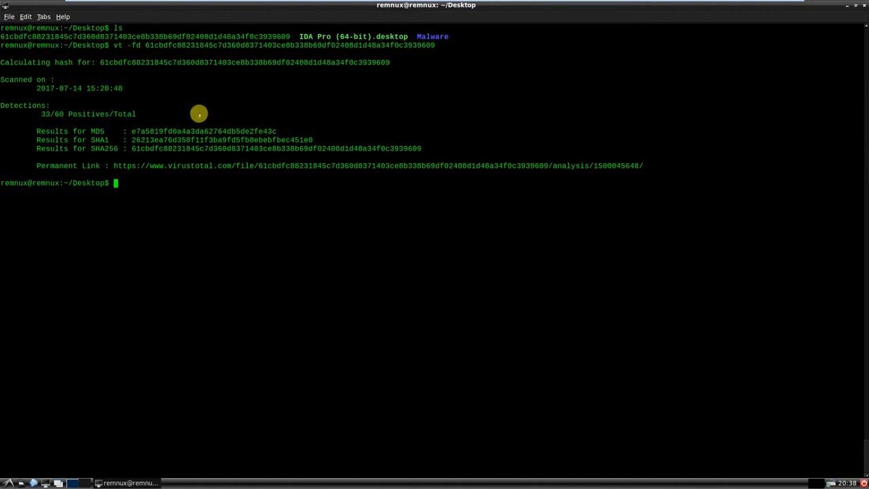
pyautogui.moveTo(139, 112); pyautogui.dragTo(40, 107)
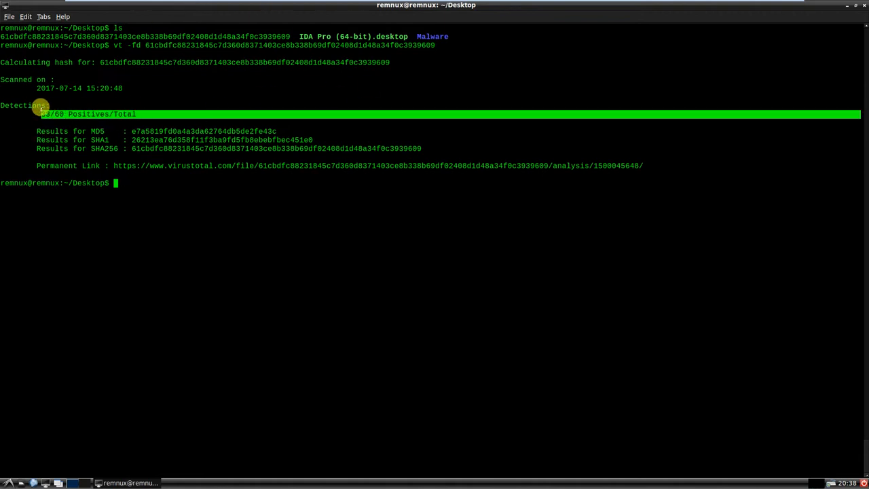
pyautogui.click(101, 99)
pyautogui.doubleClick(218, 219)
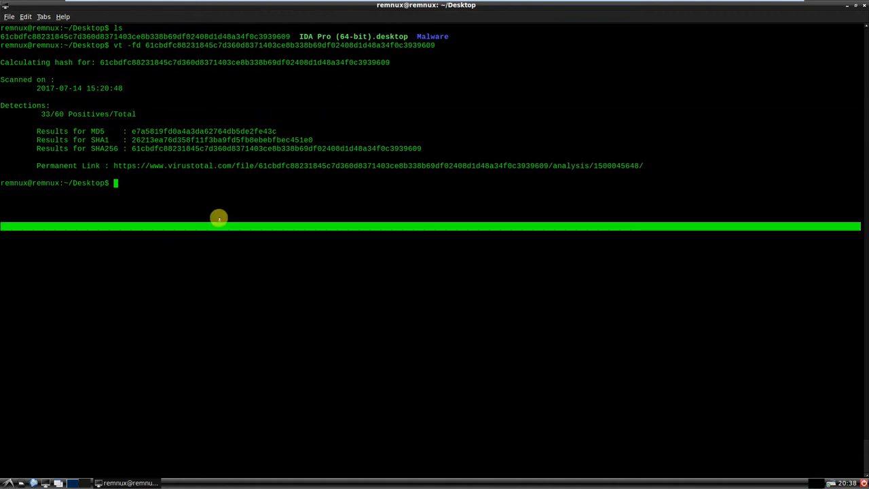
pyautogui.click(460, 218)
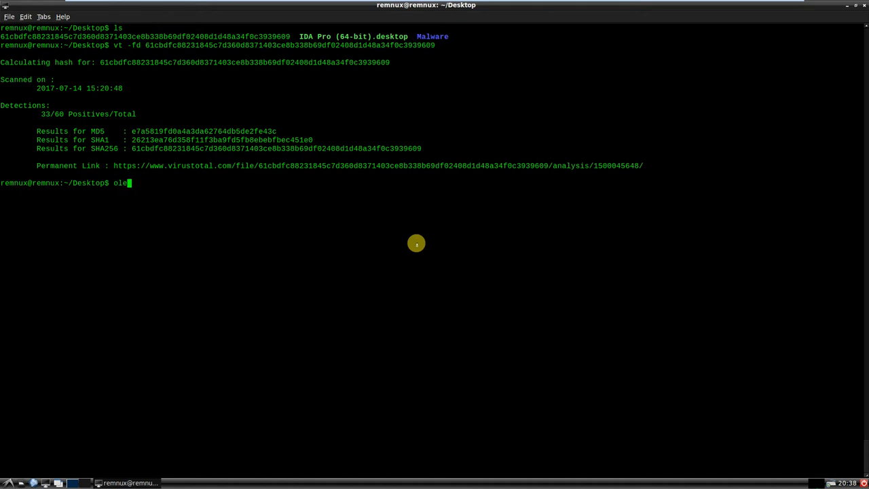
# Step: Run oledump.py on the sample starting 61cbdfc8 and examine the listed VBA streams
pyautogui.press('Tab')
pyautogui.press('Tab')
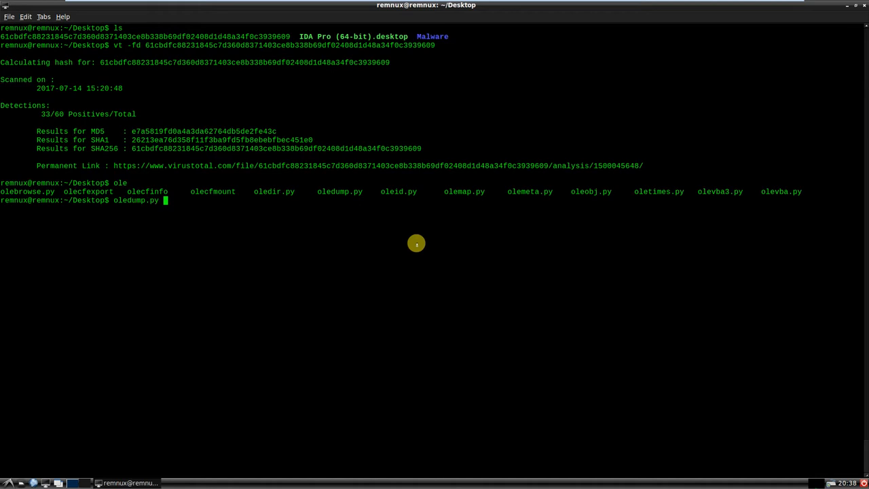
pyautogui.press('Tab')
pyautogui.press('Return')
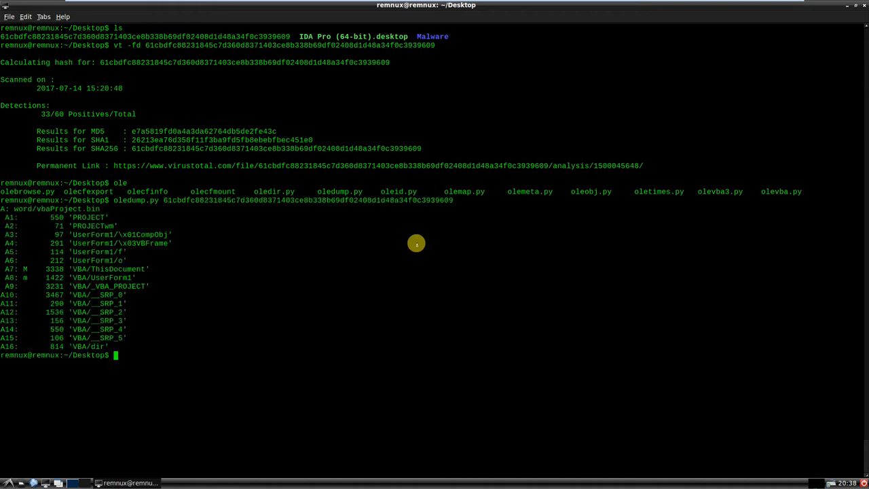
pyautogui.moveTo(171, 339); pyautogui.dragTo(117, 282)
pyautogui.click(95, 294)
pyautogui.moveTo(292, 333); pyautogui.dragTo(291, 334)
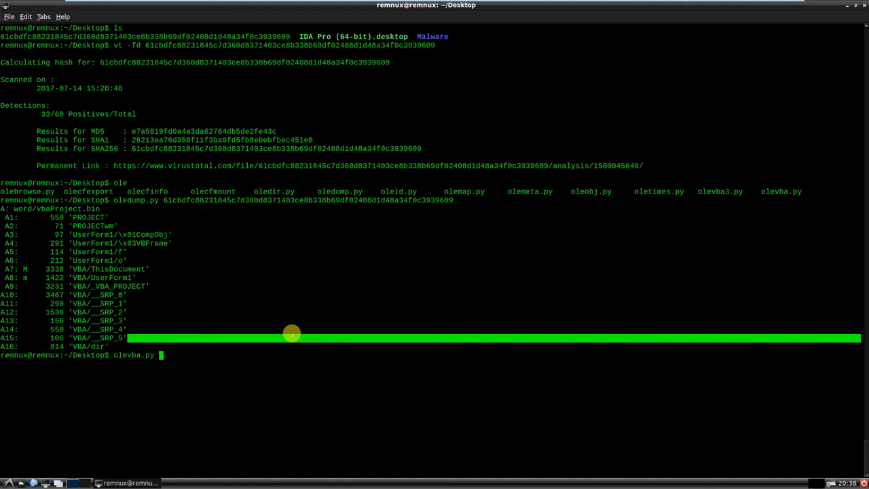
# Step: Run olevba.py on the sample starting 61cbdfc8 to extract and analyse its macros
pyautogui.write('6')
pyautogui.press('Tab')
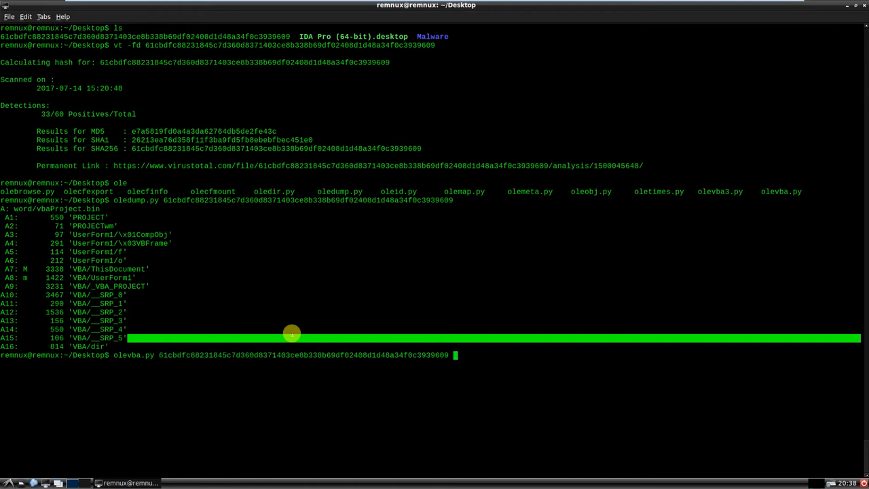
pyautogui.press('Return')
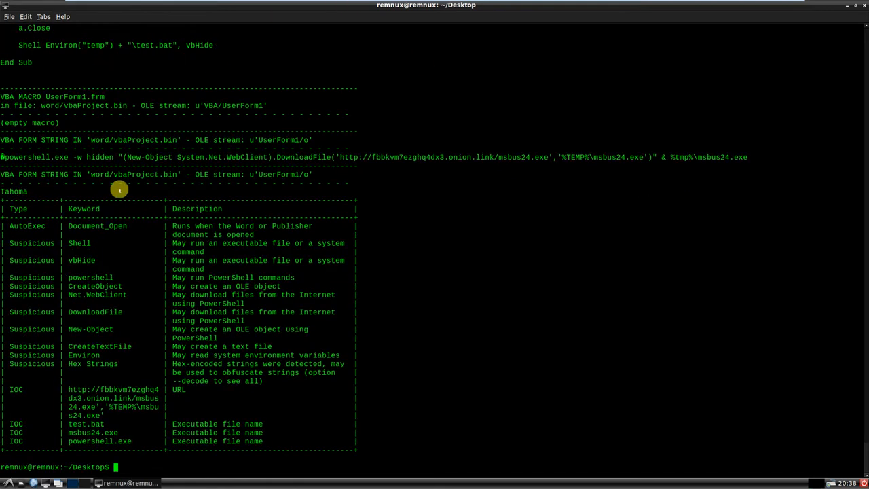
# Step: Examine the Document_Open macro code, the UserForm1 form string and the table of suspicious keywords and IOCs
pyautogui.scroll(5, 261, 171)
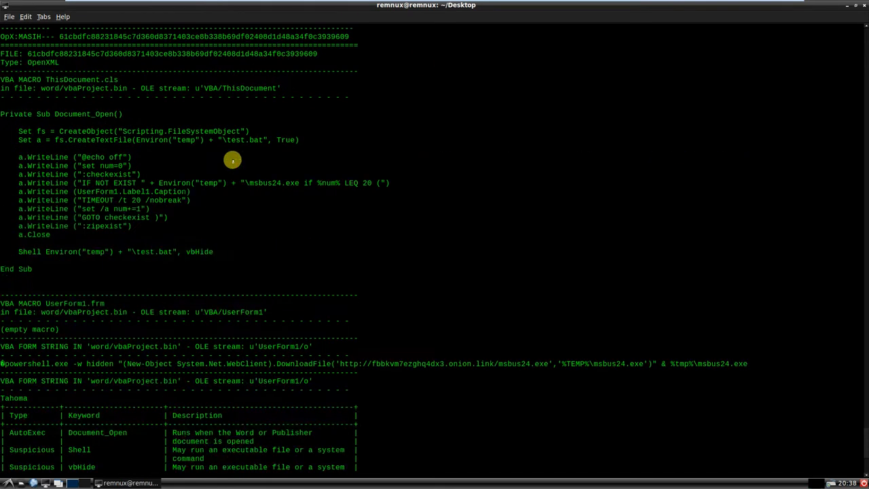
pyautogui.moveTo(426, 182); pyautogui.dragTo(95, 182)
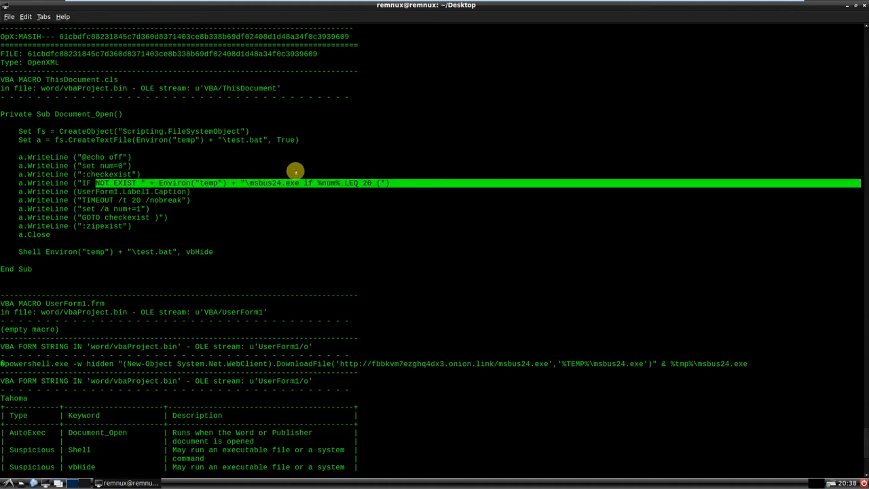
pyautogui.click(310, 180)
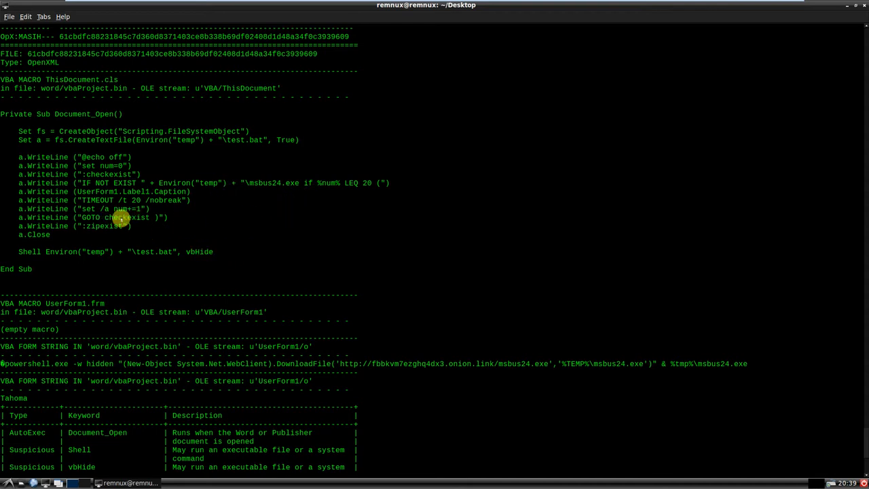
pyautogui.moveTo(206, 250)
pyautogui.mouseDown()
pyautogui.moveTo(173, 251)
pyautogui.moveTo(208, 249)
pyautogui.mouseUp()
pyautogui.scroll(-2, 209, 250)
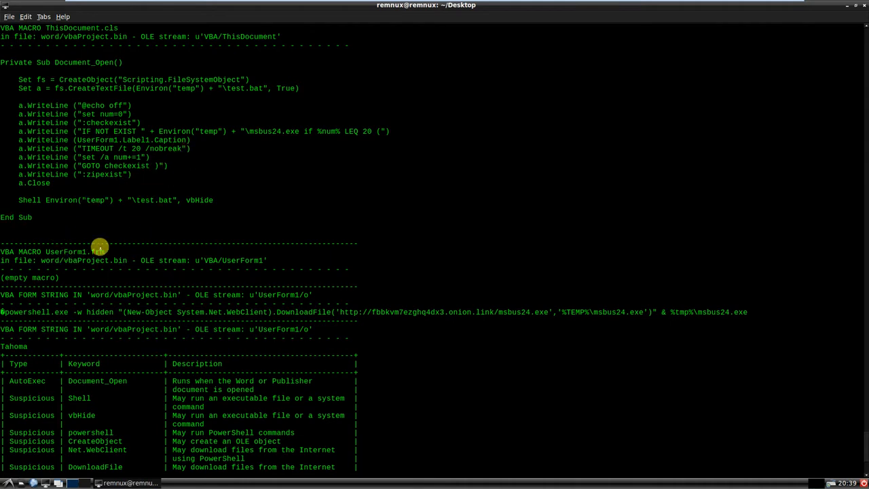
pyautogui.scroll(-2, 100, 260)
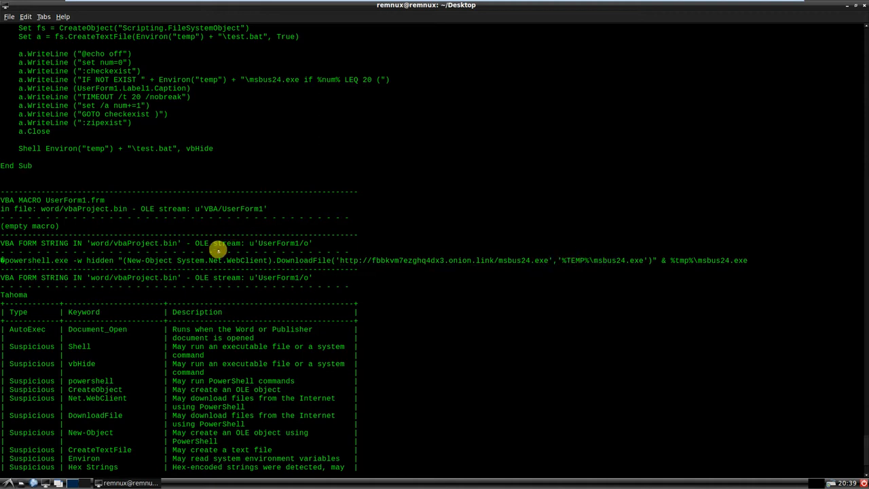
pyautogui.scroll(-2, 217, 250)
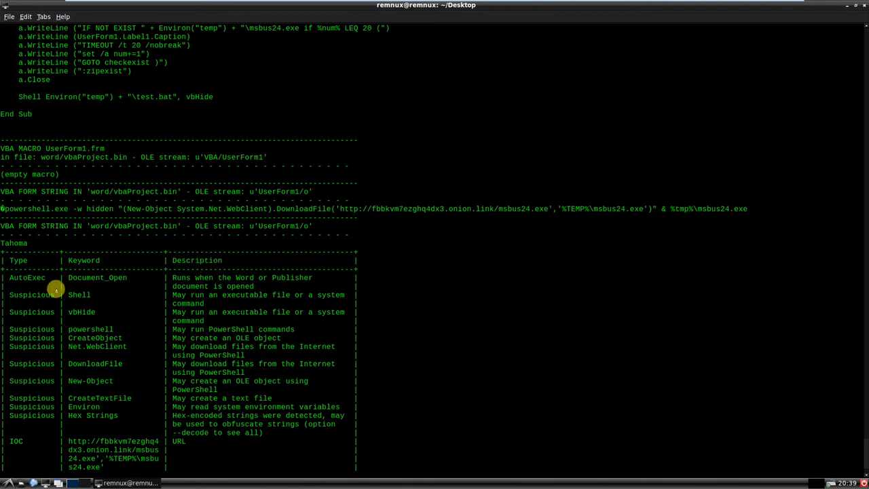
pyautogui.scroll(-2, 54, 292)
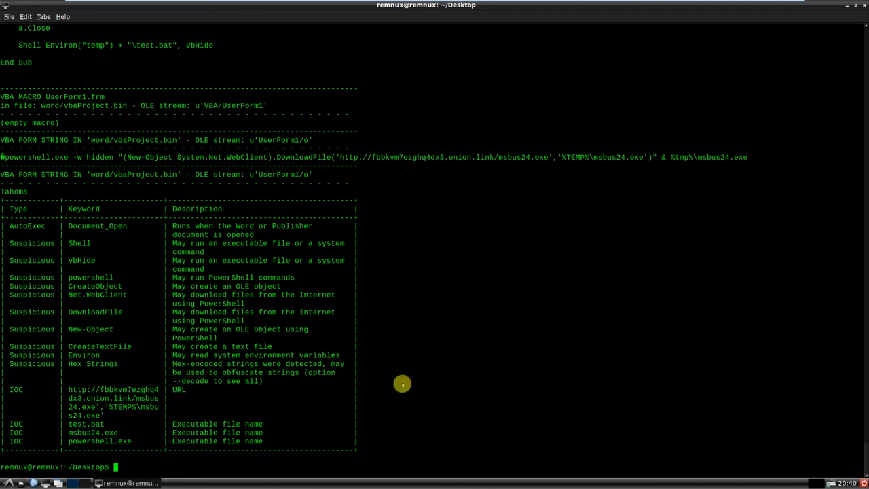
# Step: Rerun olevba.py on the sample with the --decode option and review the decoded hex strings and macro output
pyautogui.press('Up')
pyautogui.write('--dec')
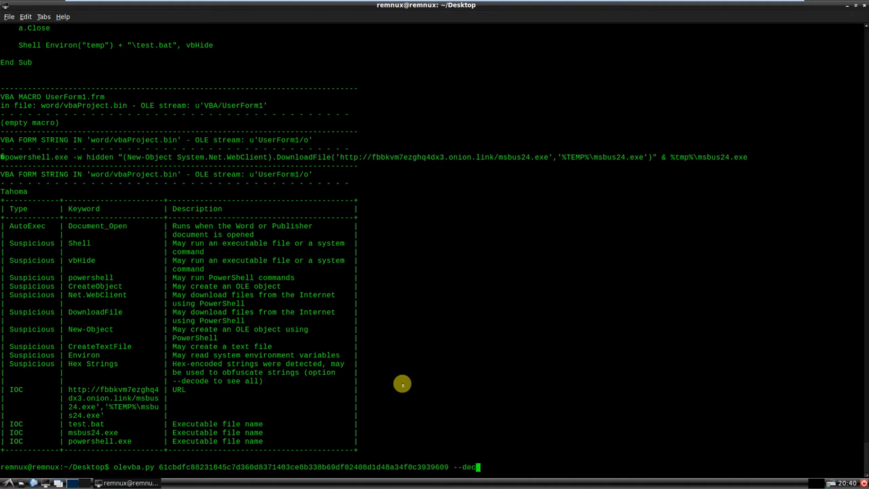
pyautogui.write('ode')
pyautogui.press('Return')
pyautogui.moveTo(155, 415); pyautogui.dragTo(73, 407)
pyautogui.click(73, 407)
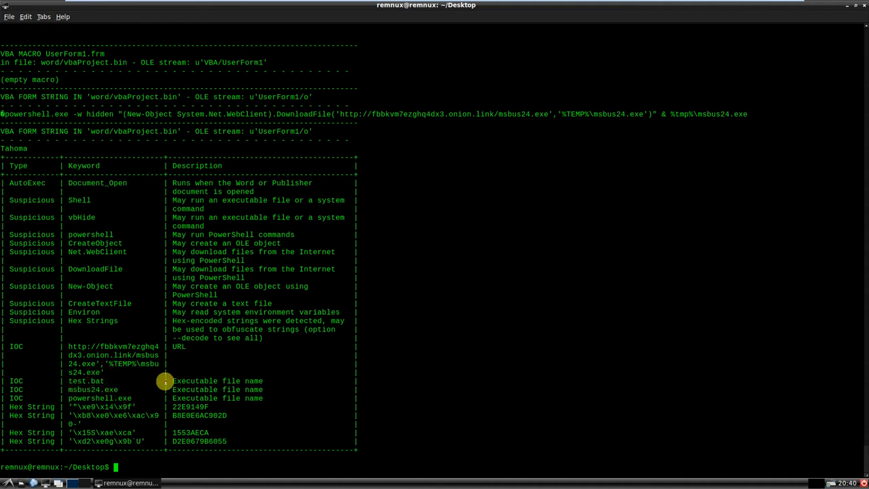
pyautogui.scroll(2, 527, 299)
pyautogui.scroll(4, 528, 299)
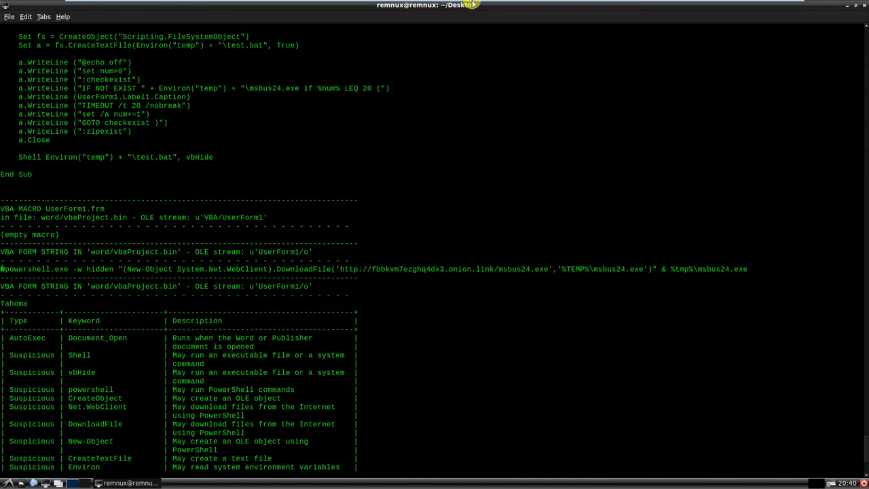
# Step: Switch to the Windows 10 Pro virtual machine, launch Process Hacker from the Dynamic folder and dock it to the right half
pyautogui.moveTo(450, 4)
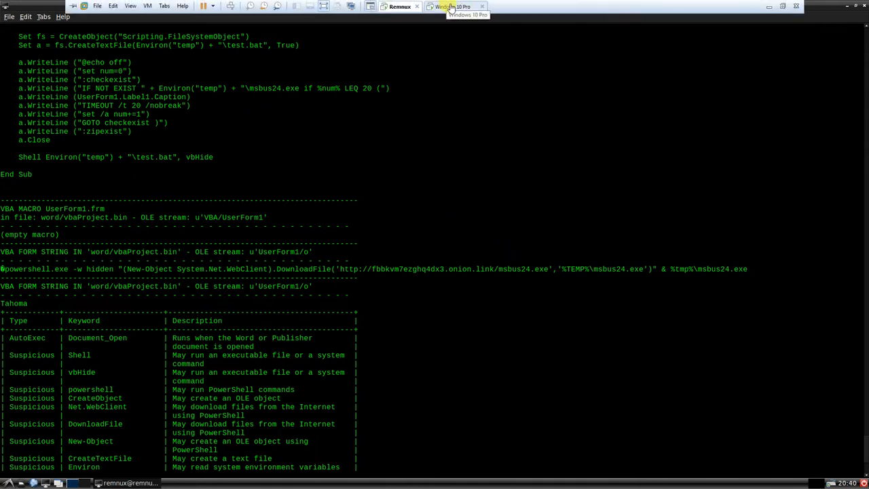
pyautogui.click(450, 6)
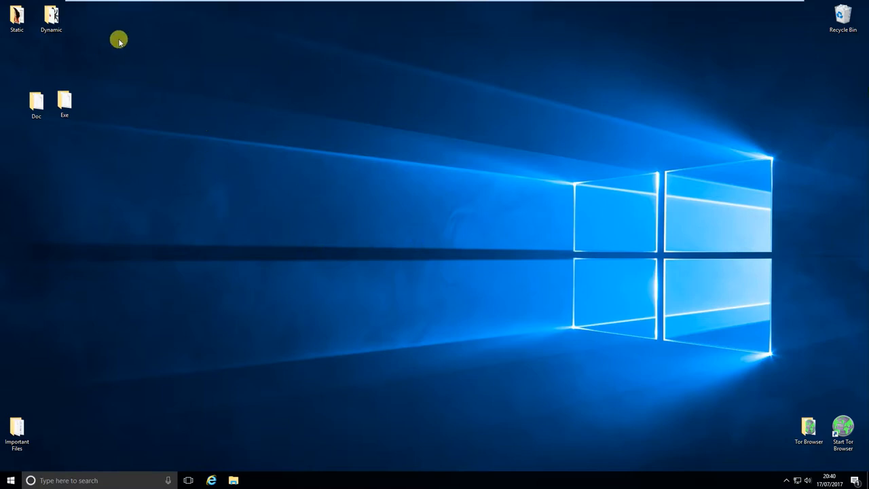
pyautogui.doubleClick(51, 17)
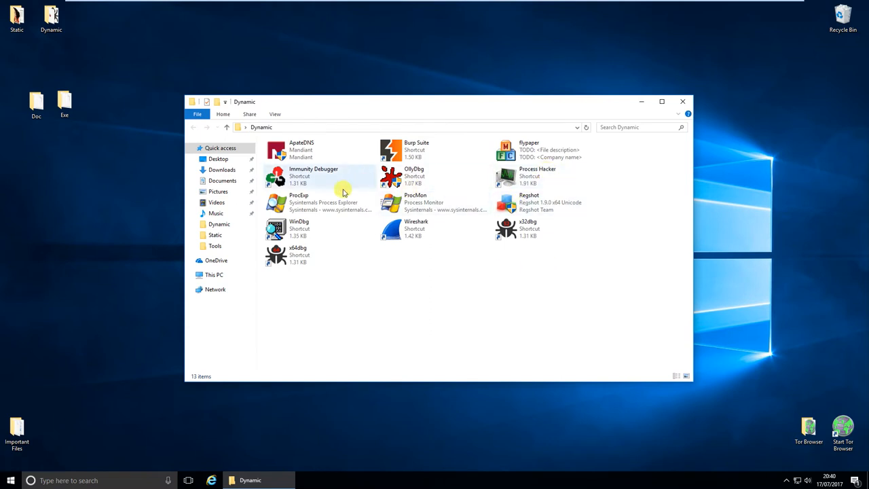
pyautogui.doubleClick(514, 173)
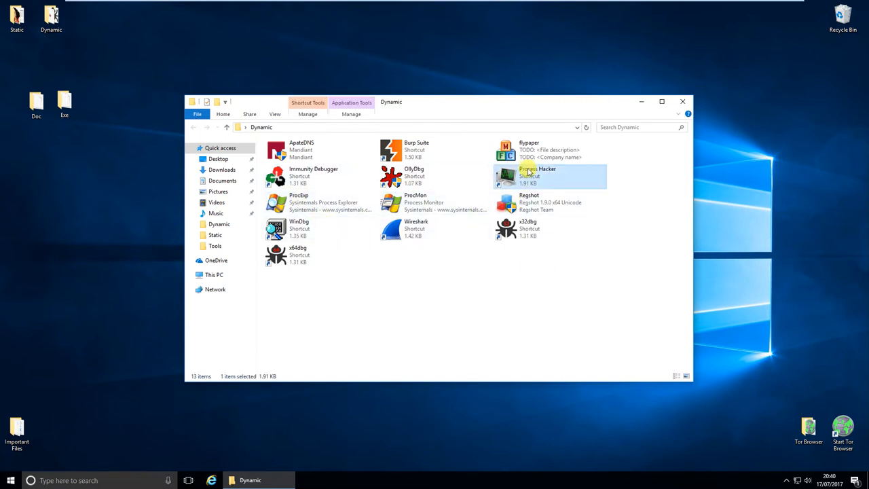
pyautogui.press('super+Right')
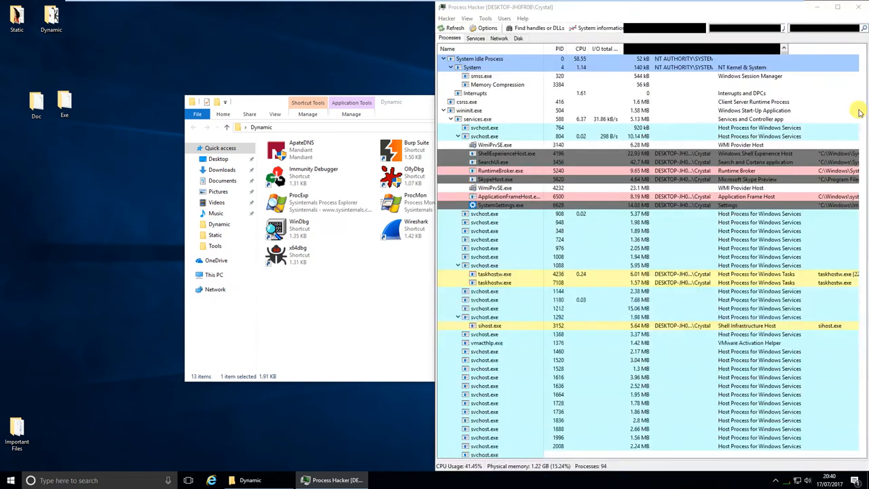
# Step: Launch Wireshark from the Dynamic folder, maximize it and start a live capture on Ethernet0
pyautogui.click(208, 238)
pyautogui.doubleClick(225, 141)
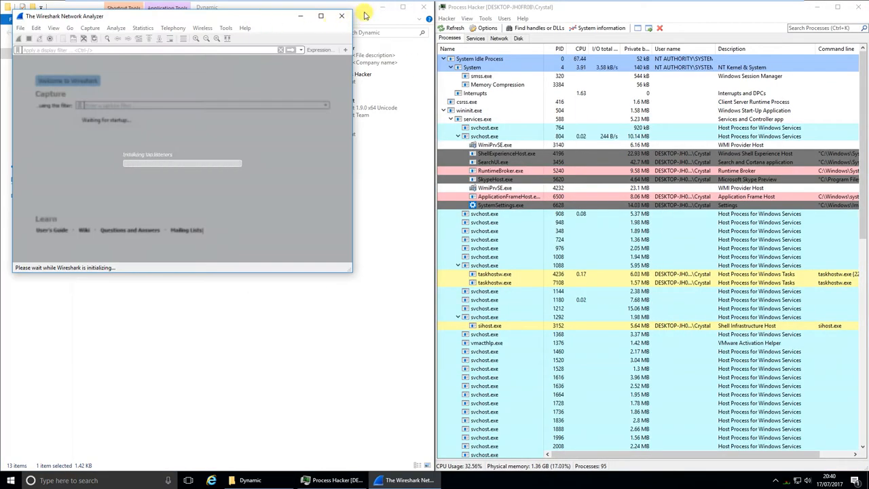
pyautogui.click(385, 7)
pyautogui.click(320, 17)
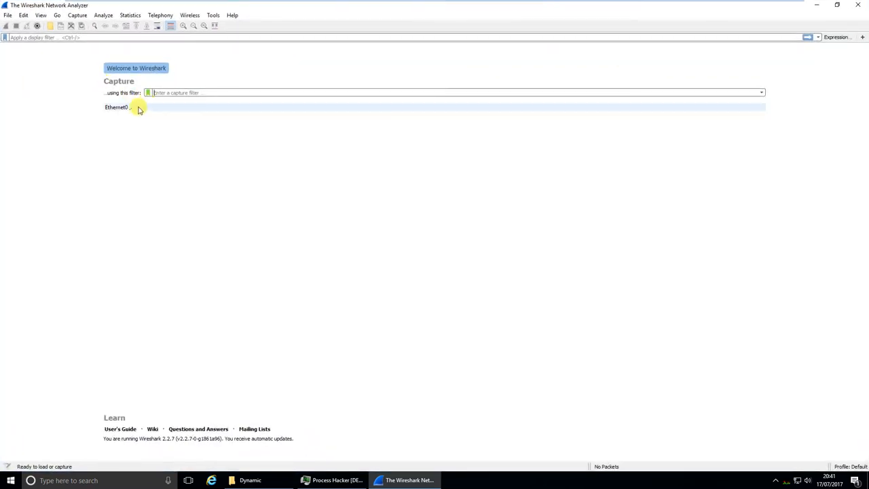
pyautogui.doubleClick(137, 110)
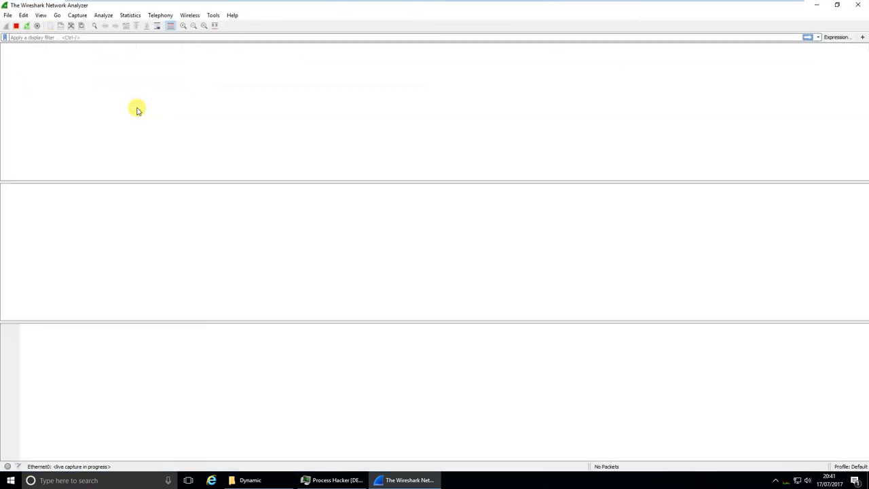
# Step: Minimize Wireshark and add the .doc extension to the name of the sample file in the Doc folder
pyautogui.click(408, 478)
pyautogui.doubleClick(35, 98)
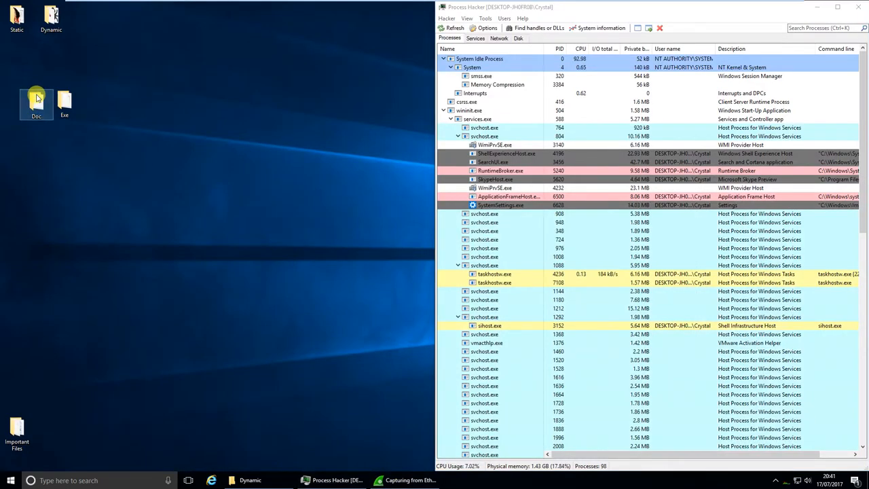
pyautogui.click(310, 166)
pyautogui.rightClick(317, 167)
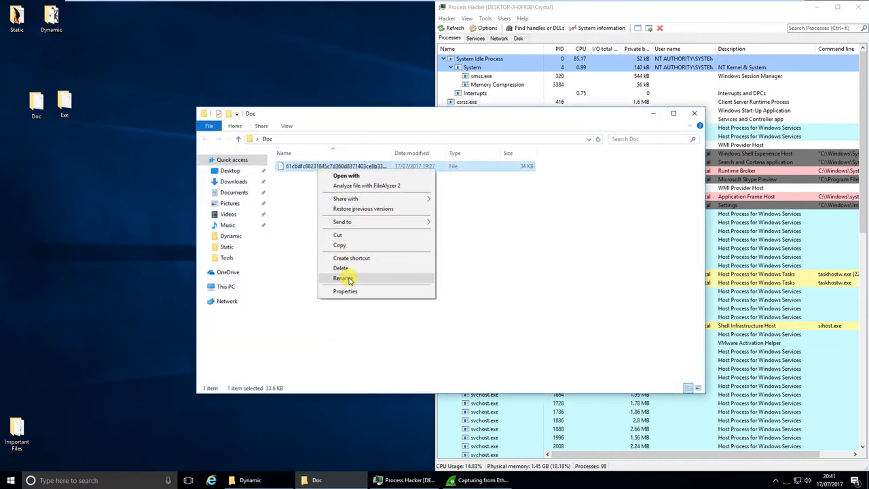
pyautogui.click(342, 278)
pyautogui.press('End')
pyautogui.write('.')
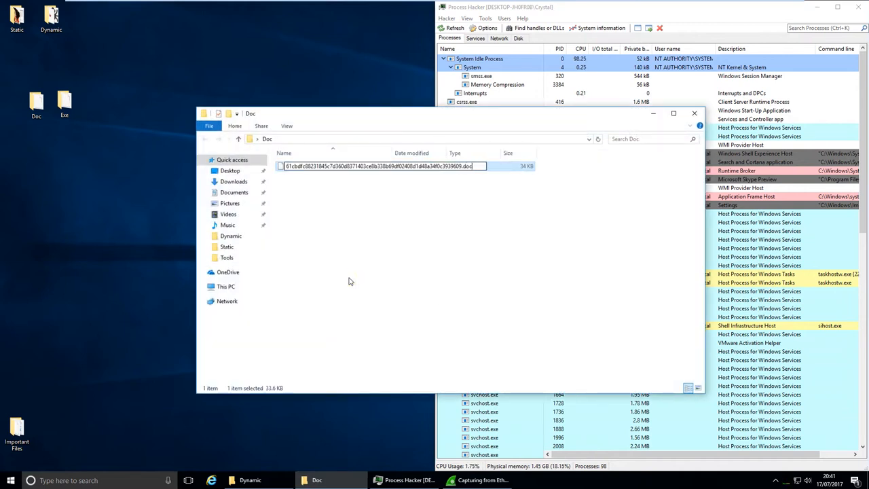
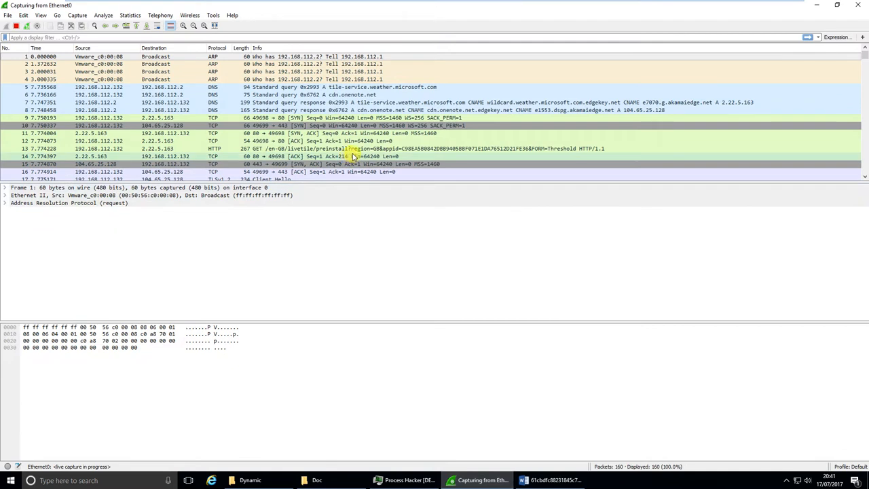
# Step: Enlarge Wireshark's packet list to examine the captured traffic, and bring Process Hacker to the front
pyautogui.moveTo(369, 180); pyautogui.dragTo(374, 278)
pyautogui.moveTo(382, 314); pyautogui.dragTo(384, 368)
pyautogui.scroll(-8, 393, 200)
pyautogui.scroll(-20, 396, 204)
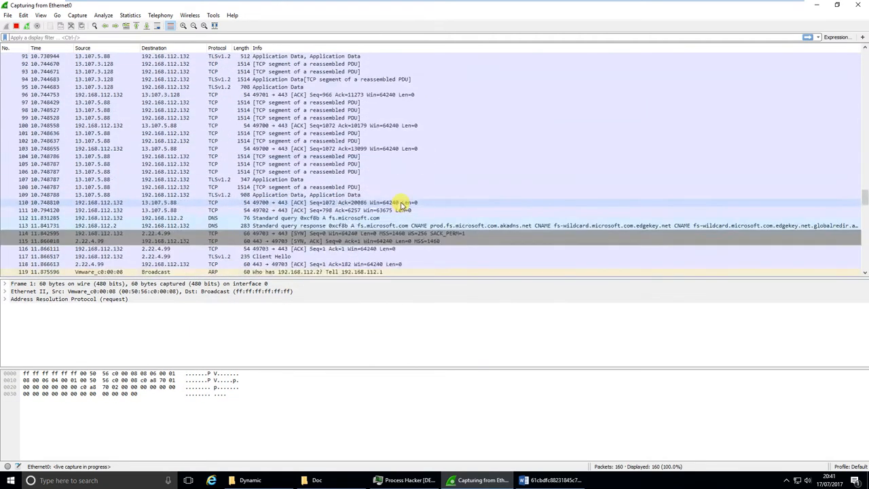
pyautogui.click(407, 479)
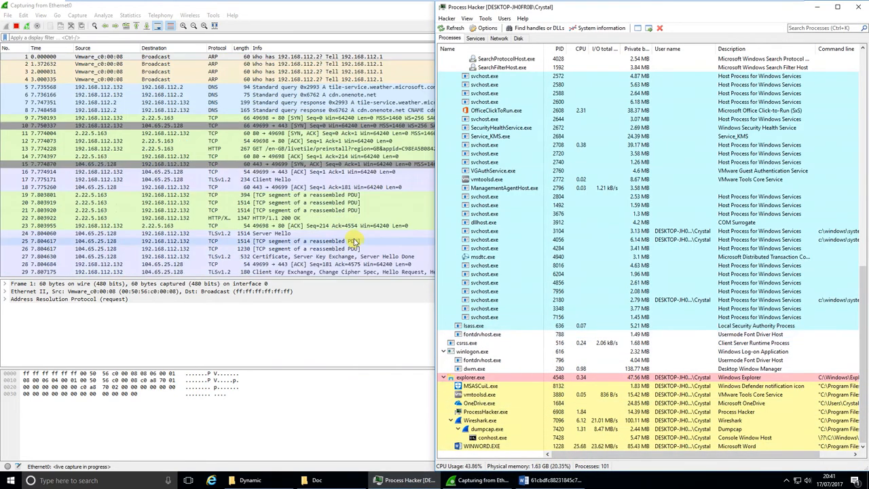
# Step: Find the GET /msbus24.exe request in Wireshark's captured packets and follow its HTTP stream
pyautogui.click(329, 226)
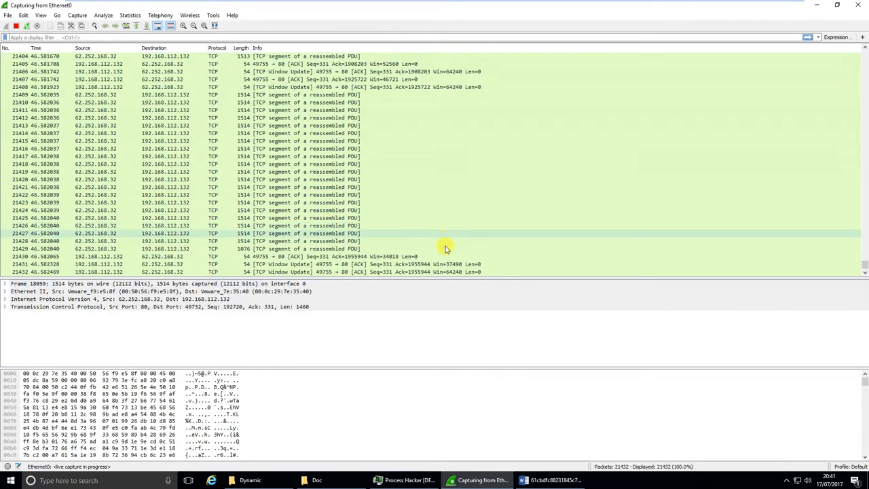
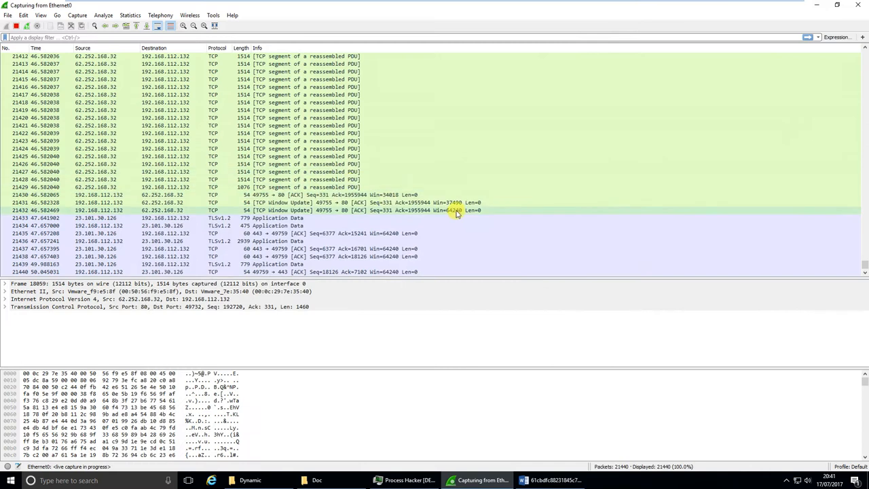
pyautogui.scroll(5, 346, 208)
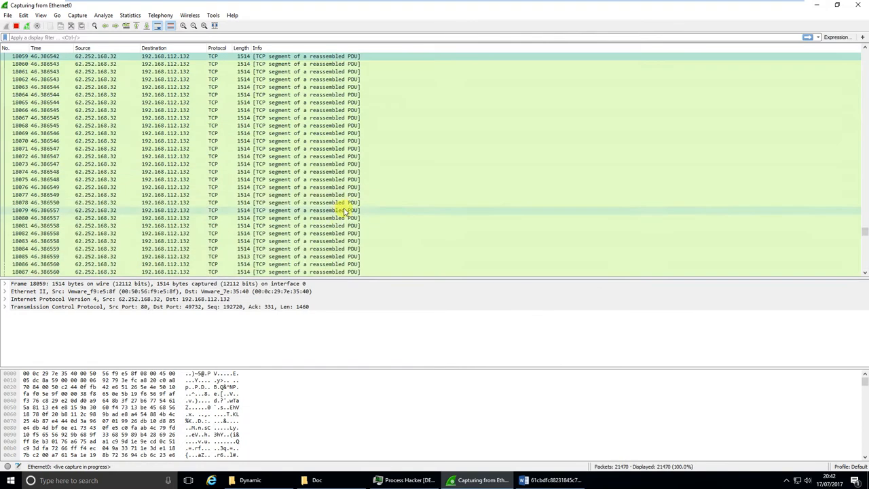
pyautogui.scroll(20, 384, 196)
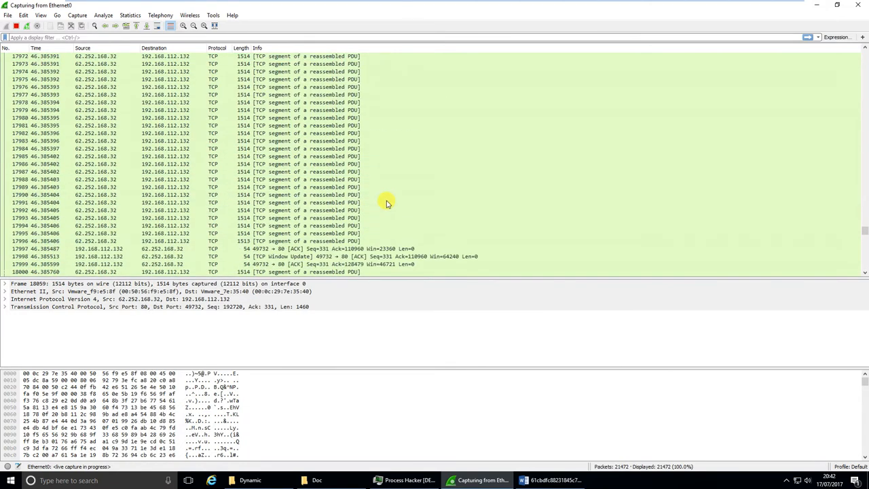
pyautogui.moveTo(863, 230); pyautogui.dragTo(865, 268)
pyautogui.scroll(5, 374, 131)
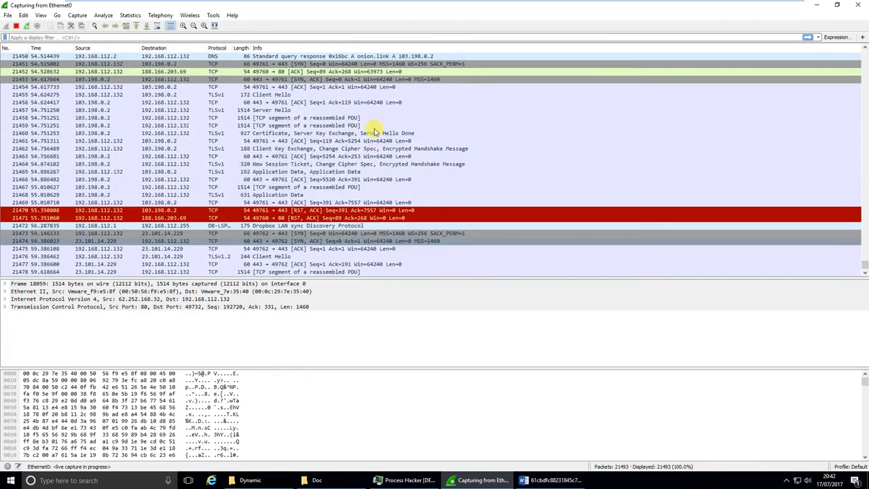
pyautogui.scroll(5, 374, 131)
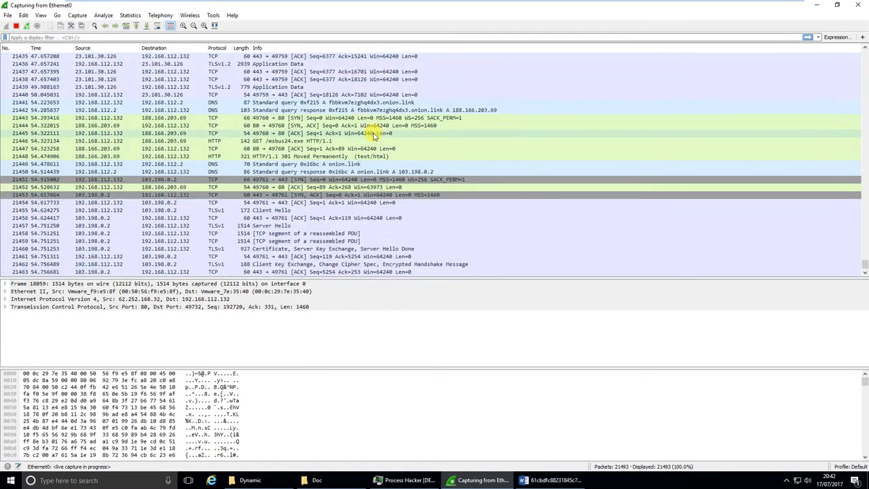
pyautogui.click(290, 141)
pyautogui.rightClick(291, 143)
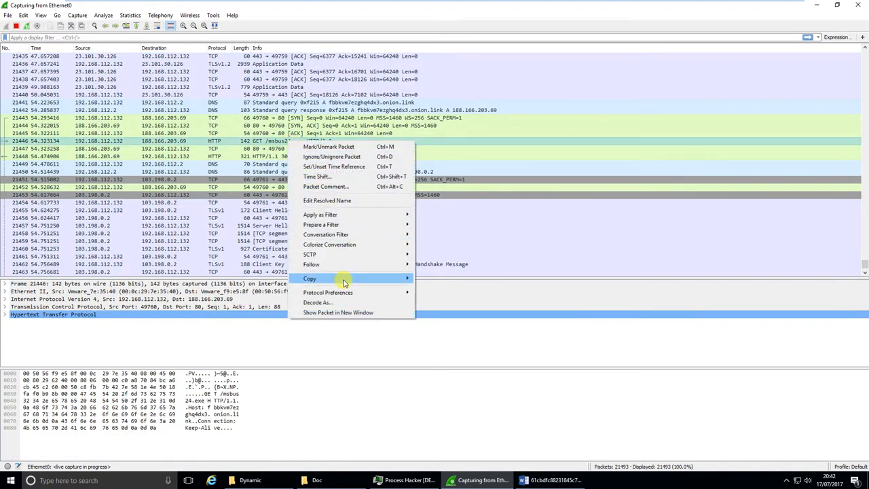
pyautogui.moveTo(341, 268)
pyautogui.click(445, 296)
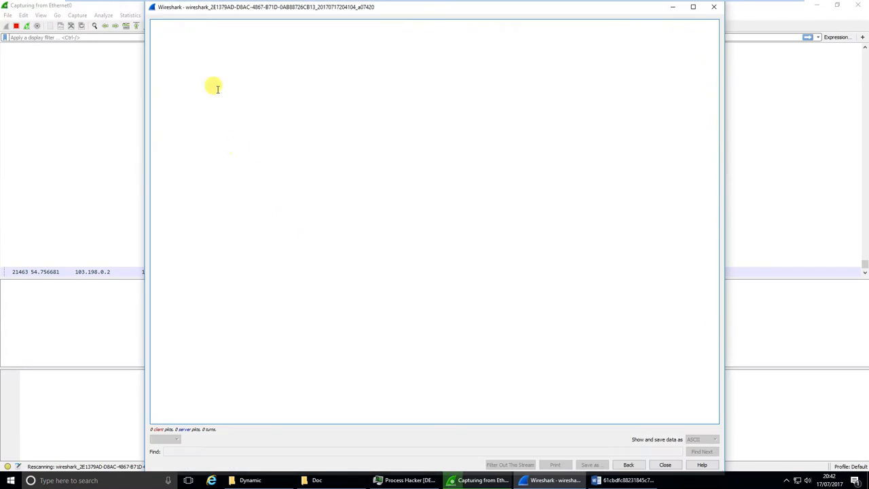
# Step: Examine the redirect location, request host and HTML link to msbus24.exe in the HTTP stream
pyautogui.moveTo(278, 59); pyautogui.dragTo(212, 59)
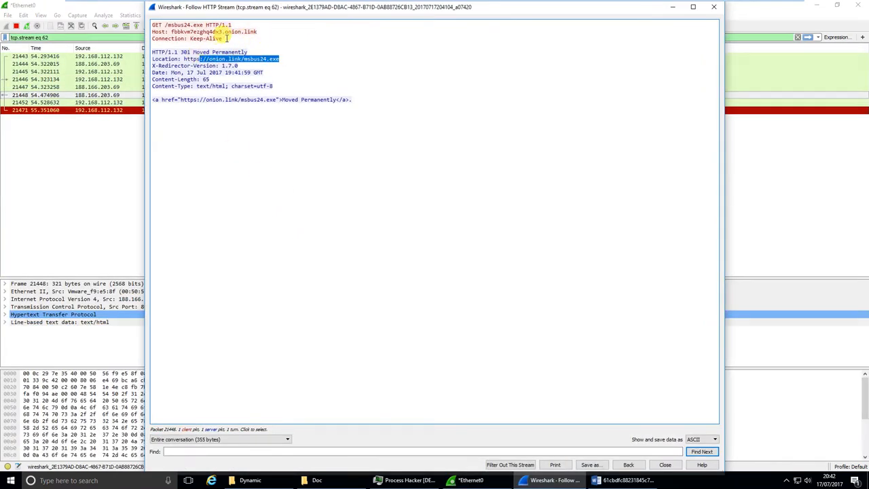
pyautogui.click(253, 42)
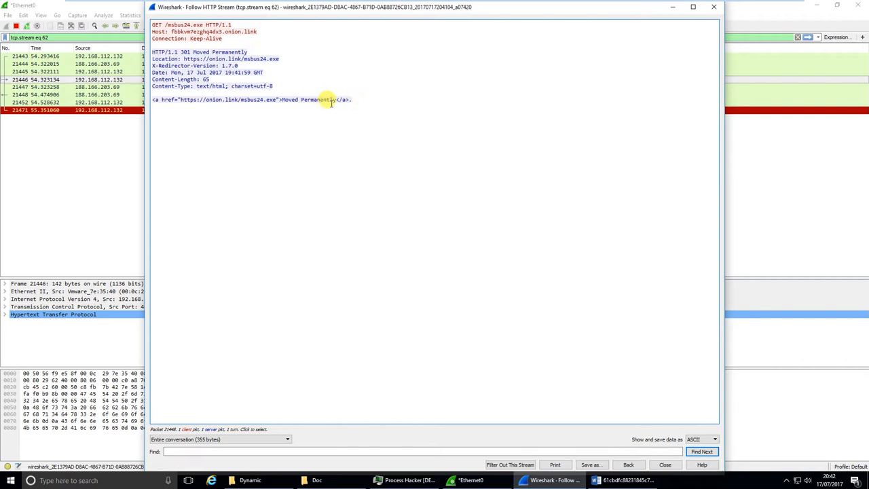
pyautogui.moveTo(335, 100); pyautogui.dragTo(294, 91)
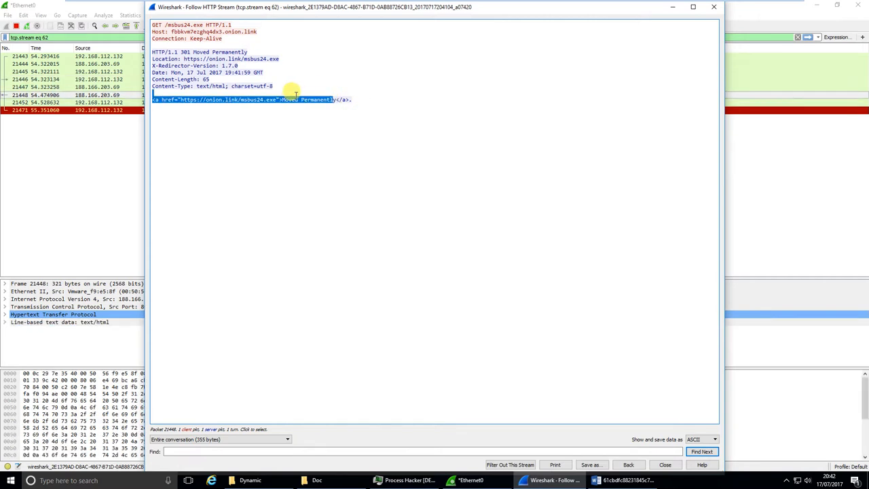
pyautogui.click(339, 99)
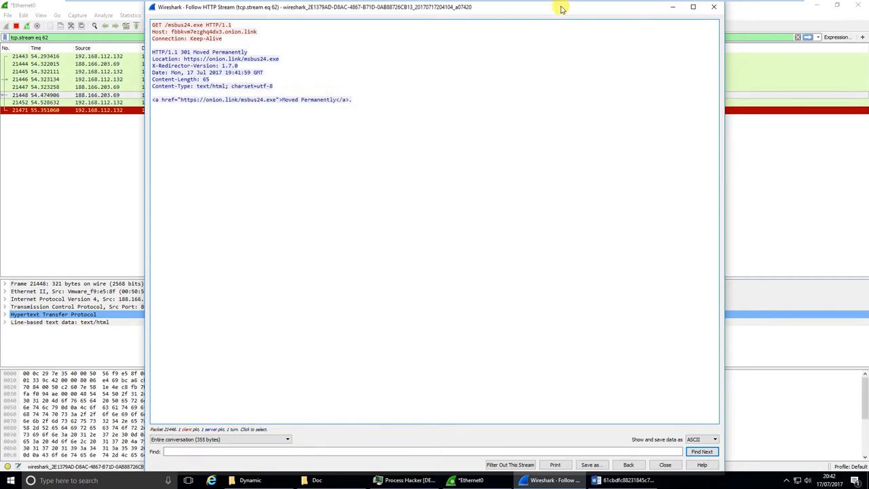
# Step: Minimize the HTTP stream window and clear the display filter to review the latest packets in the full capture
pyautogui.click(672, 6)
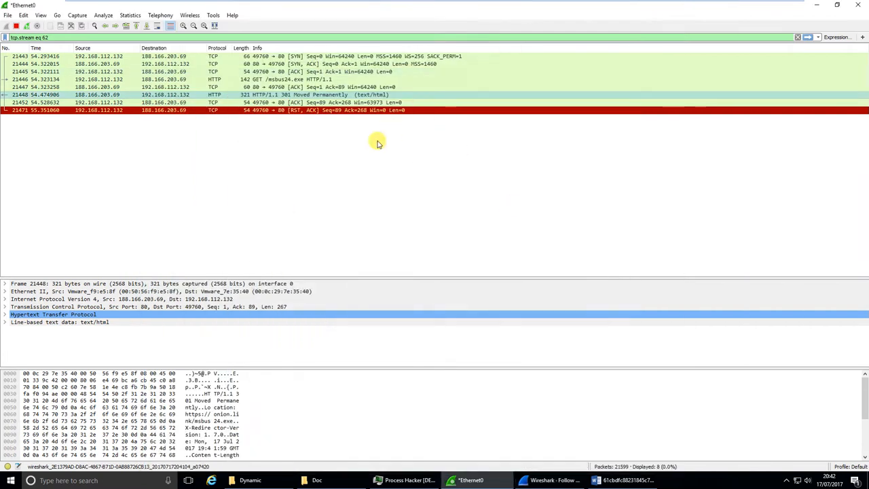
pyautogui.click(797, 36)
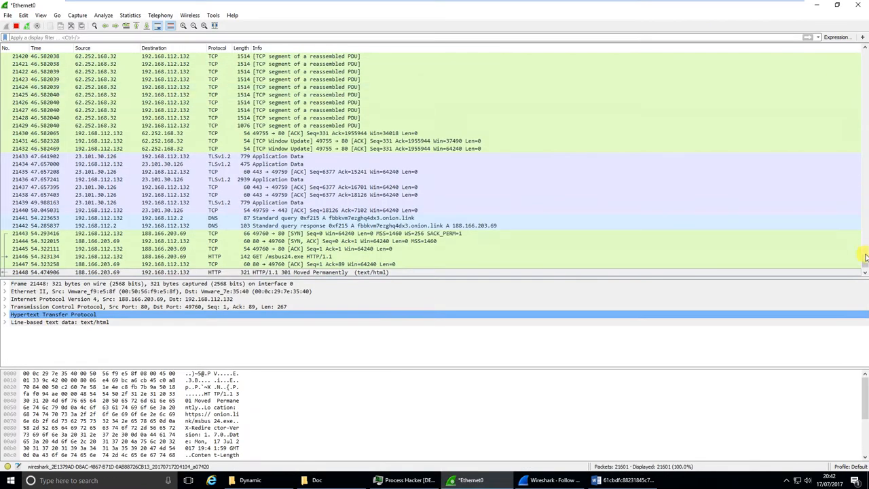
pyautogui.moveTo(865, 262); pyautogui.dragTo(865, 268)
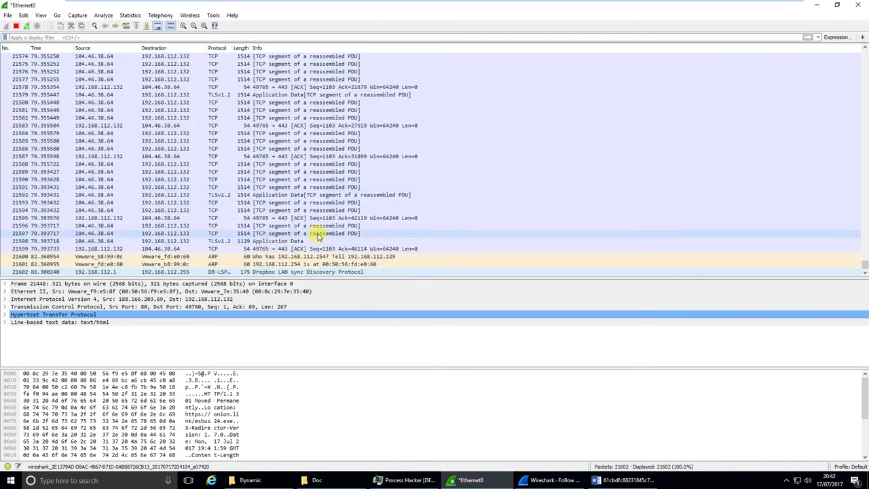
# Step: Switch to Process Hacker and open the properties of the powershell.exe process under WINWORD.EXE in a maximized window
pyautogui.click(819, 5)
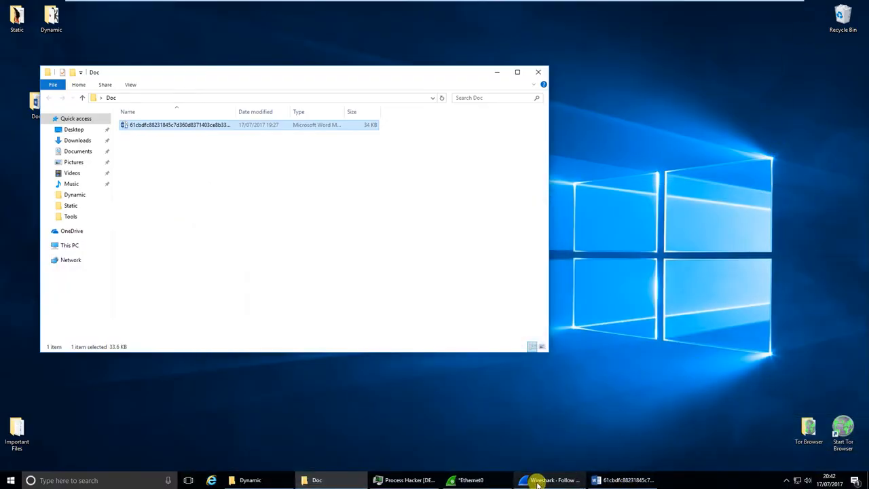
pyautogui.click(406, 481)
pyautogui.scroll(-1, 694, 294)
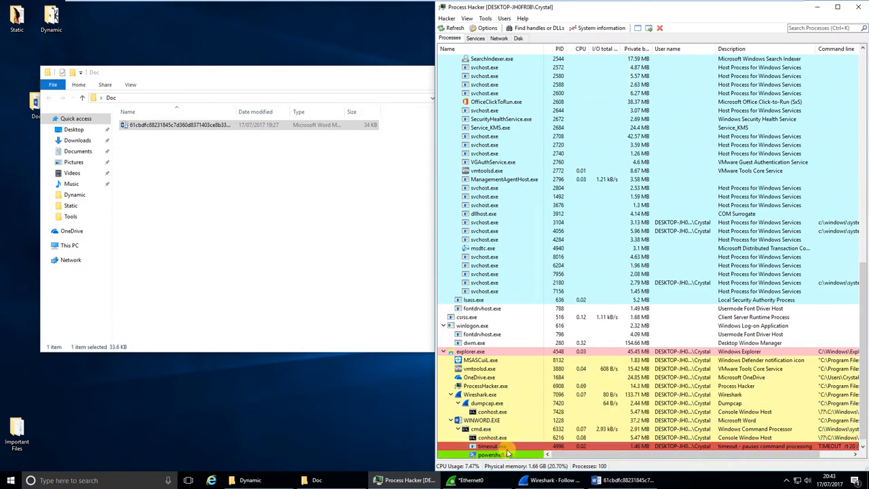
pyautogui.doubleClick(503, 445)
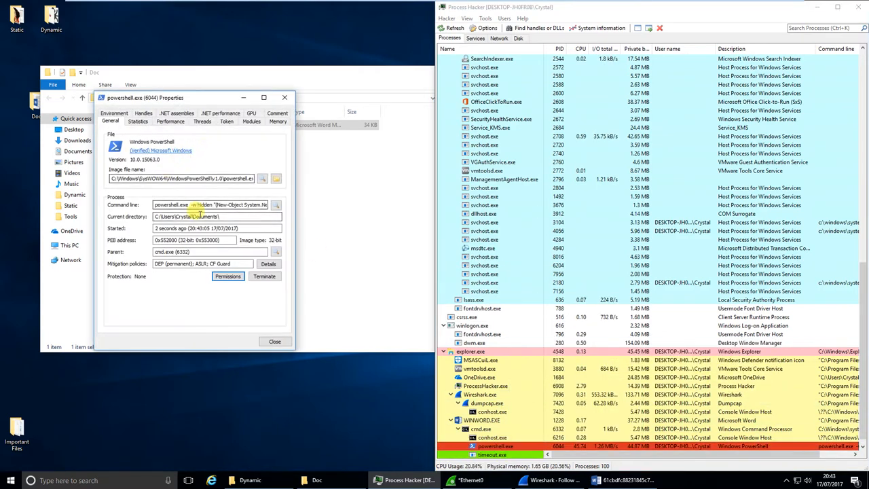
pyautogui.click(264, 97)
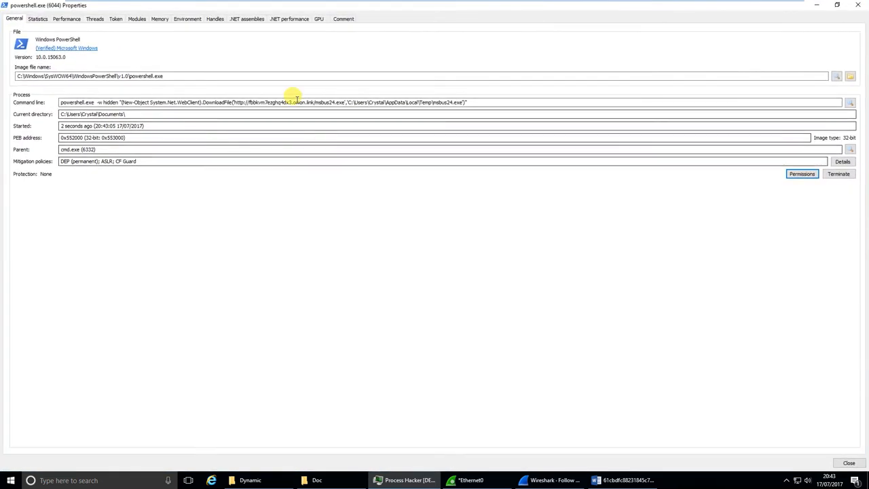
# Step: Examine the full command line and the memory regions of powershell.exe, and close its properties
pyautogui.moveTo(483, 102); pyautogui.dragTo(41, 90)
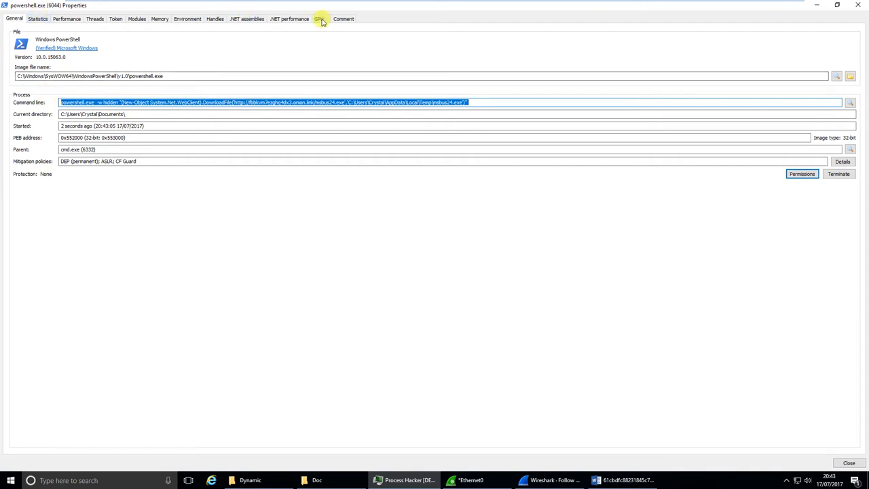
pyautogui.click(158, 20)
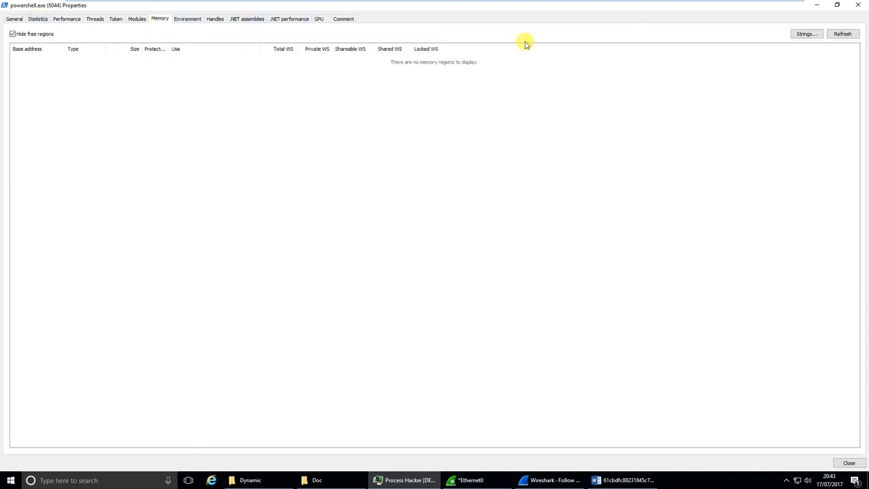
pyautogui.click(854, 6)
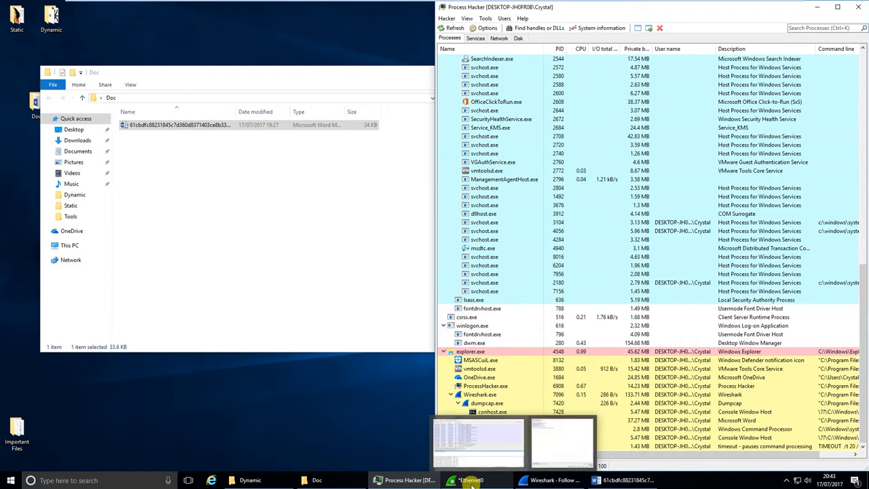
# Step: Close the malicious Word document, and stop and quit Wireshark without saving the captured packets
pyautogui.click(470, 479)
pyautogui.click(623, 480)
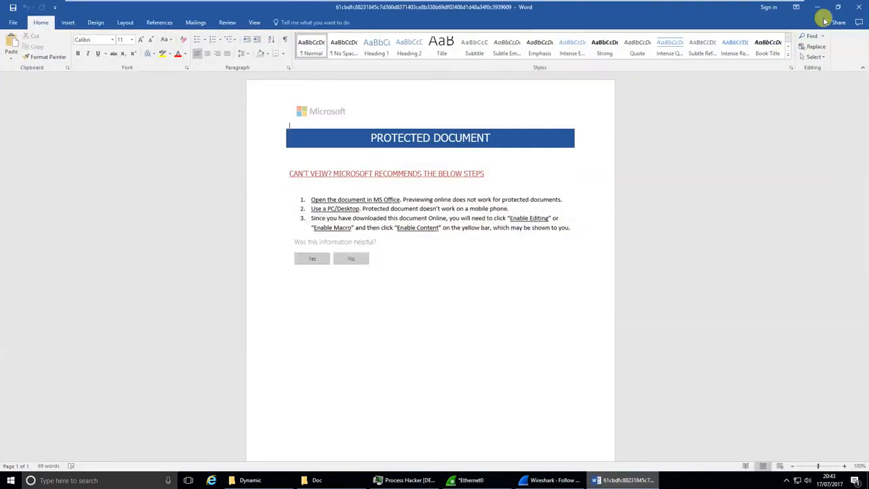
pyautogui.click(857, 6)
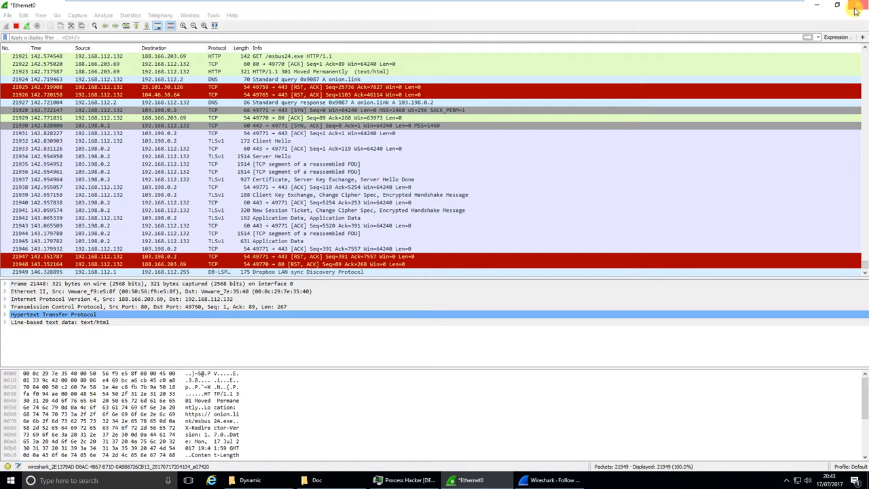
pyautogui.click(856, 6)
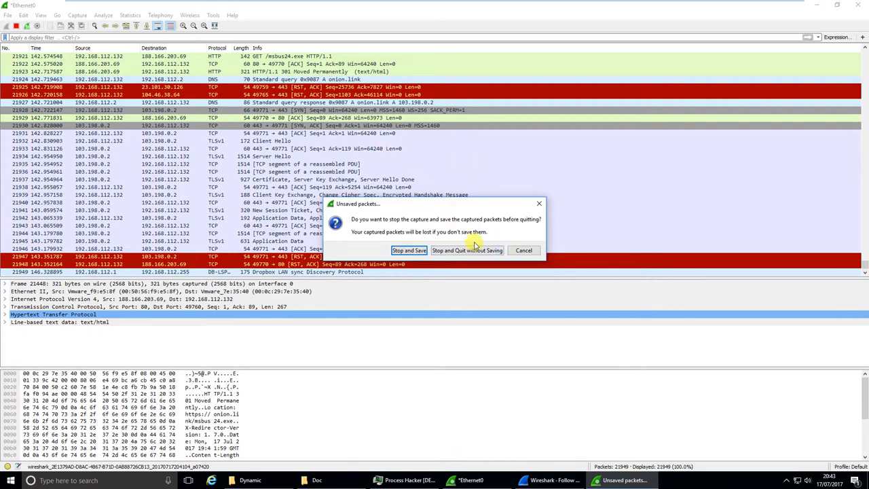
pyautogui.click(454, 251)
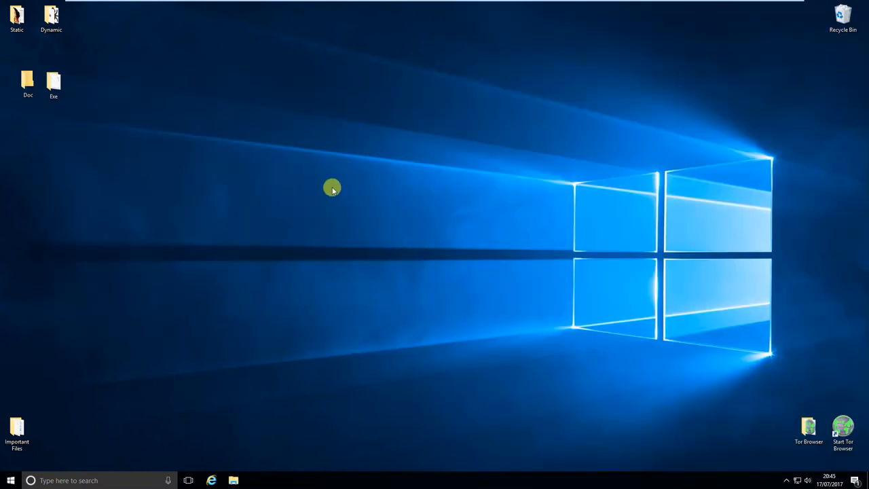
# Step: In the Exe folder, copy the sample's file name and add the .exe extension to it
pyautogui.doubleClick(54, 81)
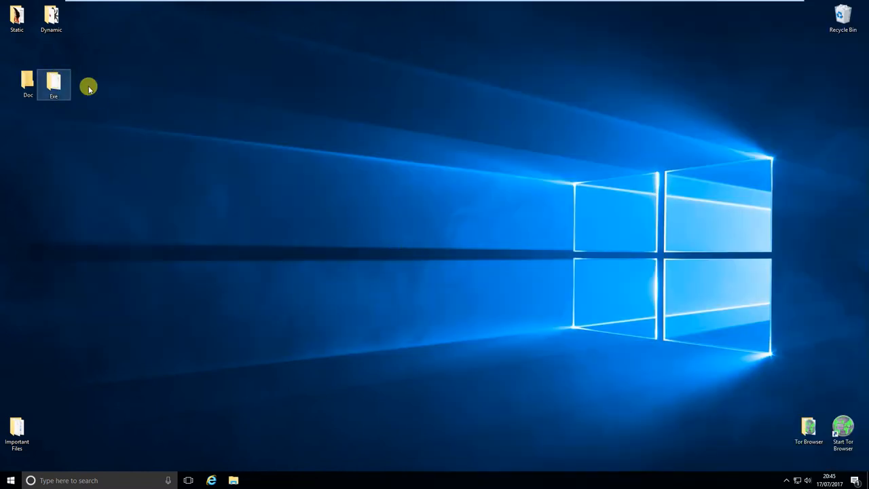
pyautogui.rightClick(301, 156)
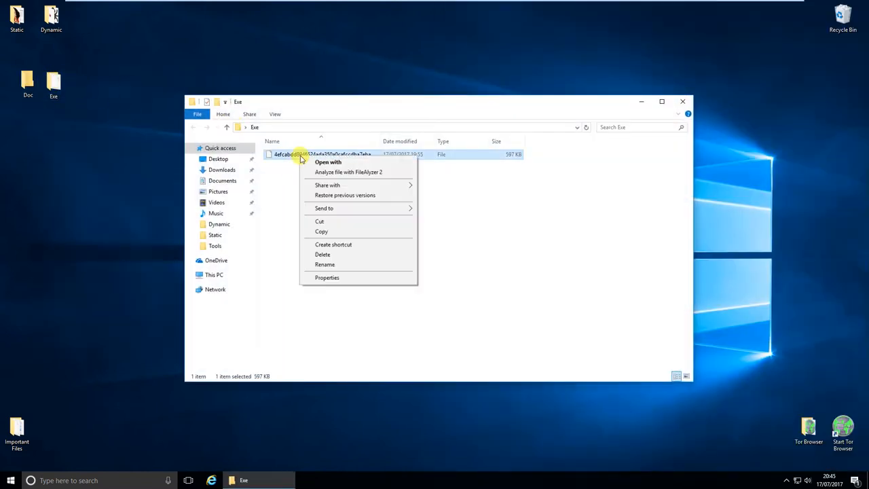
pyautogui.click(322, 264)
pyautogui.hotkey('ctrl', 'c')
pyautogui.write('.exe')
pyautogui.click(358, 256)
# Step: Switch to the Remnux virtual machine and clear its terminal
pyautogui.moveTo(425, 3)
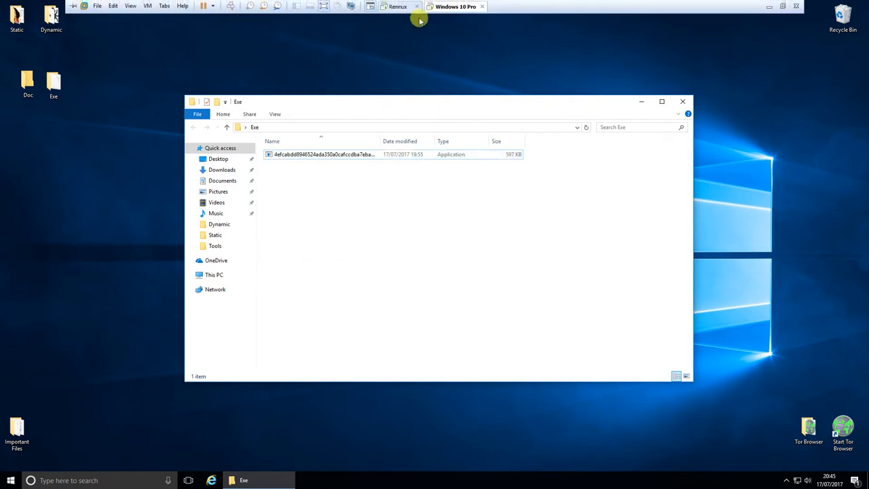
pyautogui.click(398, 7)
pyautogui.click(147, 482)
pyautogui.write('c')
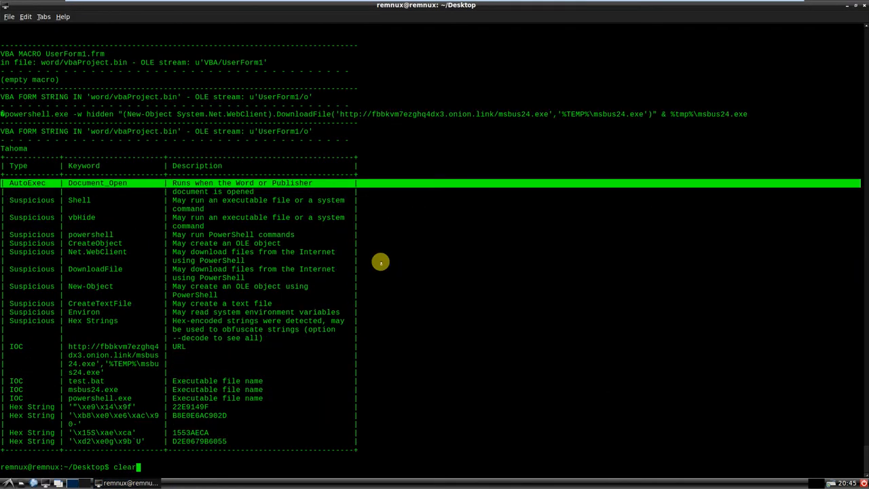
pyautogui.write('lear')
pyautogui.press('Return')
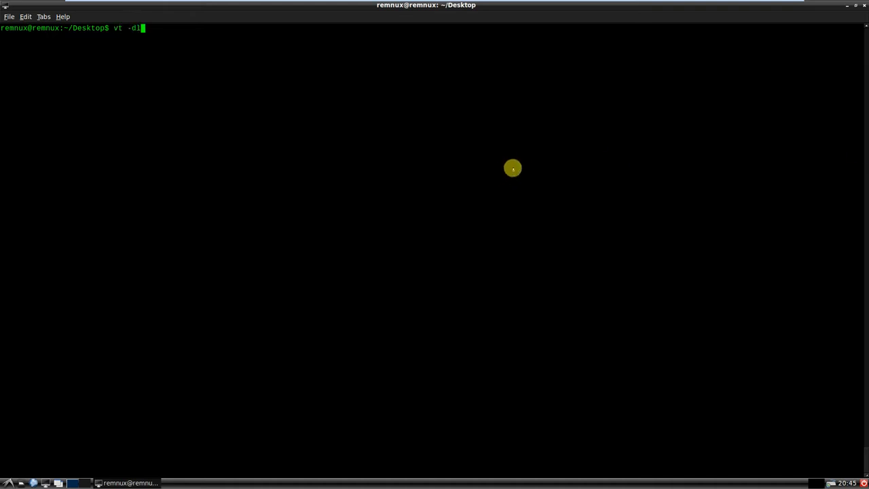
# Step: Download the sample 4efcabdd8946524ada350a0cafccdba7eba905d345c0a6775c3e29567c2fcdb4 with vt -dl and run pescanner on it
pyautogui.write('vt -dl')
pyautogui.hotkey('ctrl', 'shift', 'v')
pyautogui.press('Return')
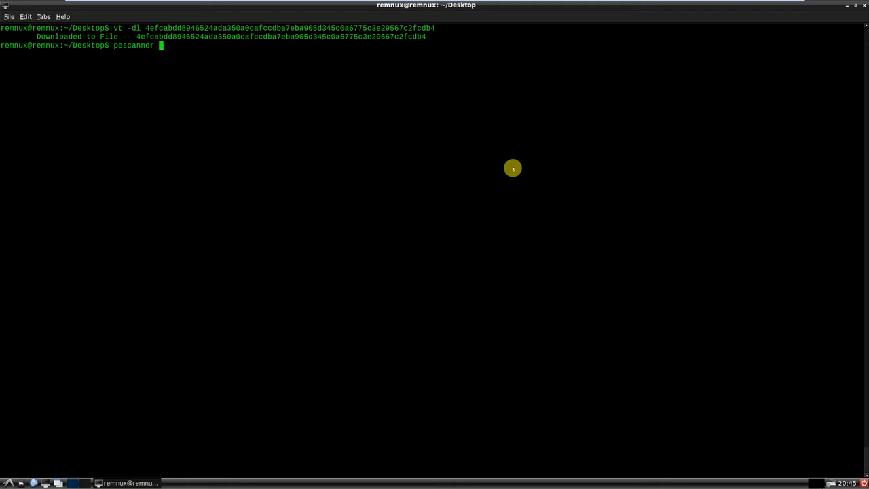
pyautogui.write('4')
pyautogui.press('Tab')
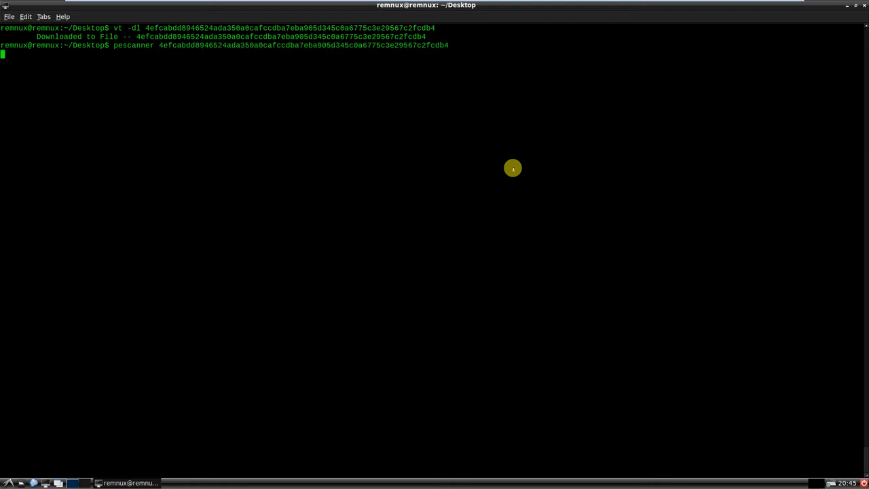
# Step: In a second terminal session, extract strings of at least 10 characters from sample 4efcabdd8946524ada350a0cafccdba7eba905d345c0a6775c3e29567c2fcdb4 with strings -n 10
pyautogui.hotkey('ctrl', 'shift', 't')
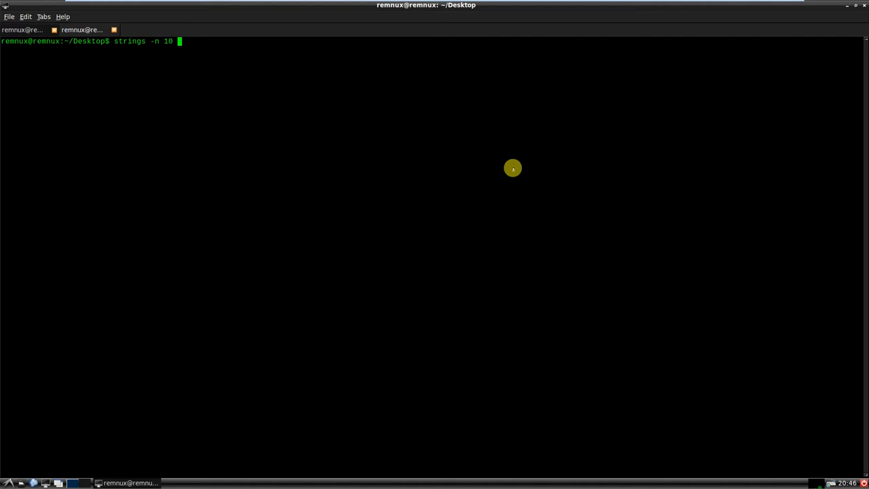
pyautogui.press('Tab')
pyautogui.press('Tab')
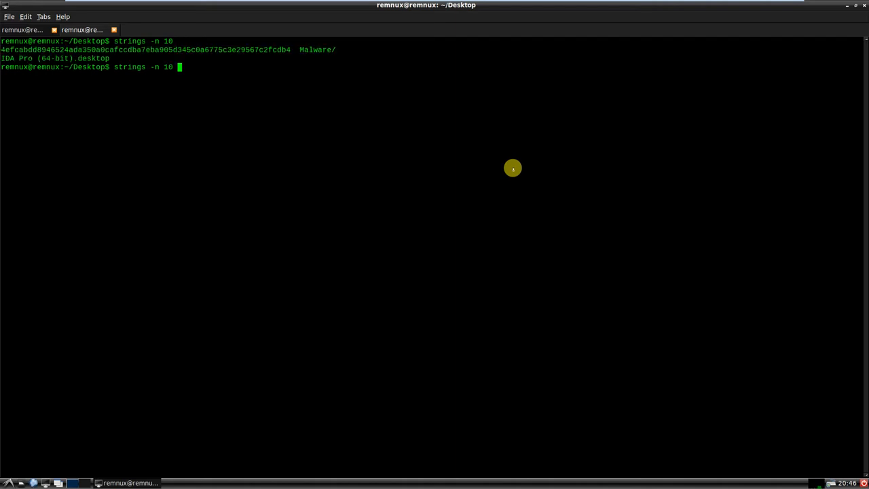
pyautogui.write('4')
pyautogui.press('Tab')
pyautogui.press('Return')
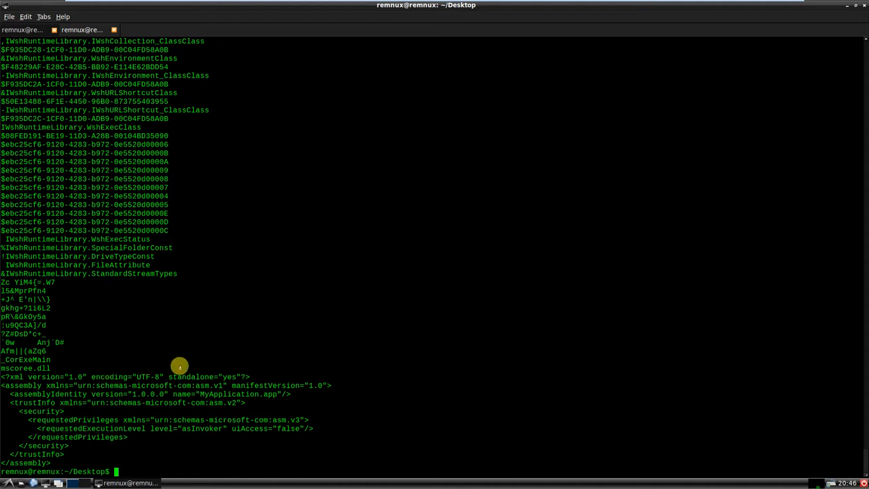
# Step: Examine the last part of the strings output for obfuscator and cryptography references, highlighting the DESCryptoServiceProvider entry
pyautogui.scroll(8, 220, 341)
pyautogui.scroll(15, 221, 341)
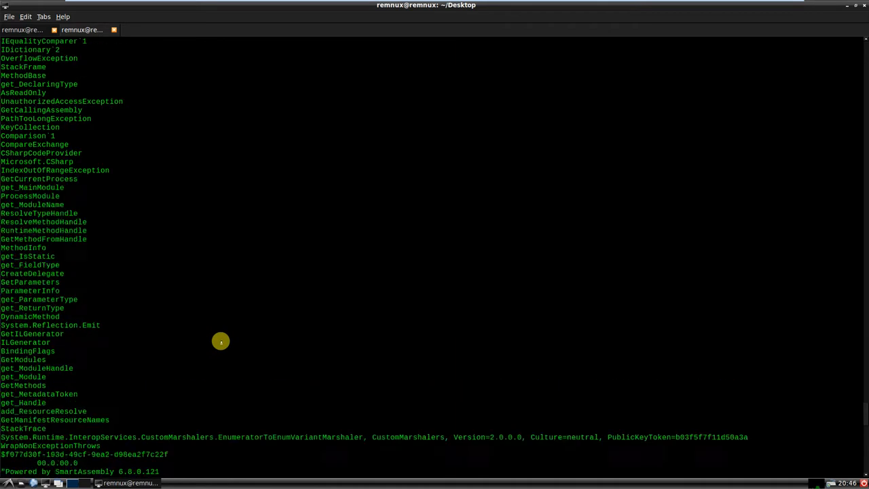
pyautogui.scroll(-2, 210, 365)
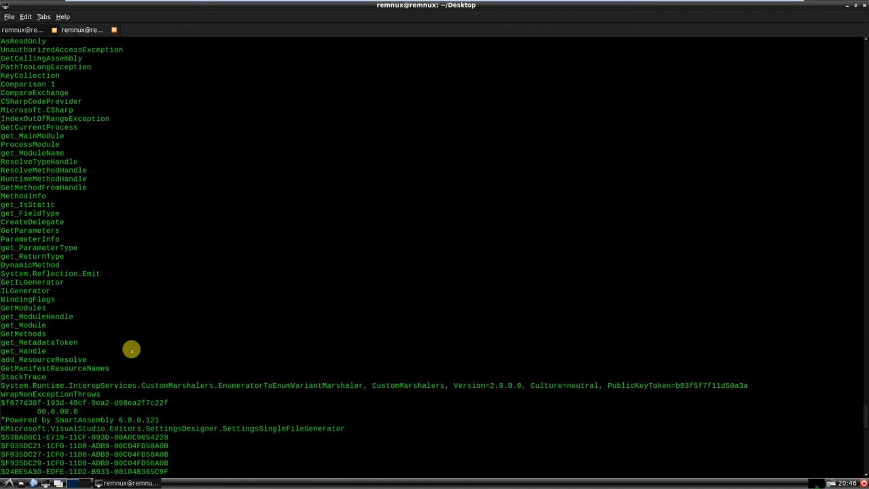
pyautogui.scroll(6, 170, 343)
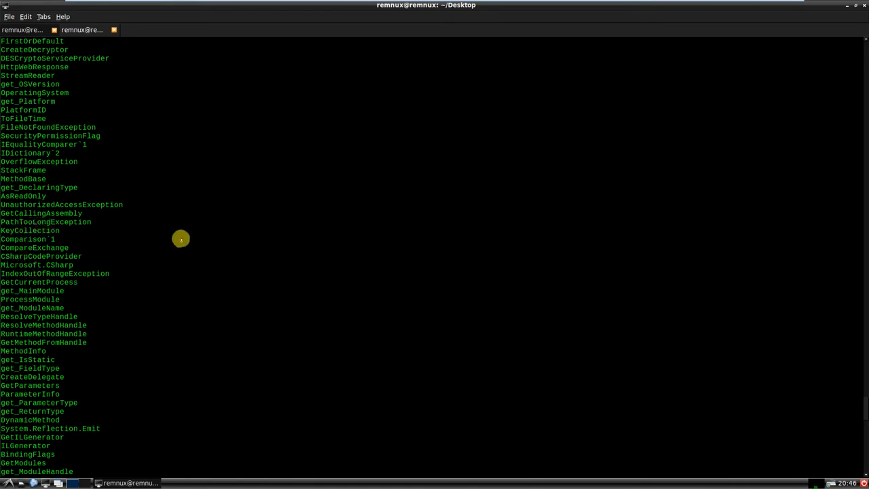
pyautogui.scroll(2, 95, 267)
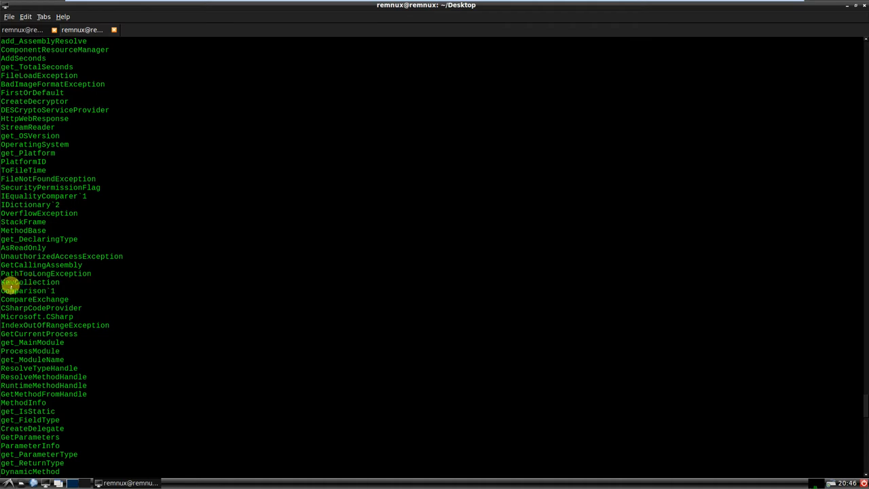
pyautogui.scroll(6, 13, 281)
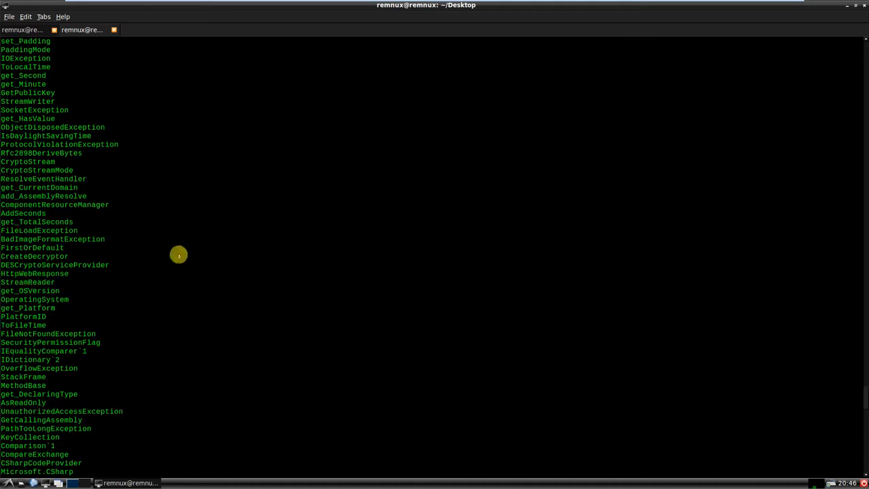
pyautogui.moveTo(116, 265); pyautogui.dragTo(15, 261)
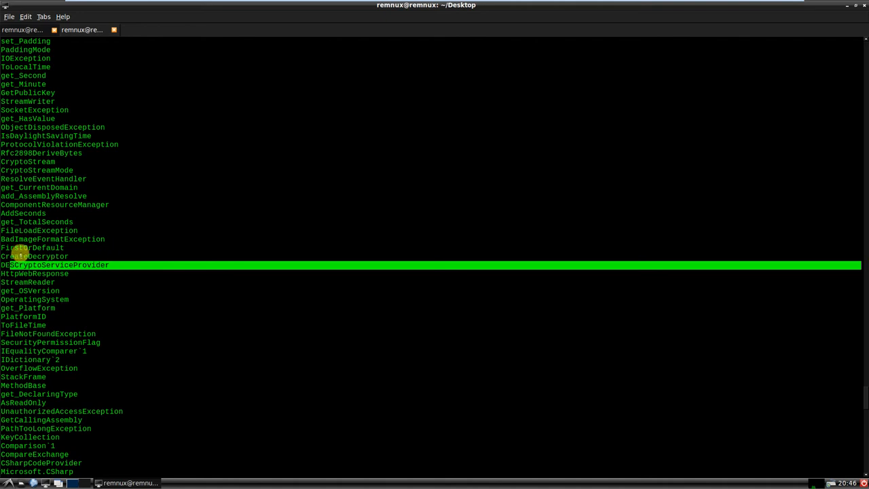
pyautogui.click(19, 255)
pyautogui.scroll(4, 88, 228)
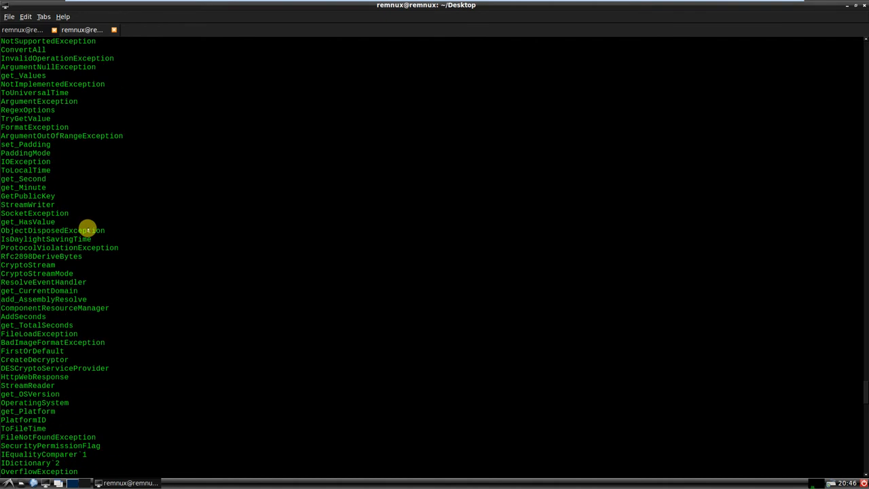
pyautogui.scroll(2, 90, 228)
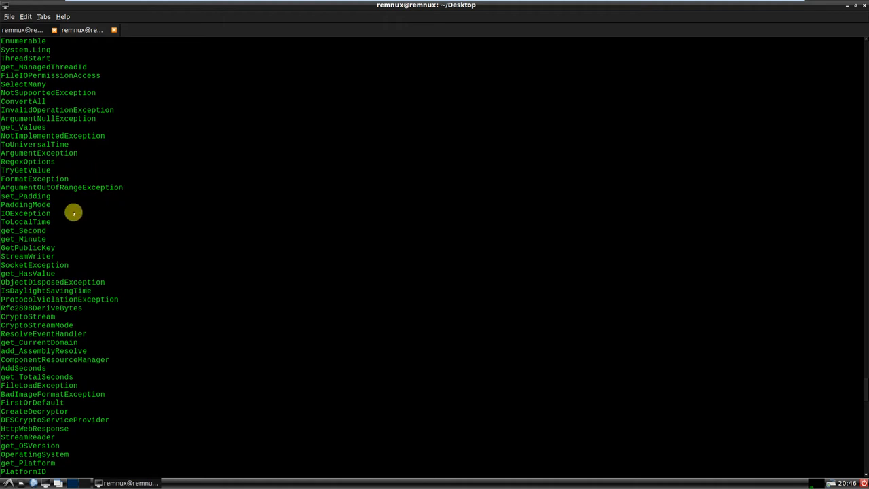
# Step: Review the earlier strings for assembly attributes, archive and encryption options, system details and Windows library references
pyautogui.scroll(4, 74, 212)
pyautogui.scroll(4, 77, 213)
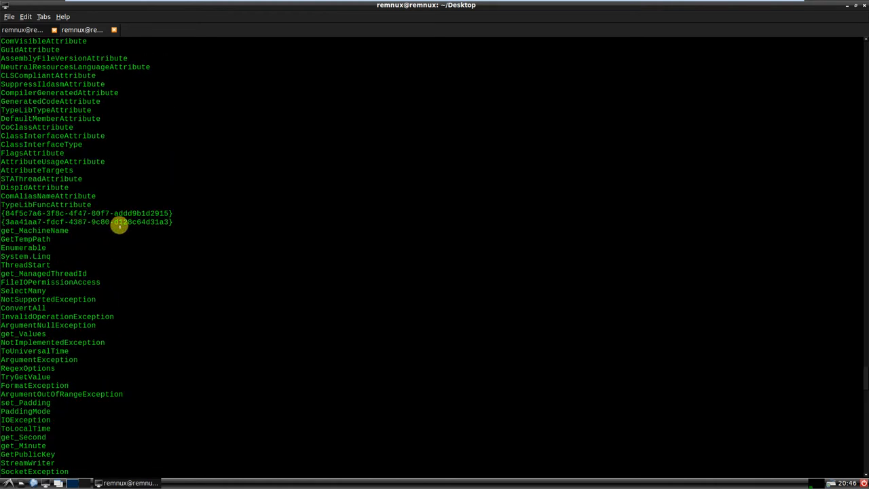
pyautogui.scroll(8, 120, 223)
pyautogui.scroll(4, 119, 224)
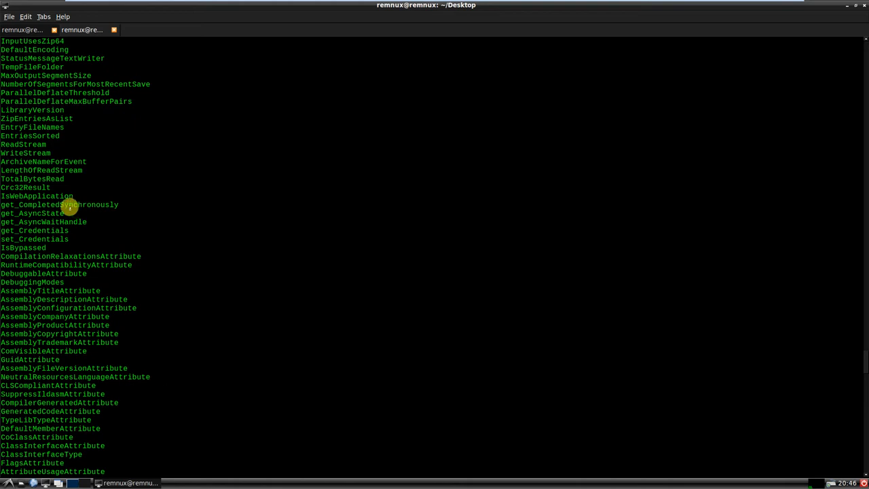
pyautogui.scroll(4, 72, 204)
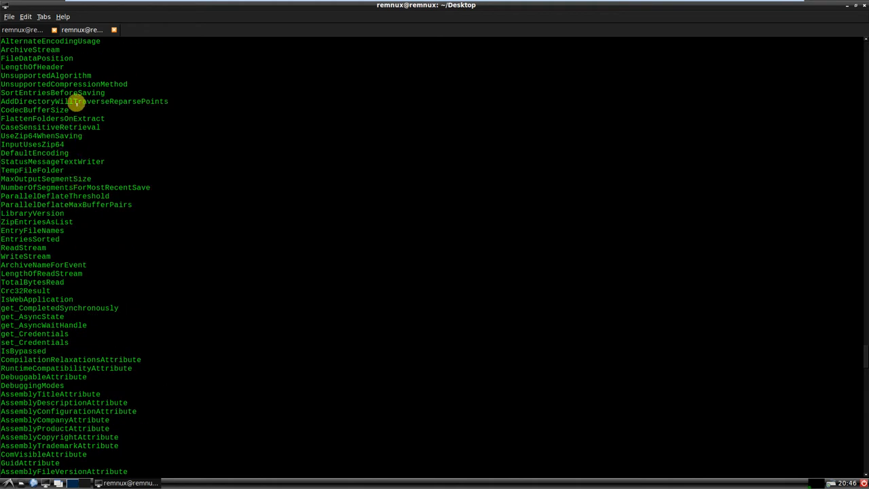
pyautogui.scroll(4, 155, 141)
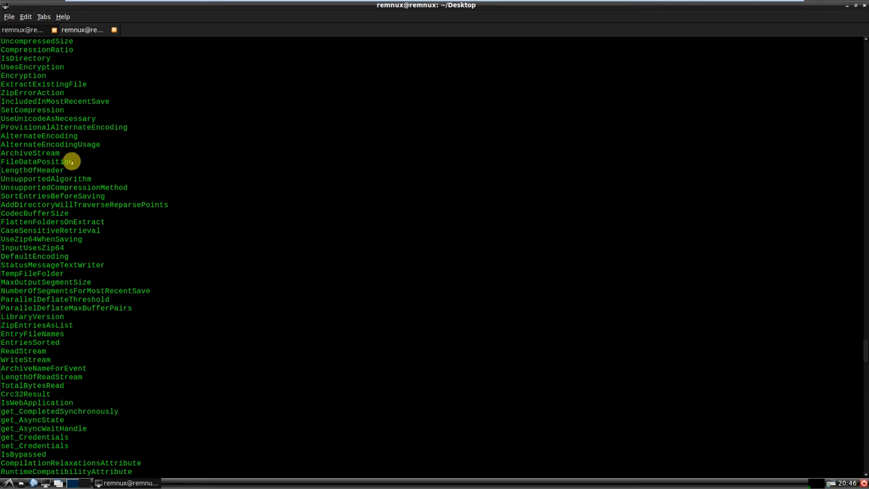
pyautogui.scroll(4, 64, 162)
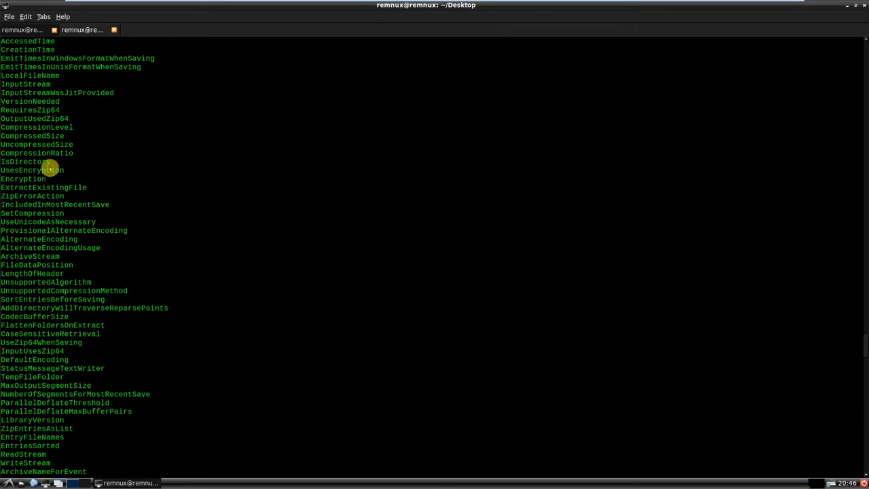
pyautogui.scroll(2, 21, 175)
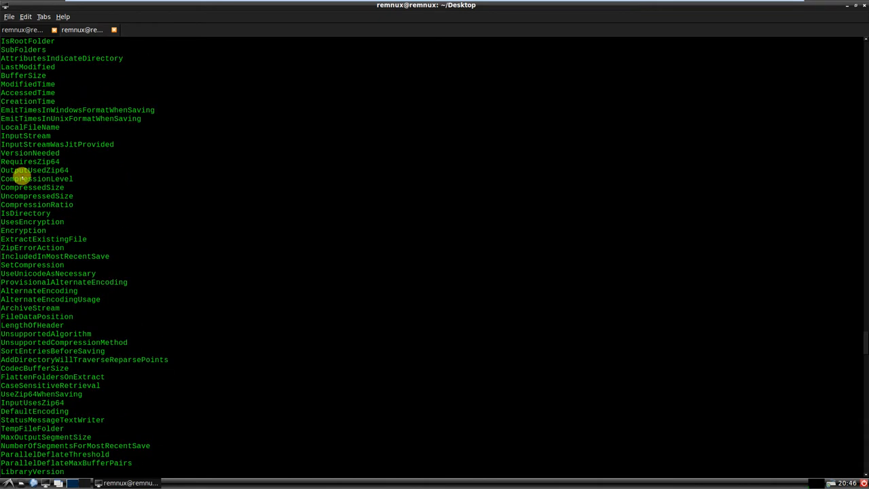
pyautogui.scroll(4, 21, 177)
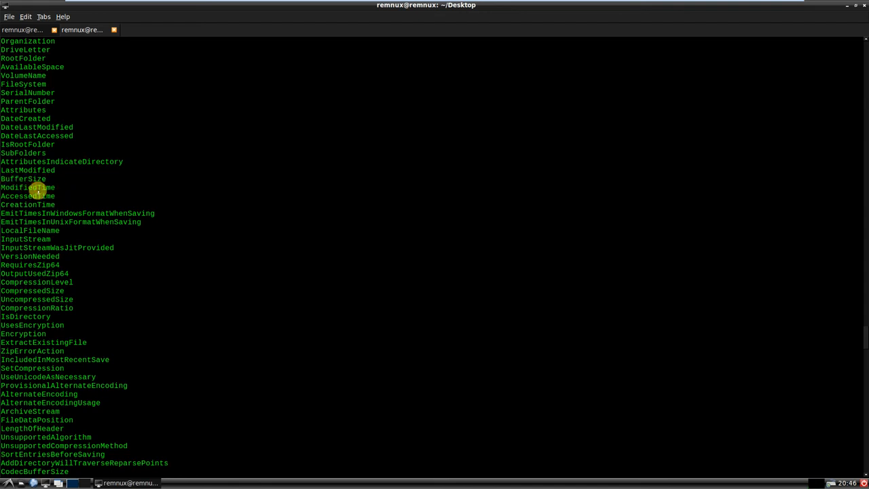
pyautogui.scroll(4, 37, 190)
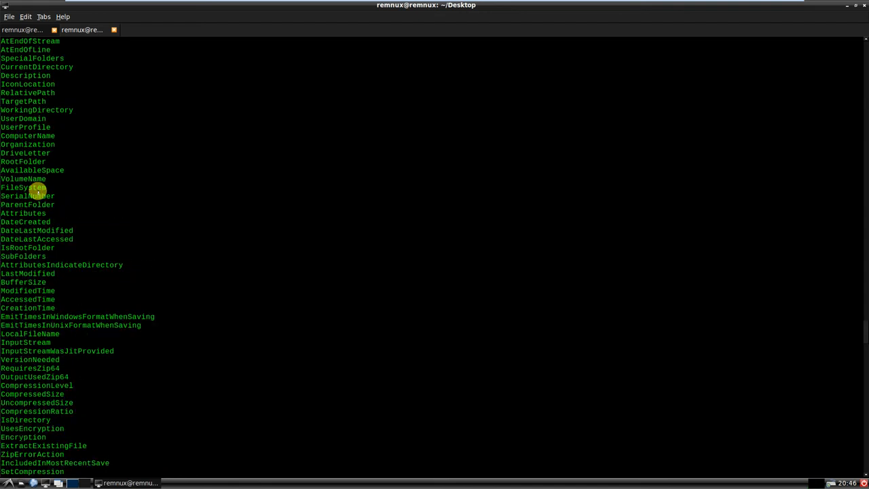
pyautogui.scroll(10, 37, 190)
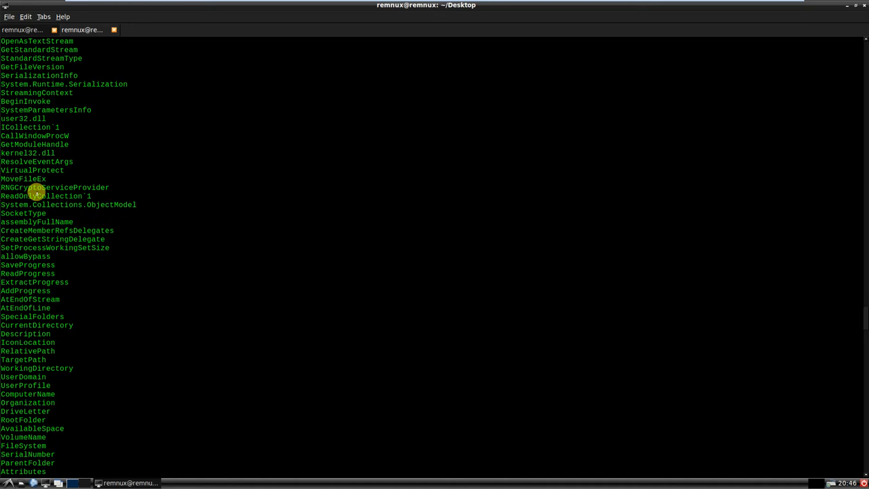
pyautogui.scroll(4, 113, 184)
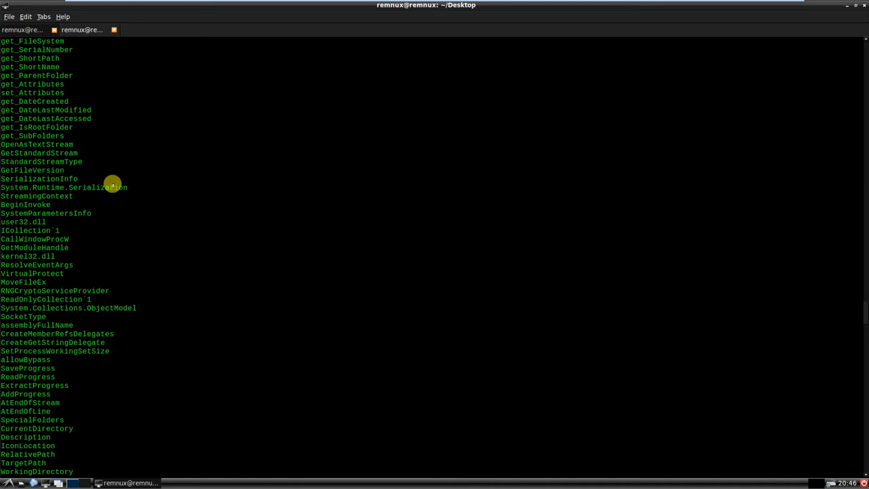
# Step: Review the earlier strings in the output for file, folder, drive, printer, shortcut, user-environment and socket function names
pyautogui.scroll(12, 113, 184)
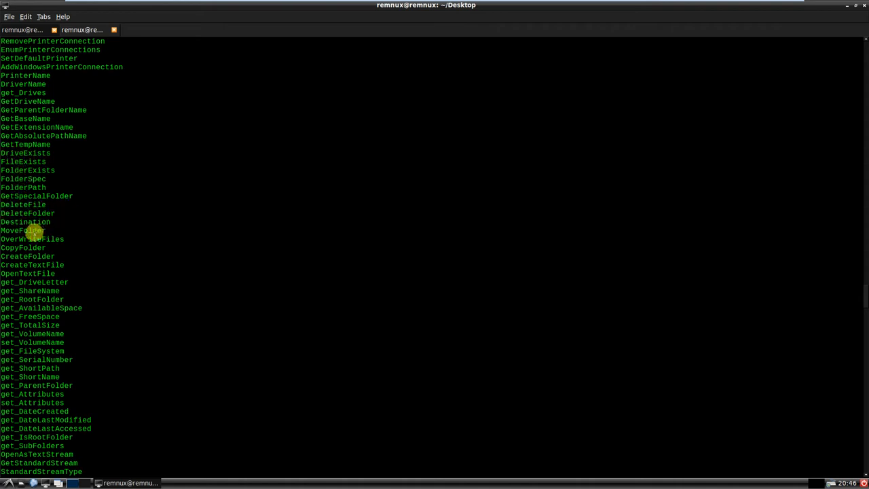
pyautogui.scroll(2, 21, 231)
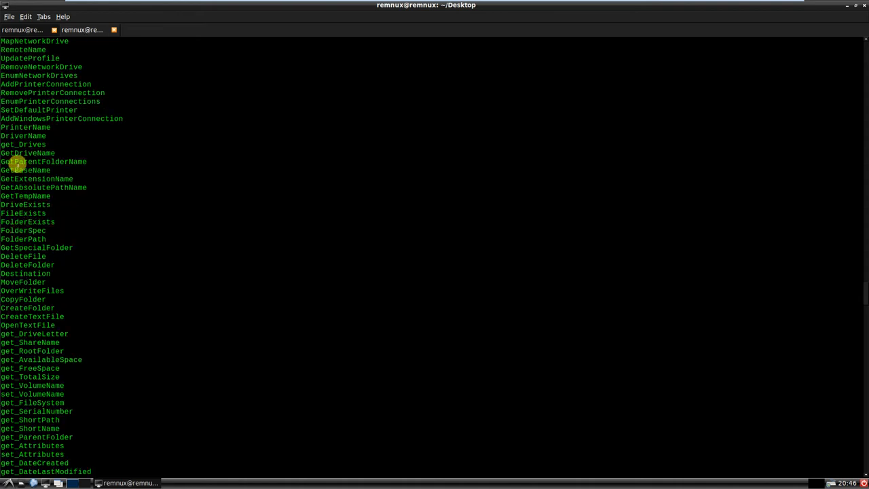
pyautogui.scroll(4, 30, 152)
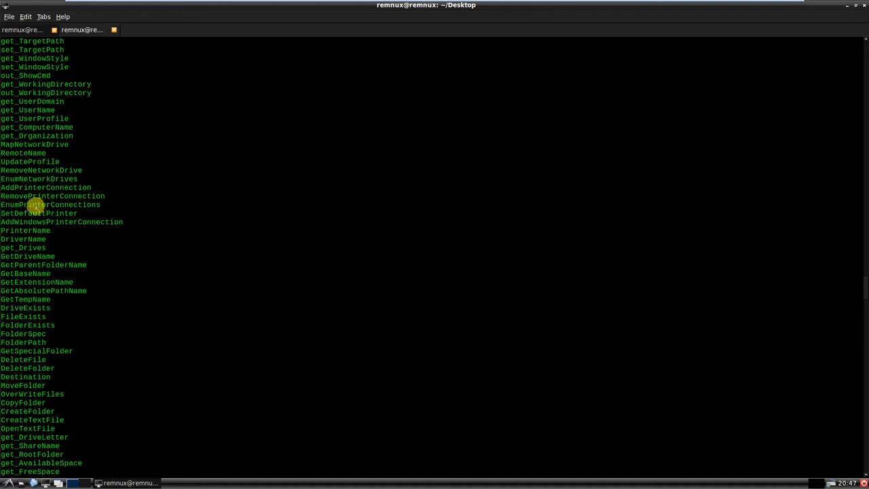
pyautogui.scroll(8, 35, 207)
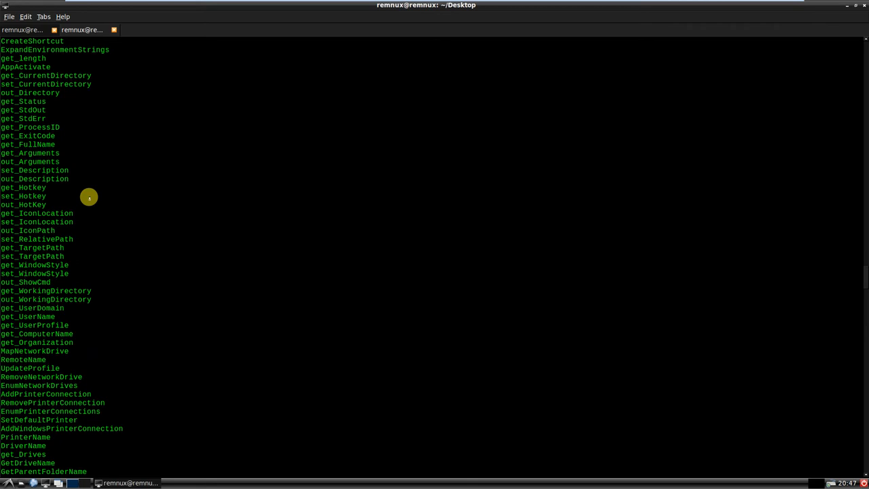
pyautogui.scroll(8, 89, 196)
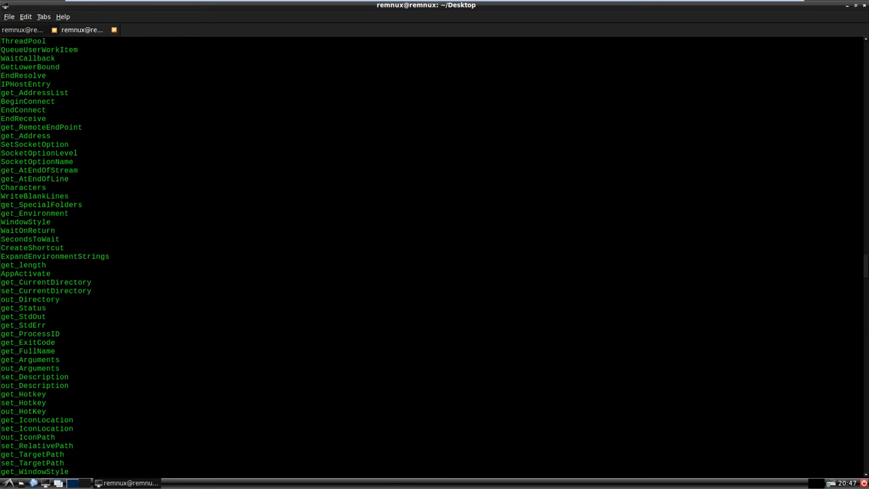
pyautogui.scroll(2, 20, 228)
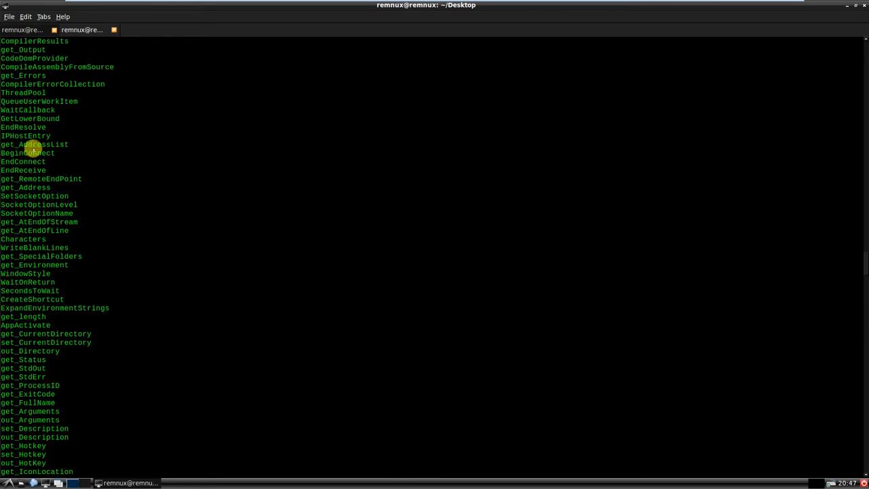
pyautogui.scroll(4, 72, 148)
pyautogui.scroll(4, 72, 149)
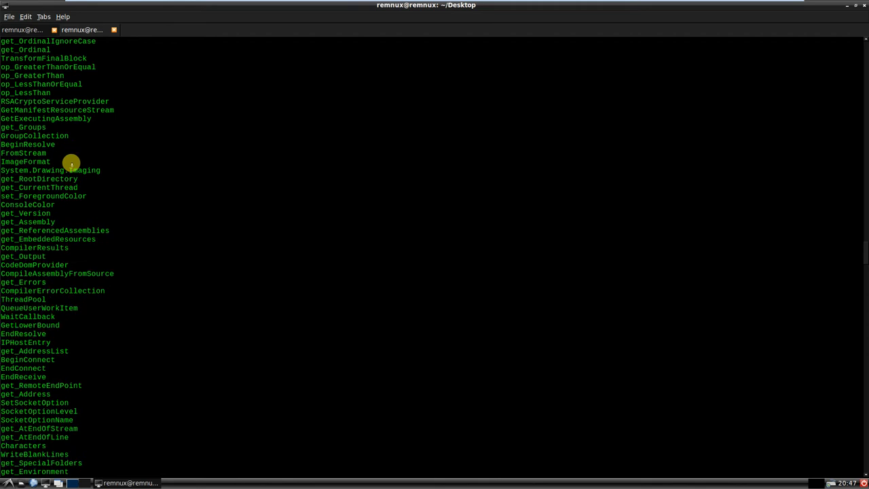
# Step: Review the preceding strings for network, cryptography, Base64, file-access, process and download function names
pyautogui.scroll(4, 73, 168)
pyautogui.scroll(6, 78, 200)
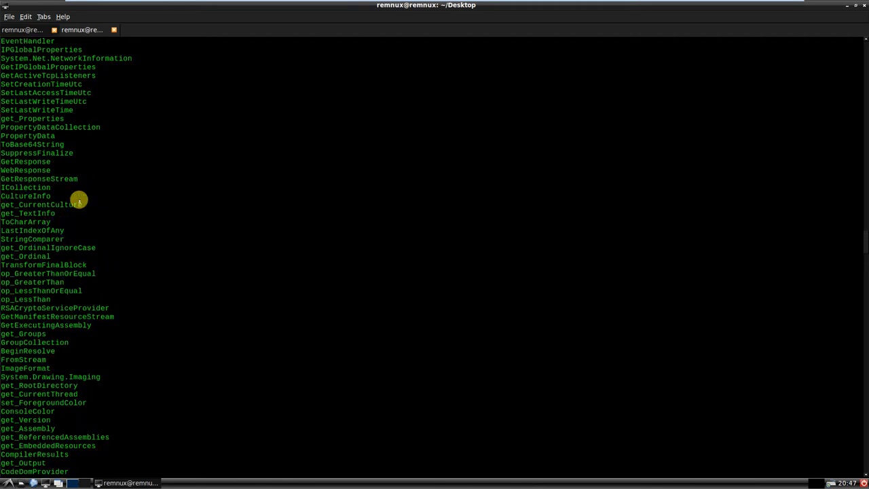
pyautogui.scroll(6, 95, 219)
pyautogui.scroll(4, 87, 224)
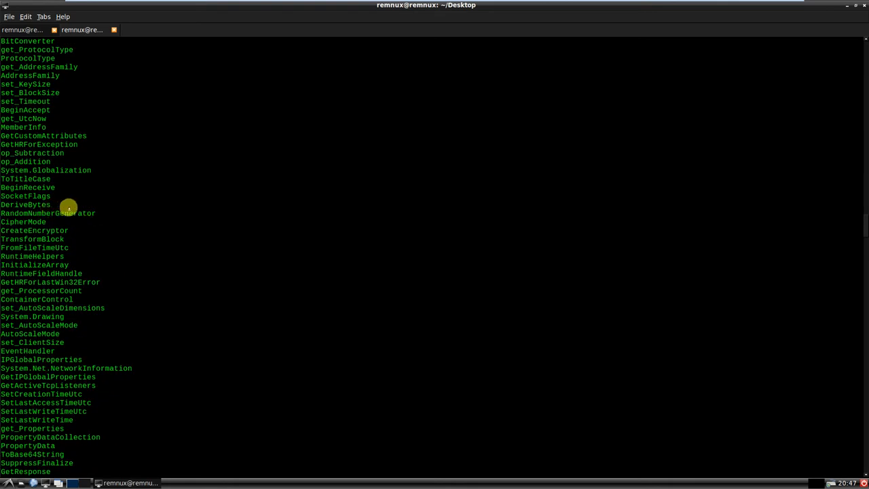
pyautogui.scroll(6, 68, 210)
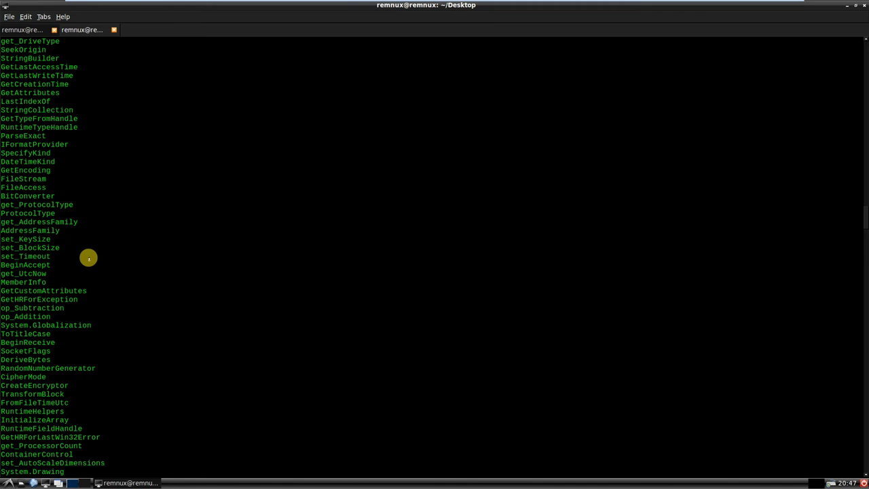
pyautogui.scroll(2, 82, 255)
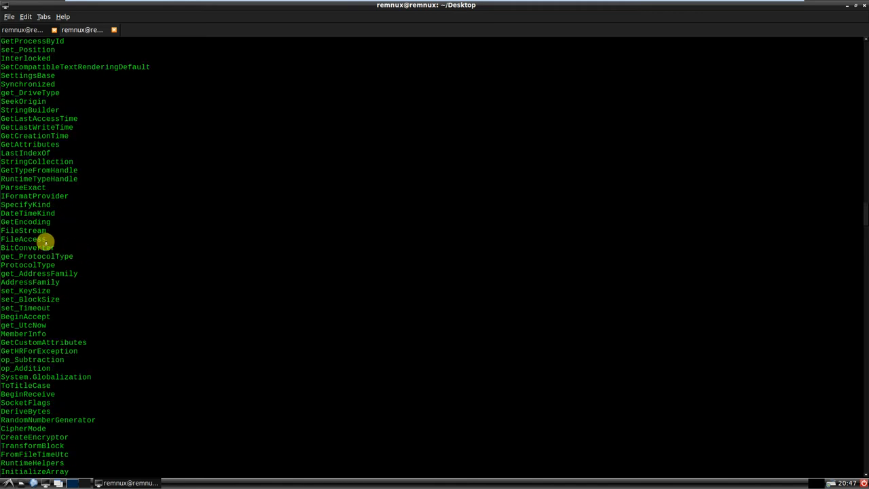
pyautogui.scroll(12, 46, 239)
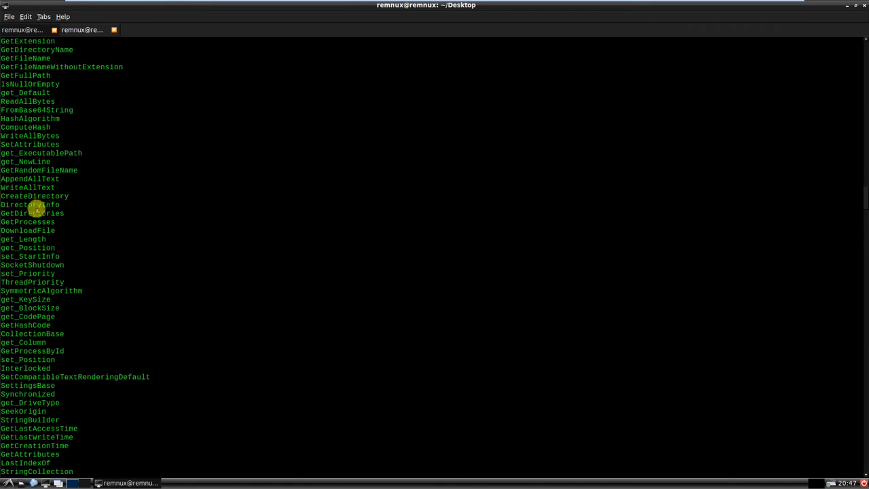
pyautogui.scroll(4, 25, 236)
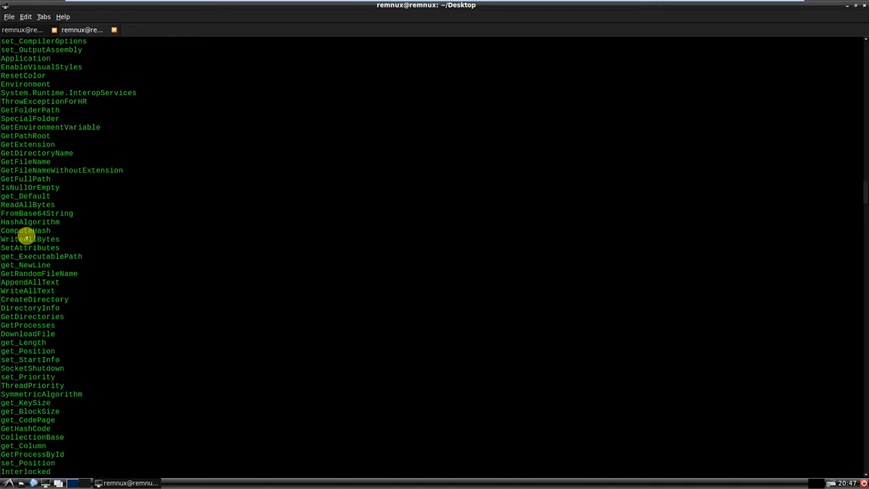
pyautogui.scroll(4, 34, 239)
pyautogui.scroll(6, 34, 239)
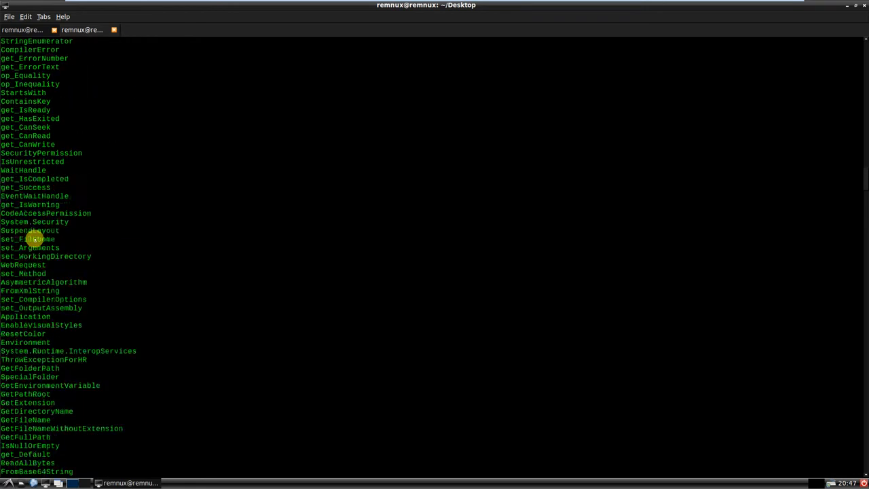
# Step: Examine the strings further up for compiler, process-start, SmartAssembly, archive and Windows Script Host class references
pyautogui.scroll(10, 218, 286)
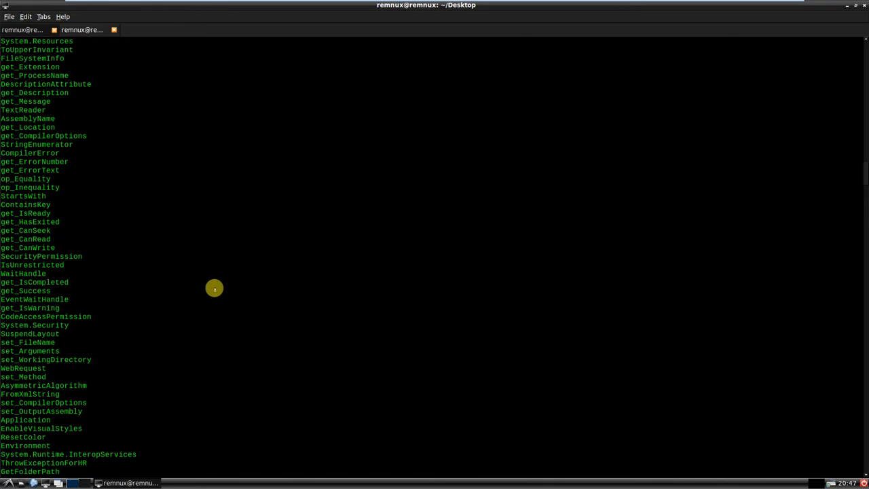
pyautogui.scroll(17, 203, 291)
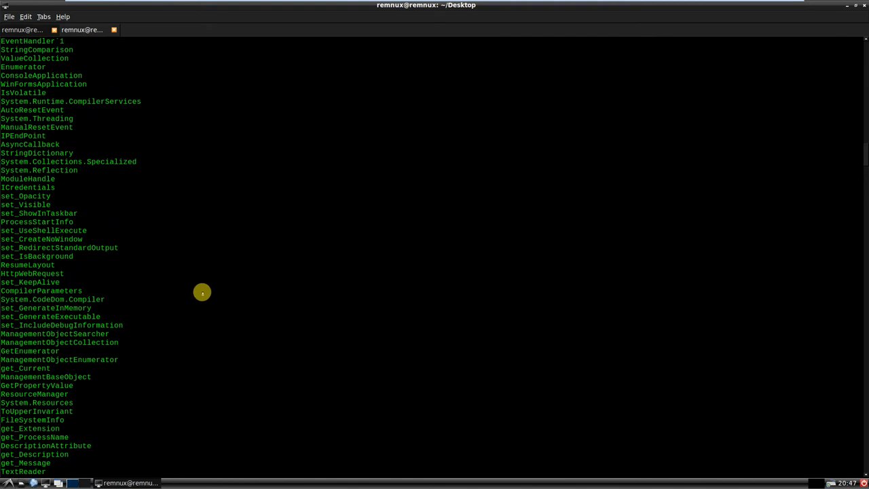
pyautogui.scroll(10, 203, 295)
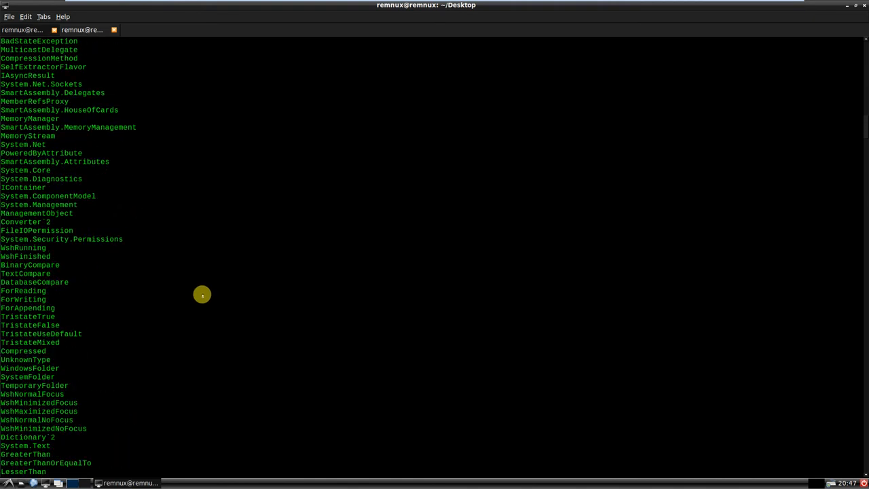
pyautogui.scroll(10, 202, 295)
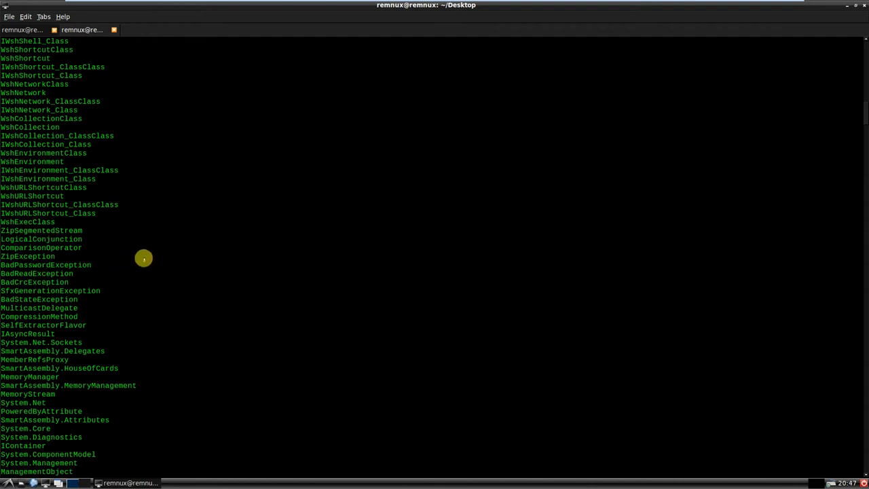
pyautogui.scroll(-6, 134, 268)
pyautogui.scroll(8, 136, 270)
pyautogui.scroll(5, 140, 270)
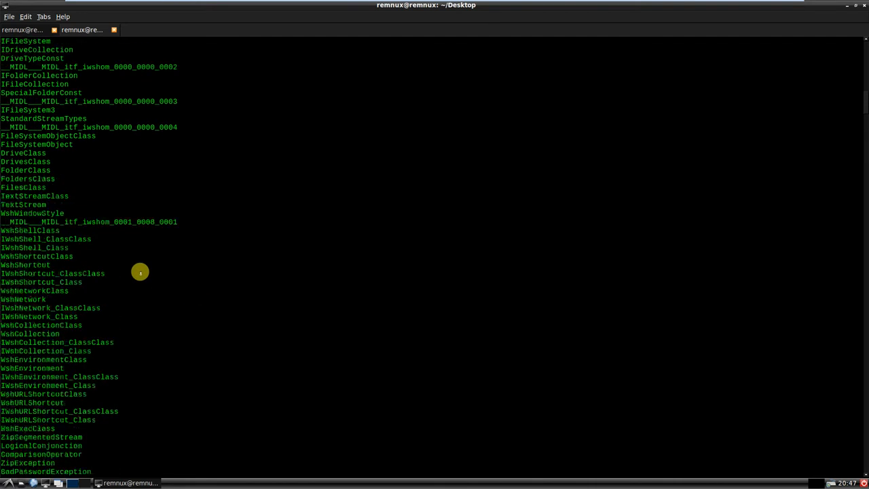
pyautogui.scroll(5, 141, 271)
pyautogui.scroll(4, 162, 284)
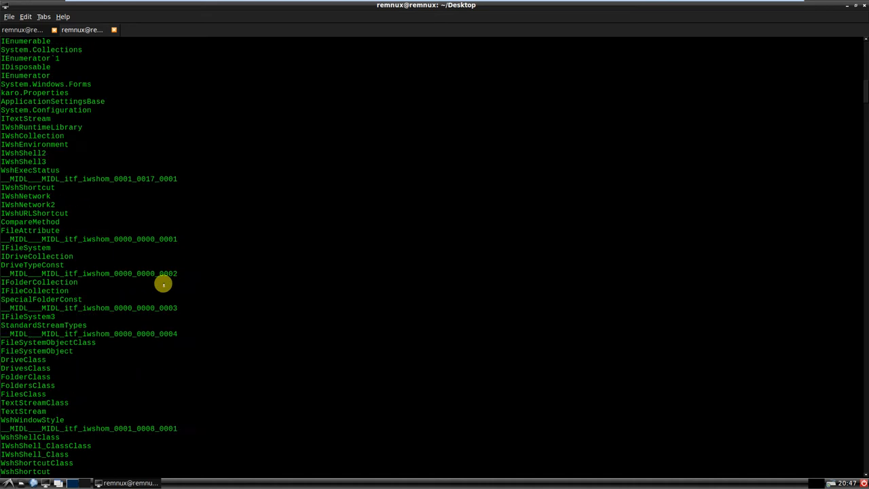
# Step: Check the obfuscated strings near the beginning of the output and return to its end
pyautogui.scroll(8, 170, 237)
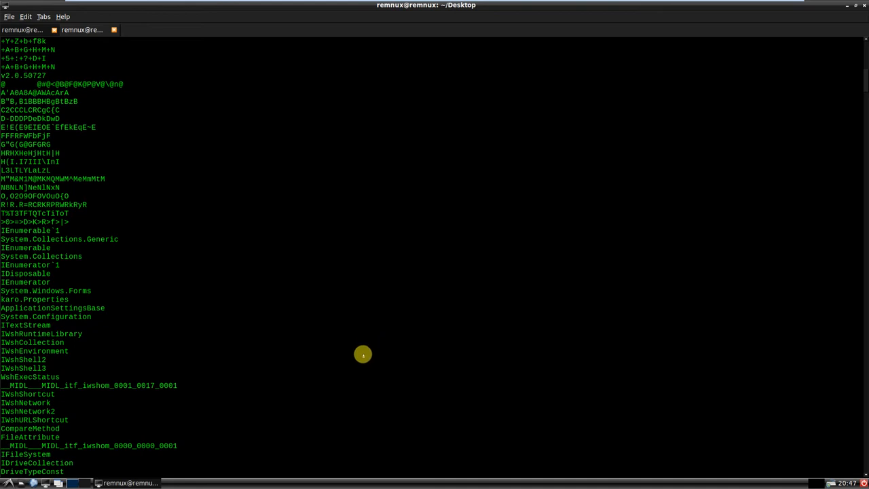
pyautogui.scroll(8, 275, 147)
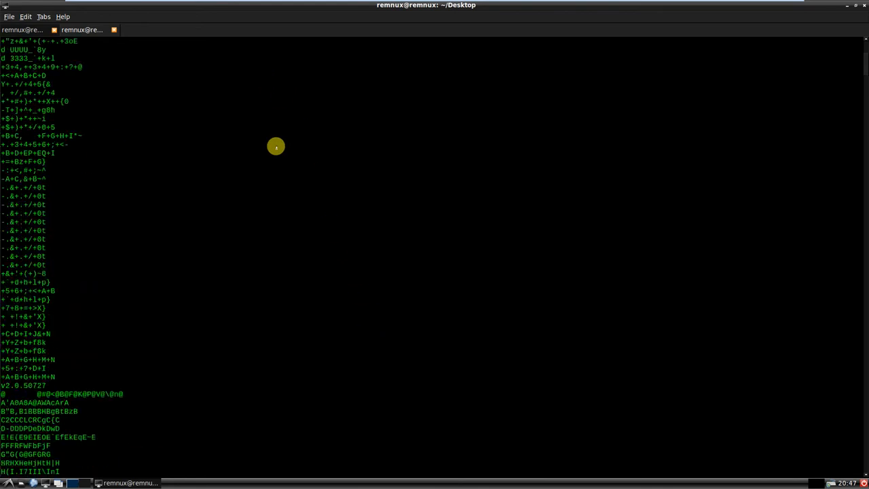
pyautogui.scroll(12, 275, 146)
pyautogui.scroll(-15, 278, 144)
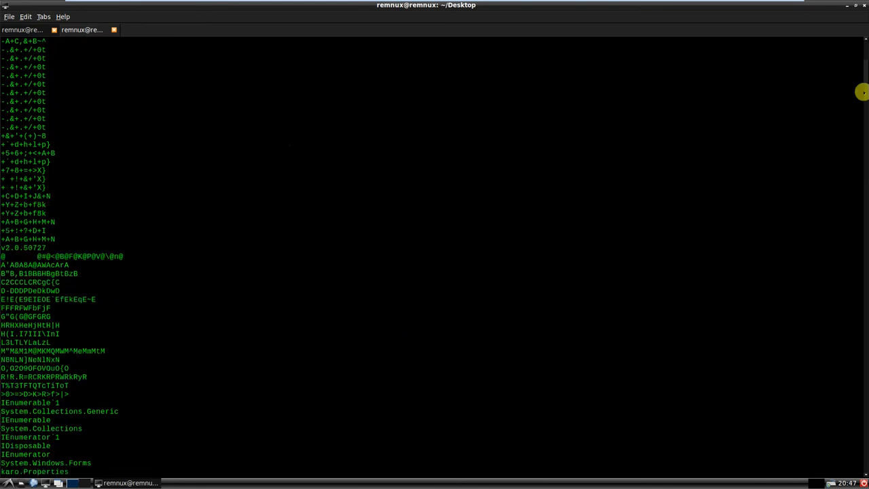
pyautogui.moveTo(863, 62); pyautogui.dragTo(838, 479)
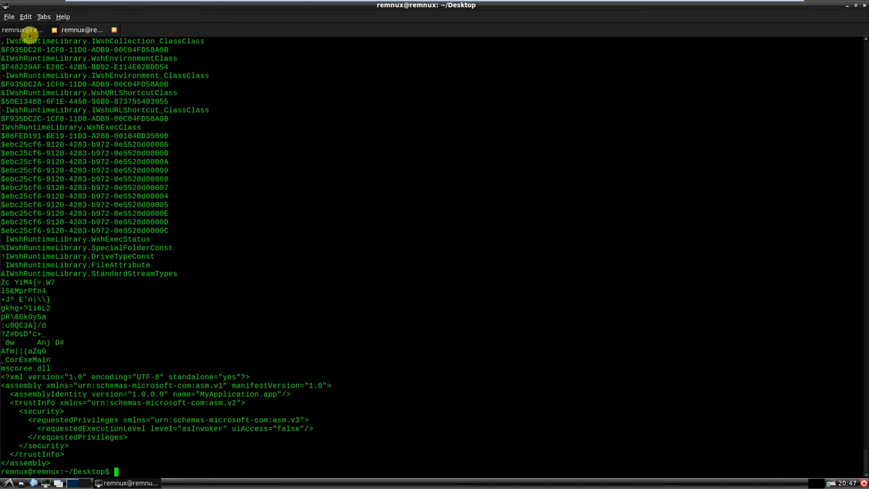
# Step: In the first terminal session, review the pescanner report's metadata, entry-point instructions, version info, sections and imports
pyautogui.click(27, 30)
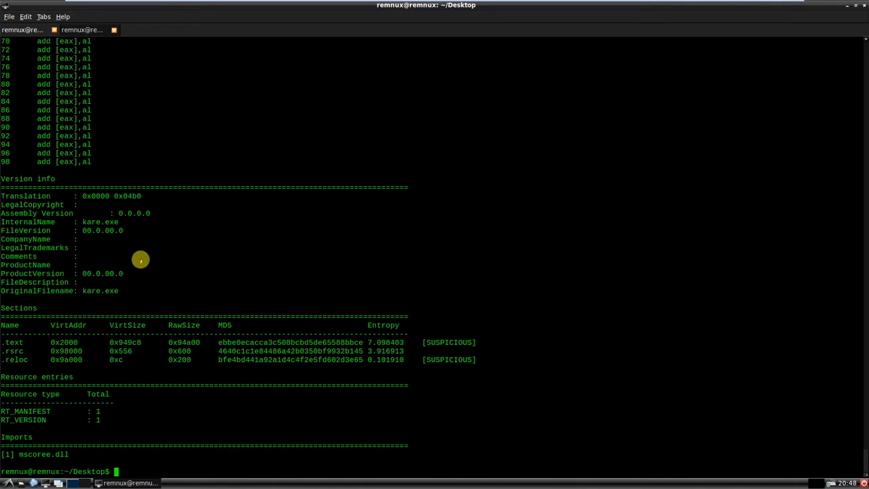
pyautogui.scroll(15, 159, 277)
pyautogui.scroll(5, 159, 272)
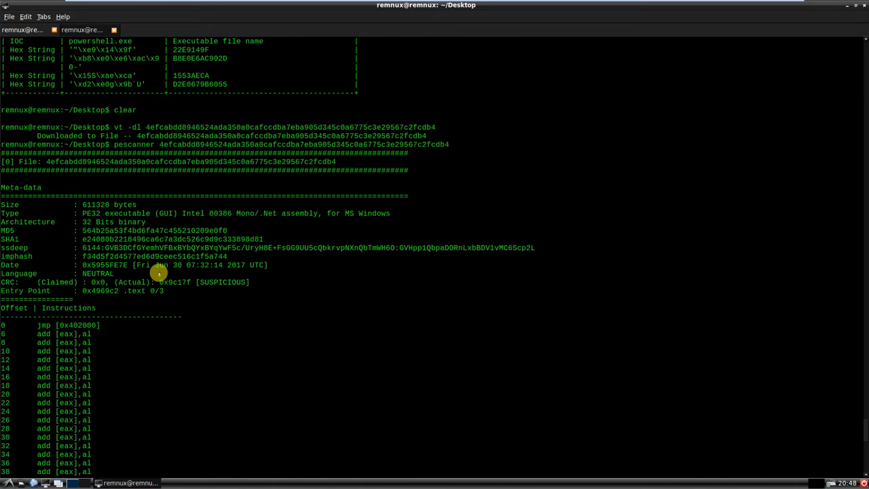
pyautogui.scroll(-2, 152, 258)
pyautogui.scroll(-10, 225, 251)
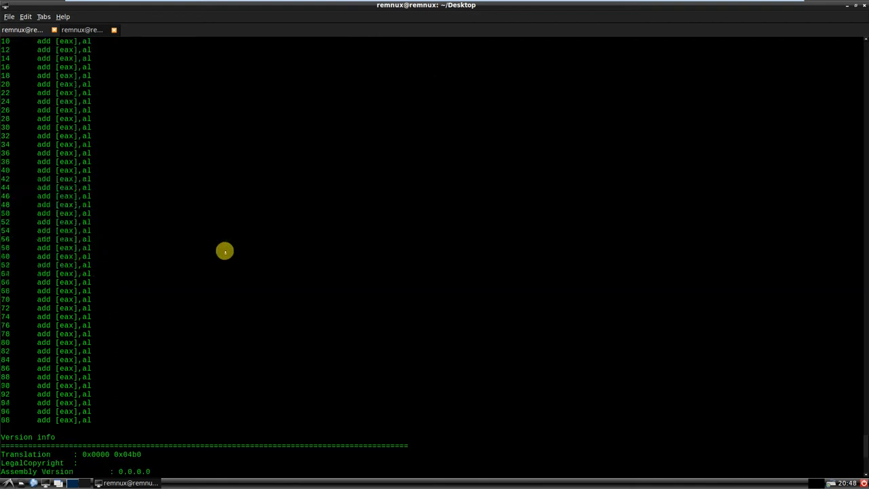
pyautogui.scroll(-10, 200, 254)
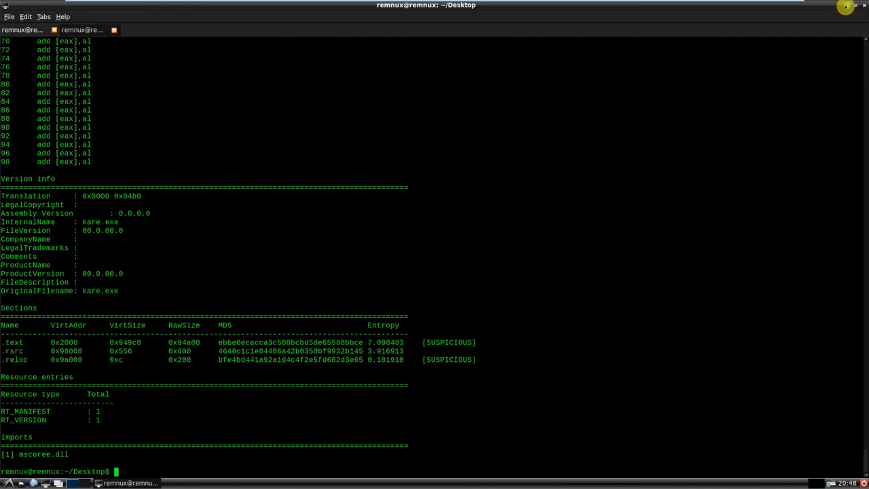
# Step: Switch to the Windows 10 Pro virtual machine and open the Static tools folder from the desktop
pyautogui.moveTo(494, 5)
pyautogui.click(448, 3)
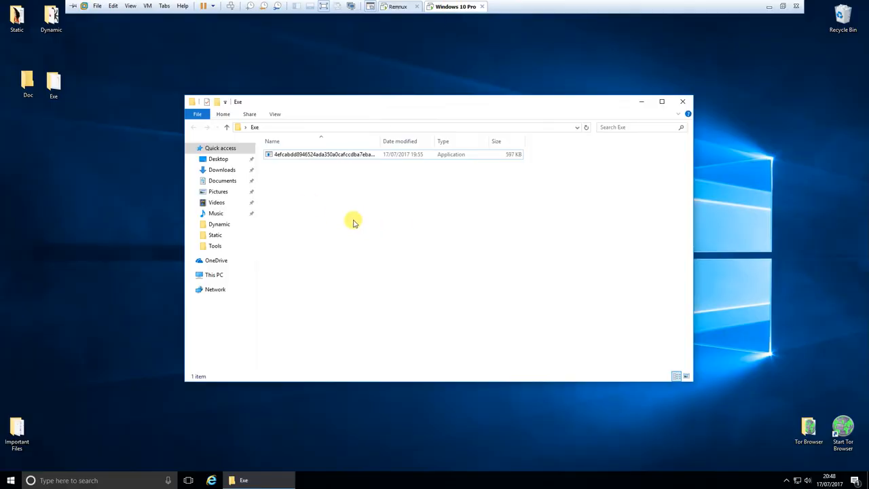
pyautogui.doubleClick(19, 22)
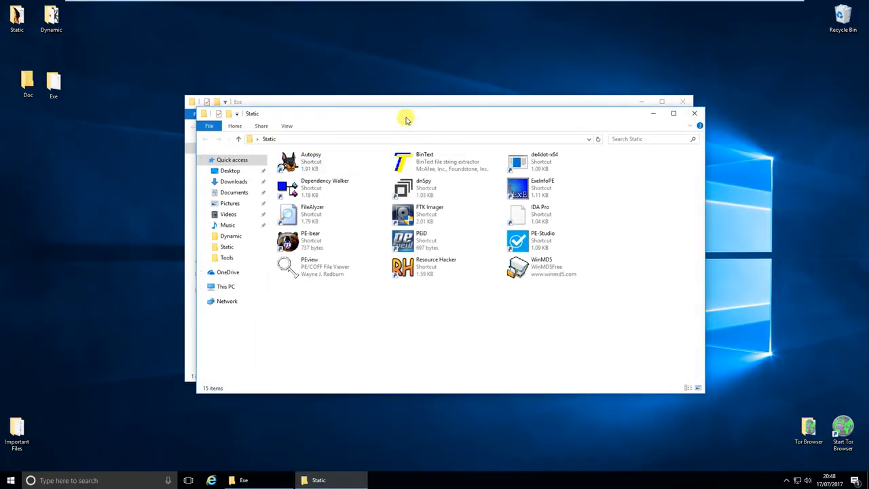
# Step: Load the sample executable from the Exe folder into IDA Pro as a Microsoft.Net assembly with the MetaPC processor type
pyautogui.click(403, 106)
pyautogui.moveTo(340, 112); pyautogui.dragTo(122, 296)
pyautogui.moveTo(68, 338); pyautogui.dragTo(537, 221)
pyautogui.click(466, 285)
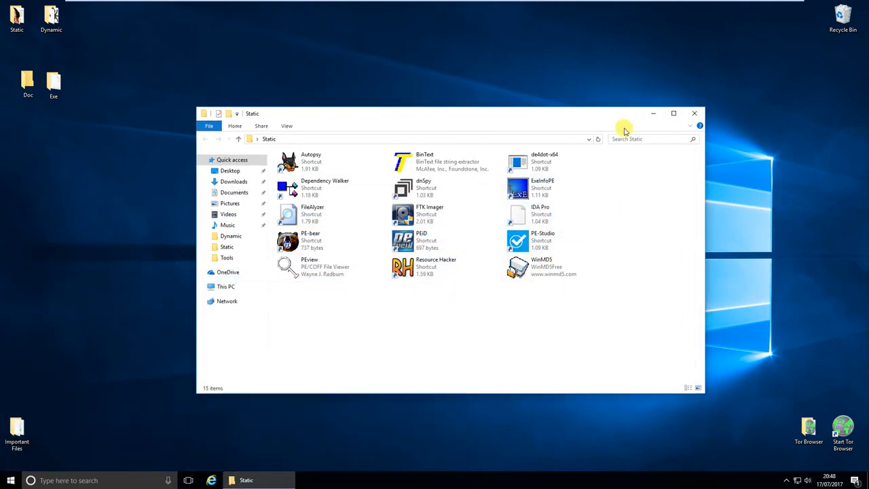
pyautogui.click(658, 113)
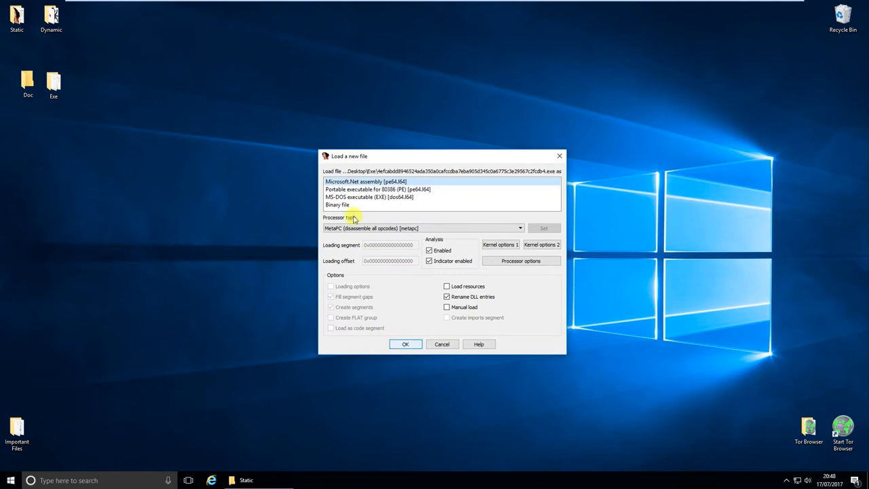
pyautogui.click(405, 344)
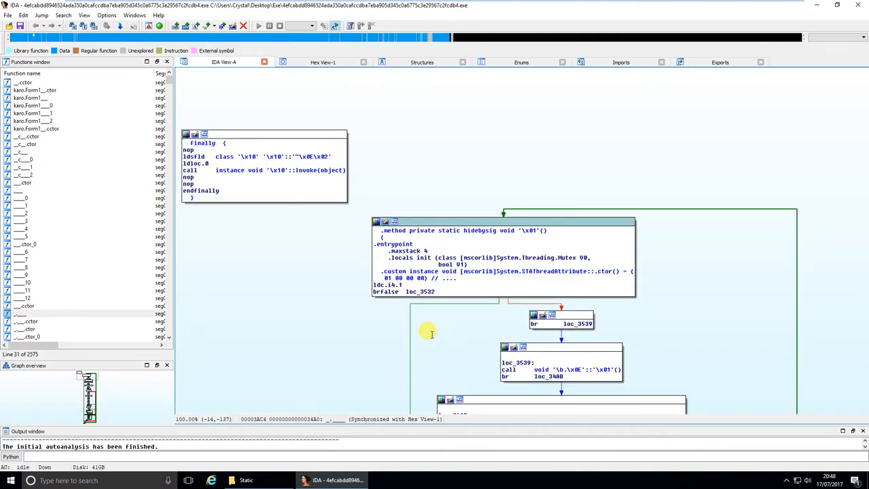
# Step: Examine the entry-point method's control-flow graph from its start to its last blocks, including the mutex creation and the SmartAssembly GetString calls
pyautogui.scroll(-5, 305, 344)
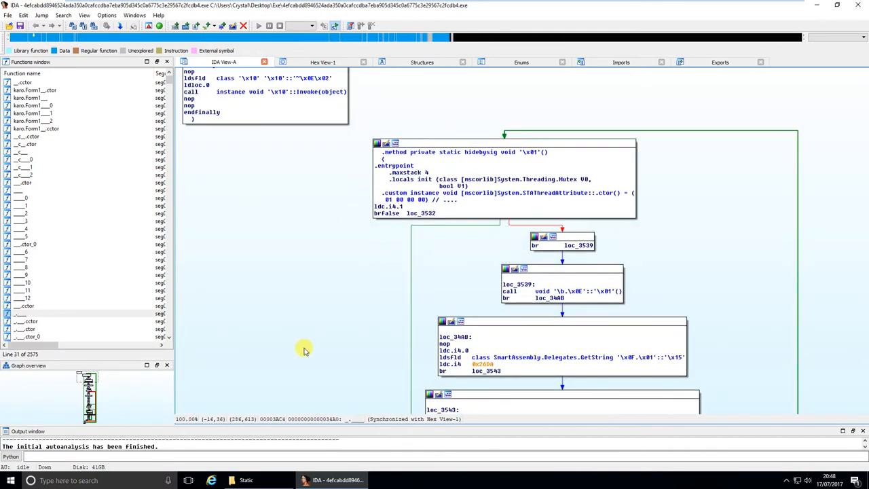
pyautogui.scroll(-7, 289, 323)
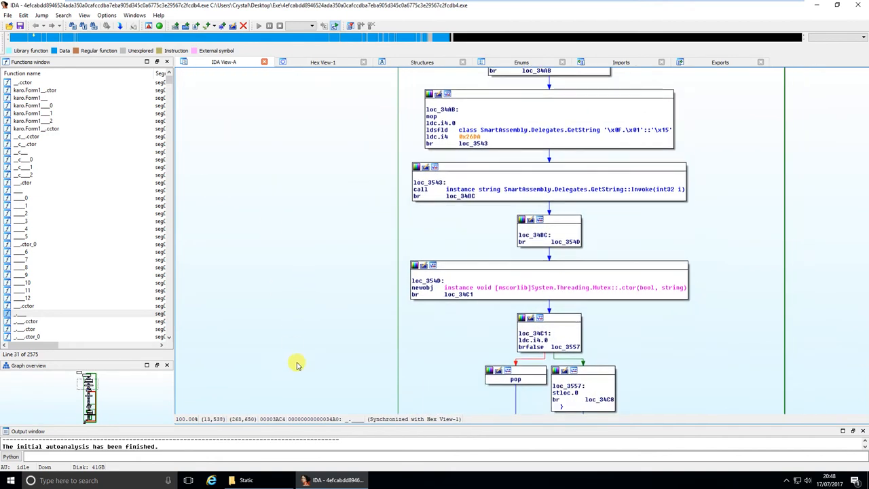
pyautogui.scroll(-20, 292, 299)
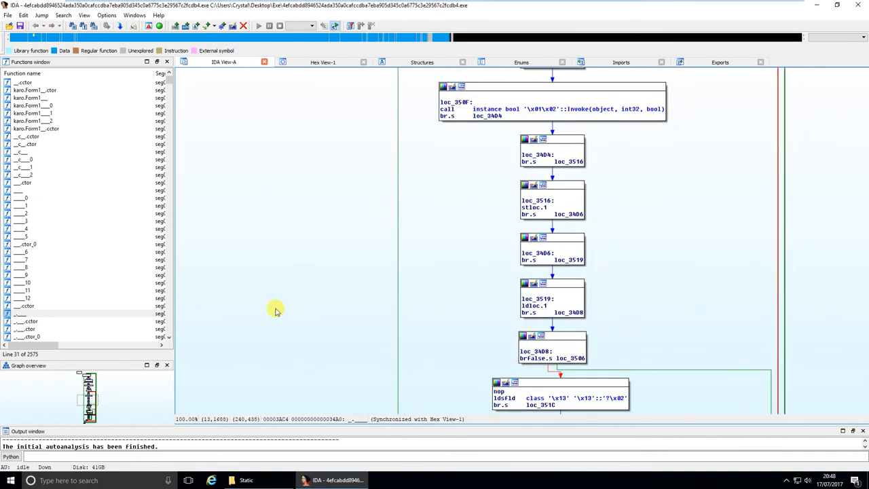
pyautogui.scroll(-15, 284, 253)
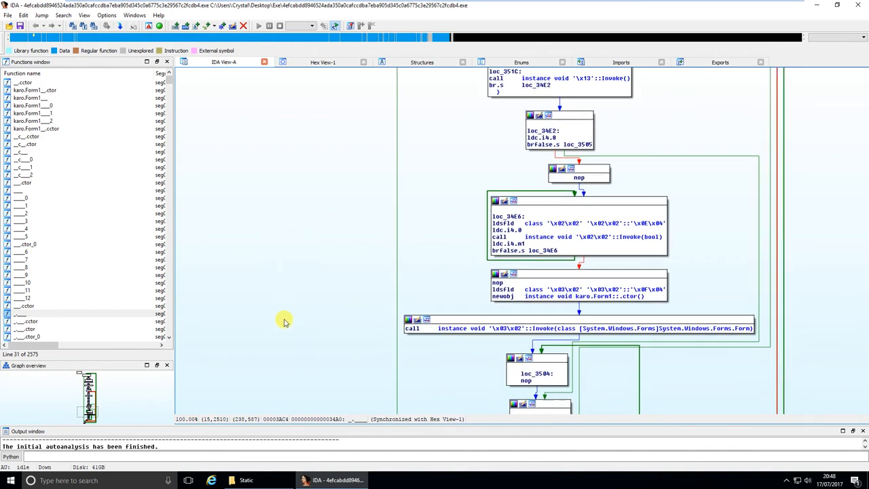
pyautogui.scroll(-4, 279, 278)
pyautogui.scroll(2, 263, 223)
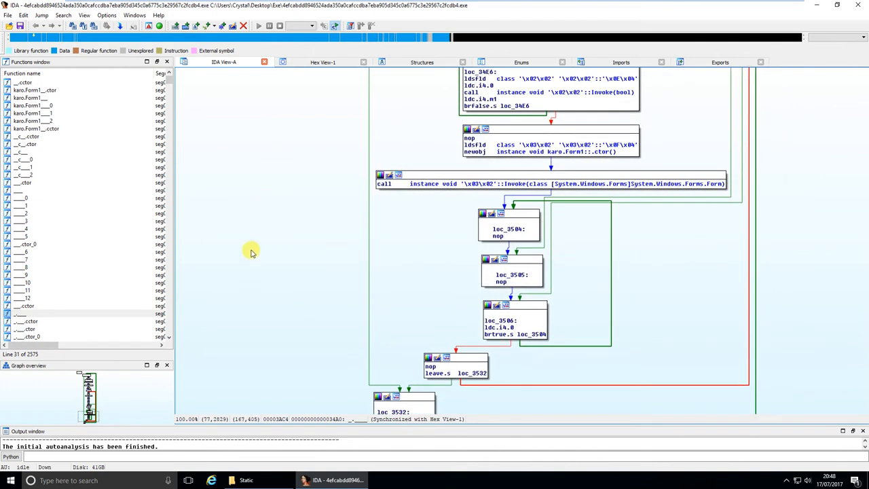
pyautogui.scroll(6, 271, 170)
pyautogui.click(548, 227)
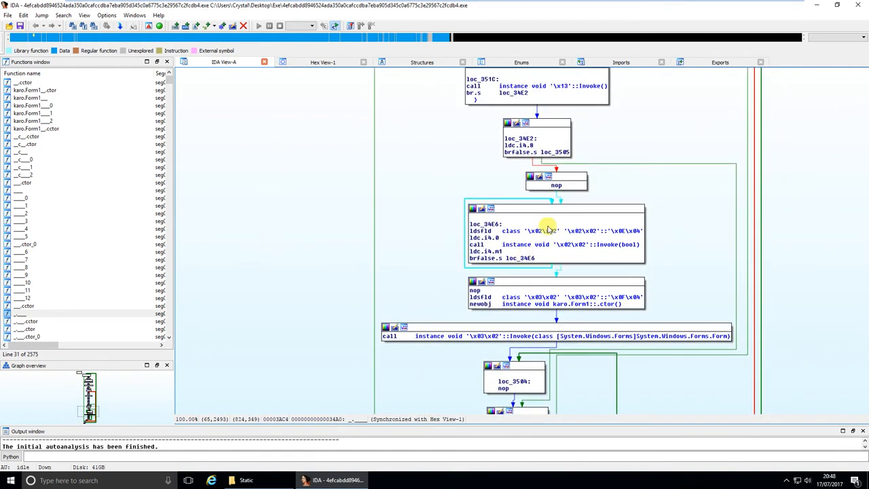
pyautogui.scroll(10, 301, 204)
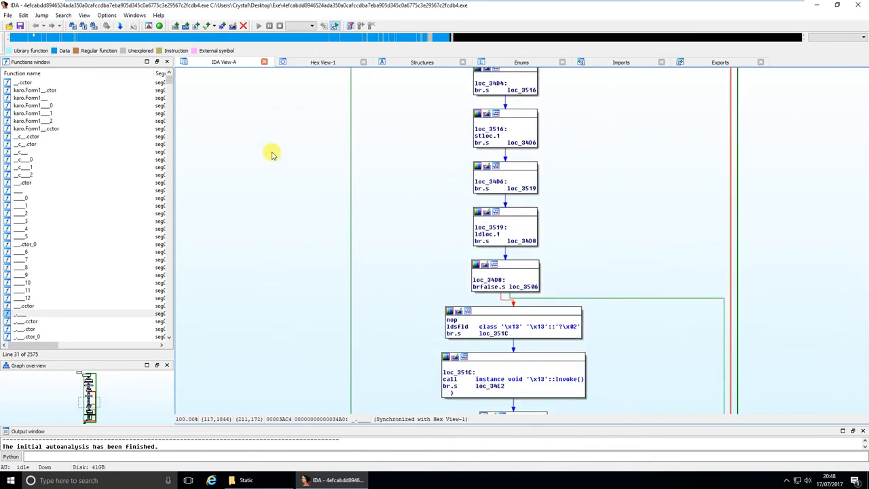
pyautogui.scroll(10, 272, 170)
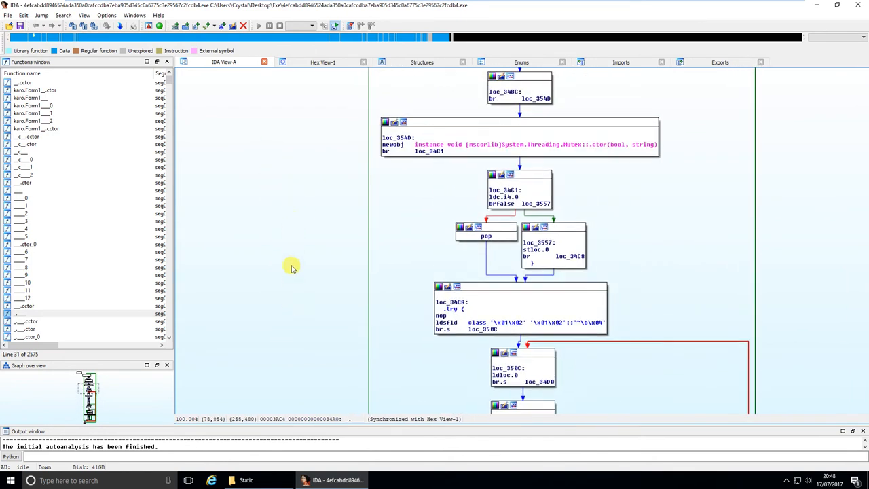
pyautogui.scroll(10, 297, 216)
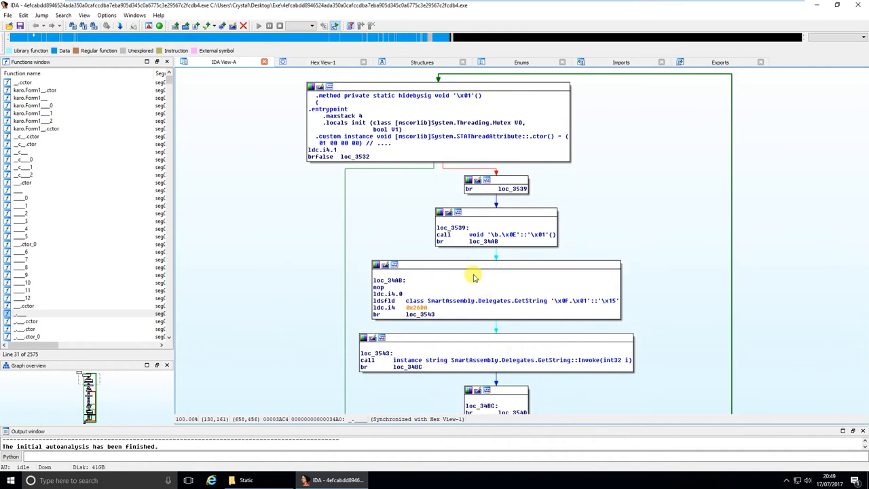
pyautogui.scroll(5, 530, 271)
pyautogui.moveTo(335, 195); pyautogui.dragTo(618, 188)
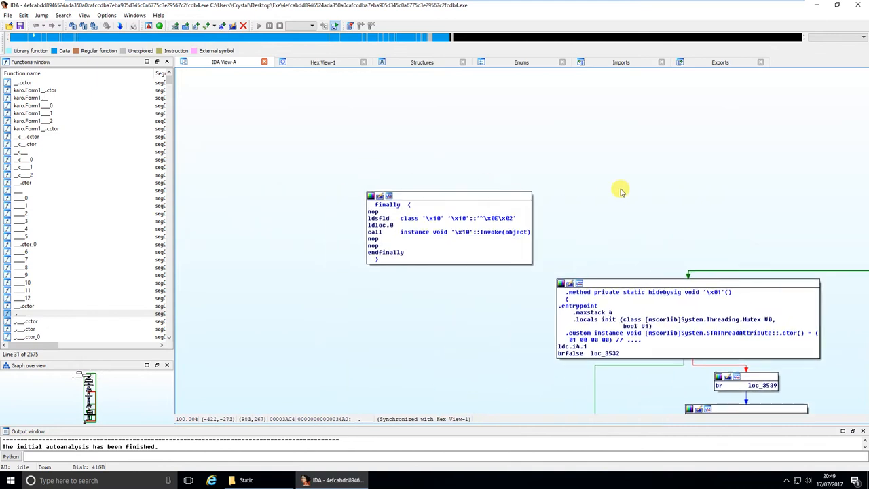
# Step: Browse the function list, open the Strings subview, and check the hex view before returning to the disassembly graph
pyautogui.moveTo(171, 73); pyautogui.dragTo(169, 309)
pyautogui.click(83, 16)
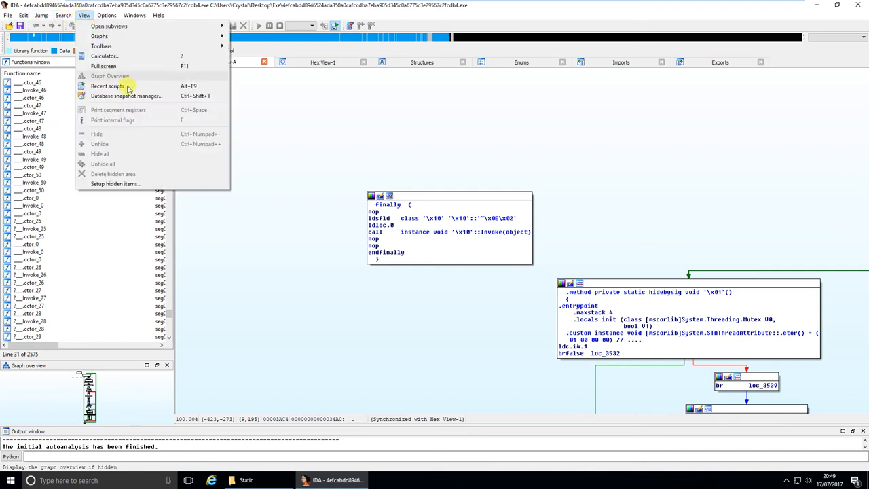
pyautogui.moveTo(112, 26)
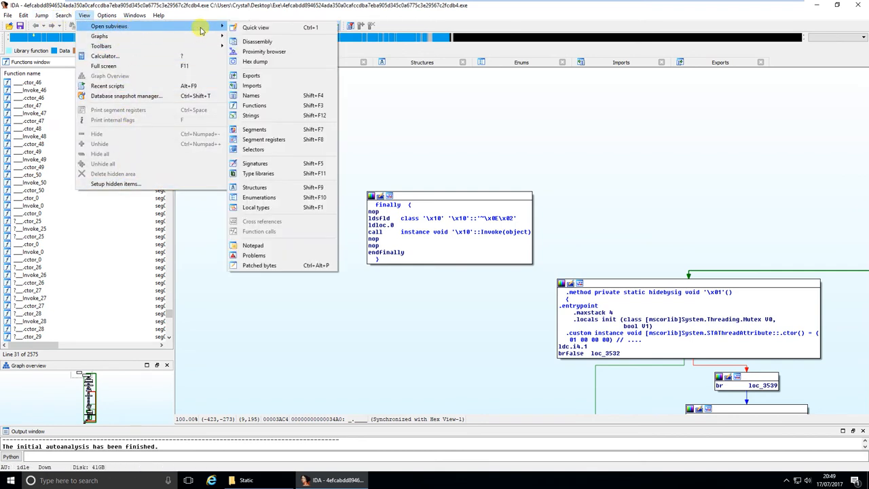
pyautogui.click(272, 115)
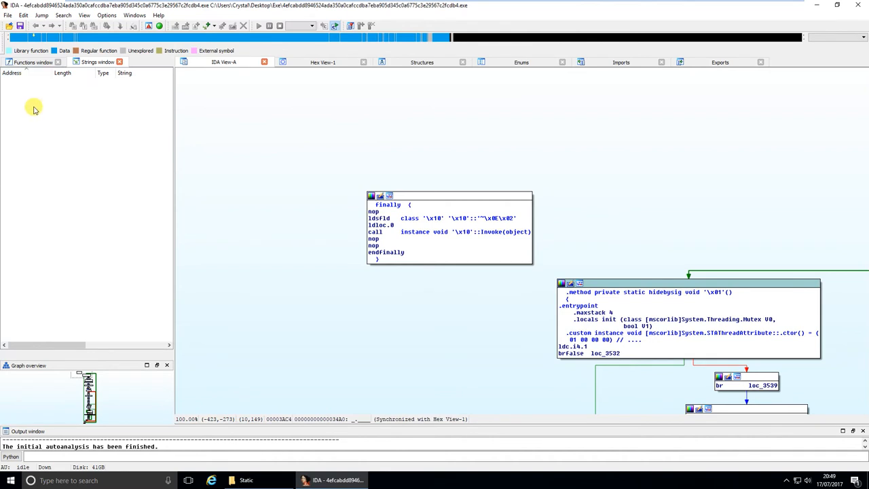
pyautogui.click(319, 61)
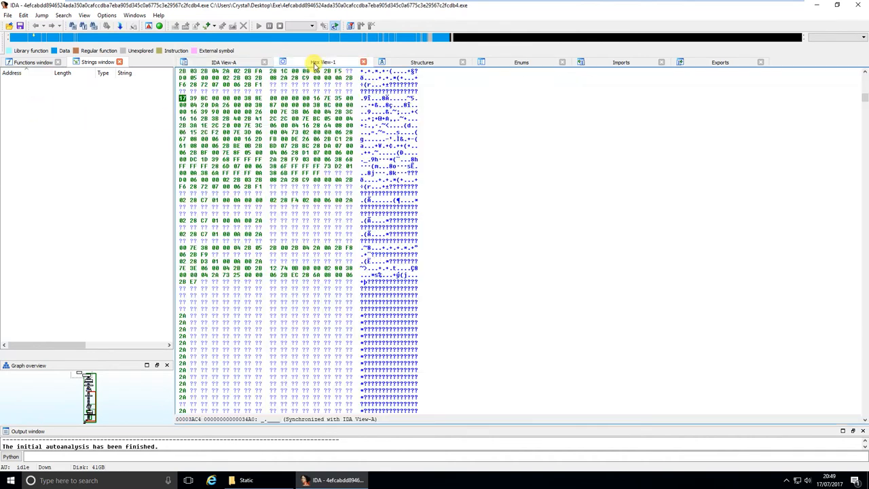
pyautogui.click(224, 63)
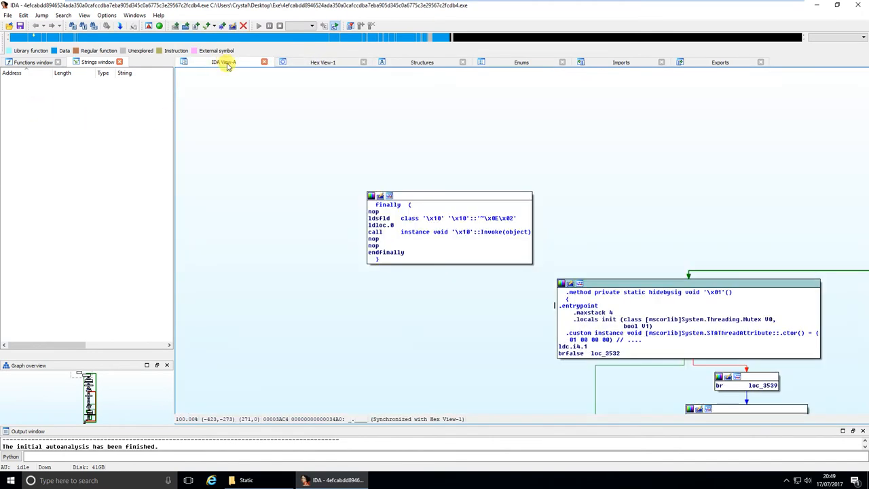
# Step: Close IDA Pro without saving the database and bring back the Static tools folder
pyautogui.click(863, 6)
pyautogui.click(389, 273)
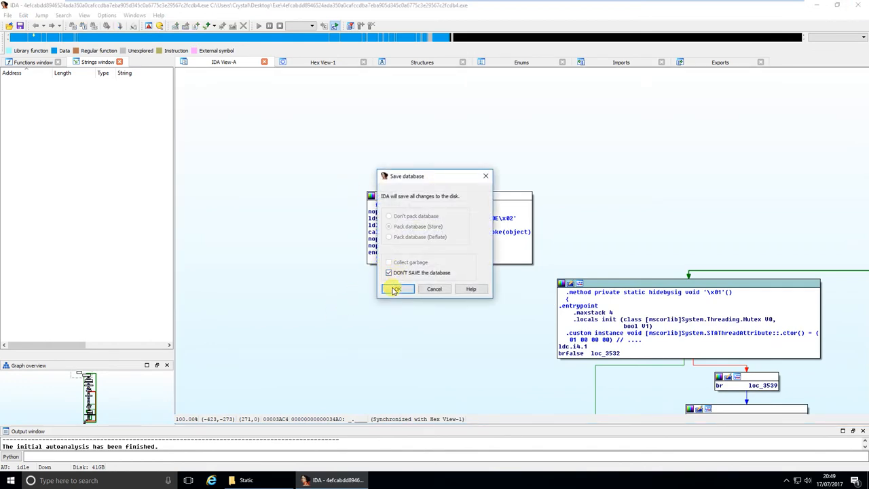
pyautogui.click(393, 291)
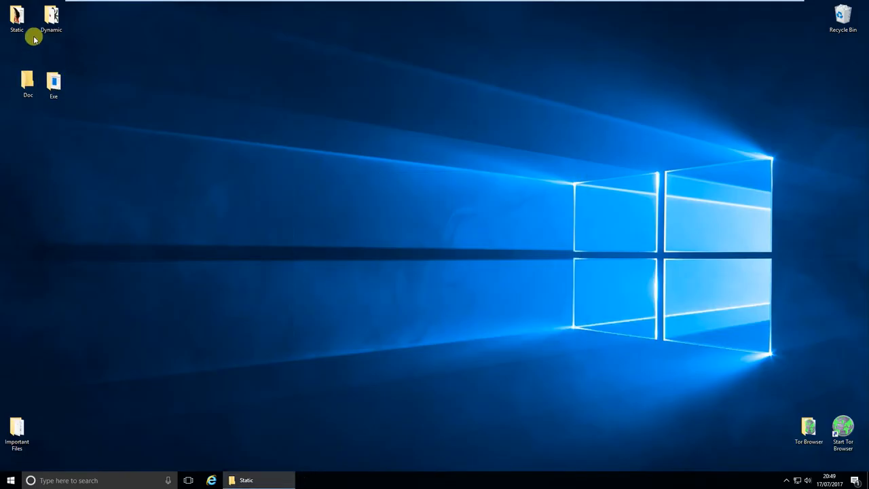
pyautogui.doubleClick(17, 17)
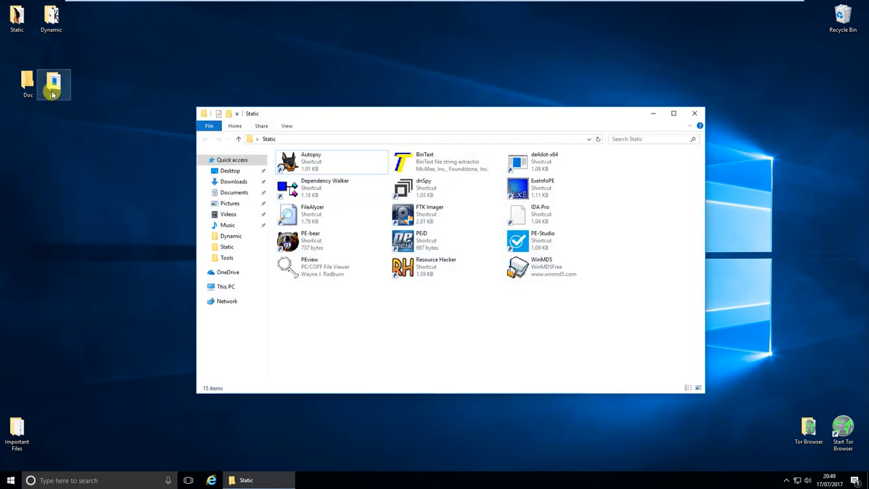
pyautogui.doubleClick(25, 83)
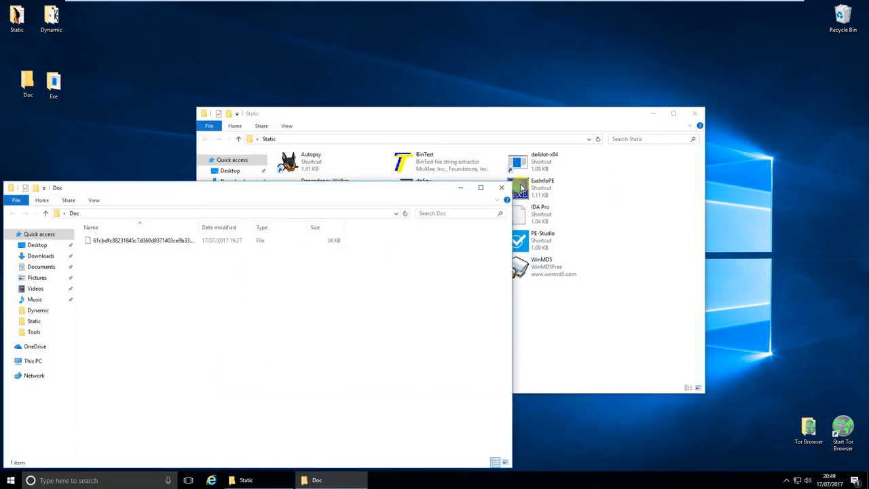
pyautogui.click(514, 190)
pyautogui.click(156, 201)
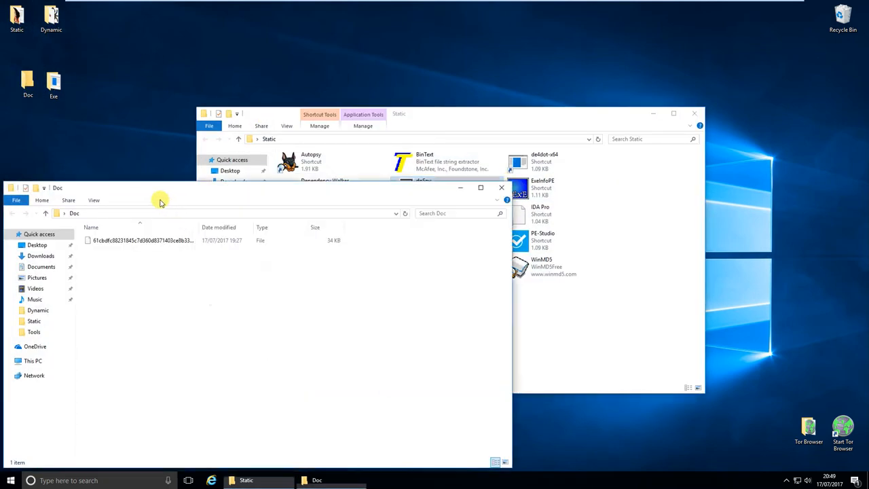
pyautogui.click(500, 187)
# Step: Open the sample executable from the Exe folder in dnSpy and minimise the Exe and Static folder windows
pyautogui.doubleClick(54, 83)
pyautogui.click(122, 243)
pyautogui.moveTo(262, 193); pyautogui.dragTo(291, 285)
pyautogui.moveTo(194, 330); pyautogui.dragTo(428, 192)
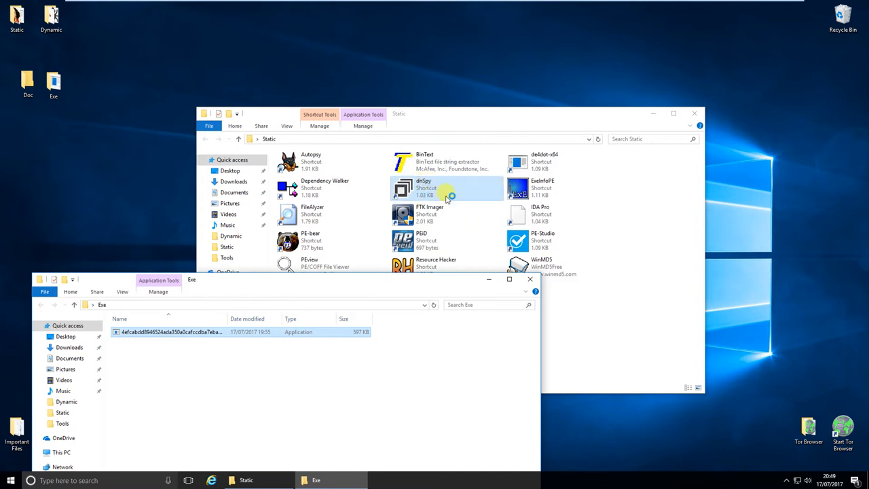
pyautogui.click(489, 279)
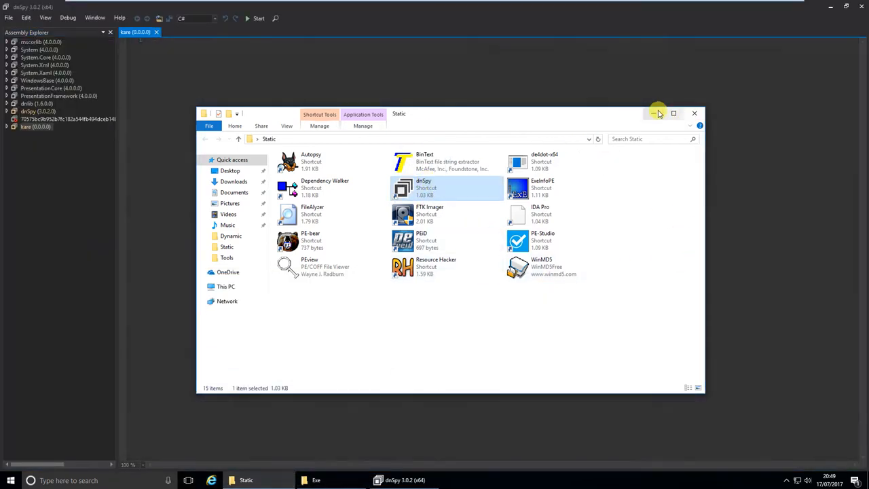
pyautogui.click(658, 113)
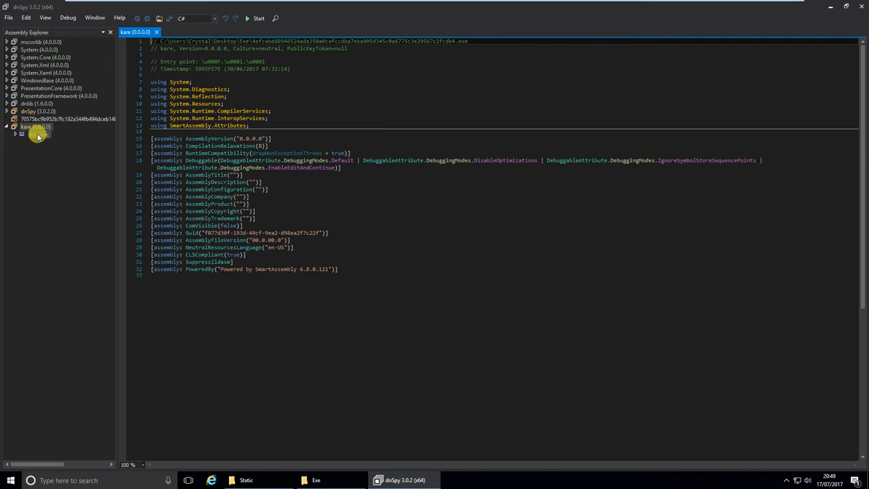
# Step: Expand the kare.exe module and its karo namespace, and open the decompiled code of the Form1 class
pyautogui.doubleClick(38, 135)
pyautogui.doubleClick(43, 319)
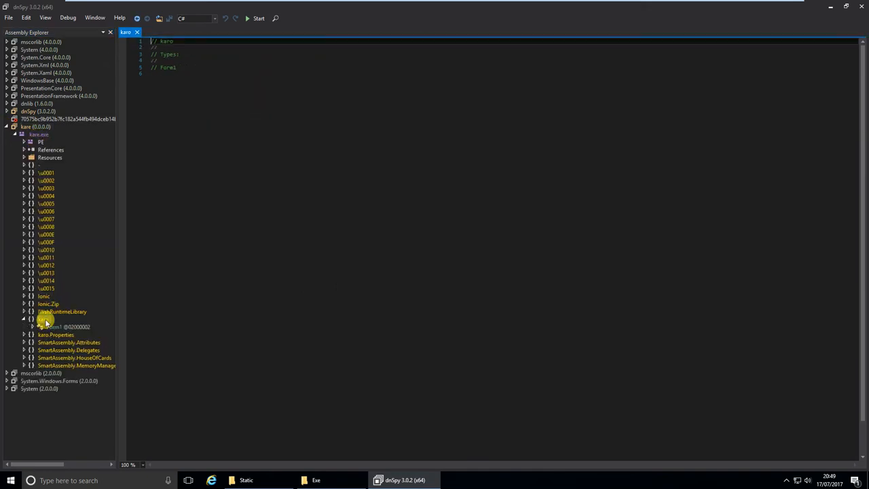
pyautogui.doubleClick(60, 327)
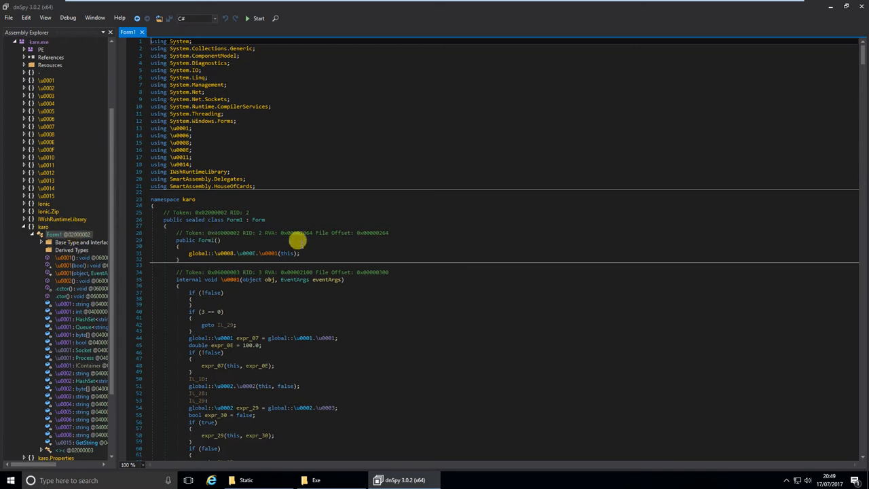
# Step: Review the first part of the Form1 code, covering the management object queries, startup shortcut creation, process handling and WebClient download
pyautogui.scroll(-16, 301, 253)
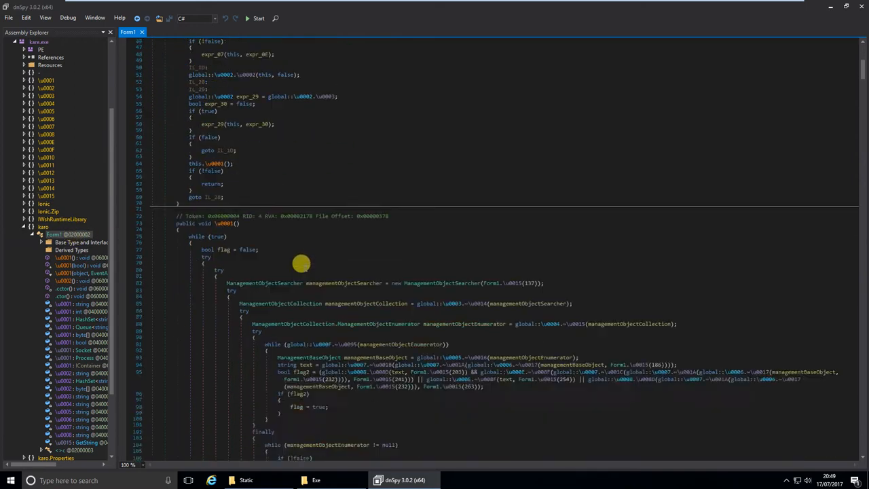
pyautogui.scroll(-20, 301, 264)
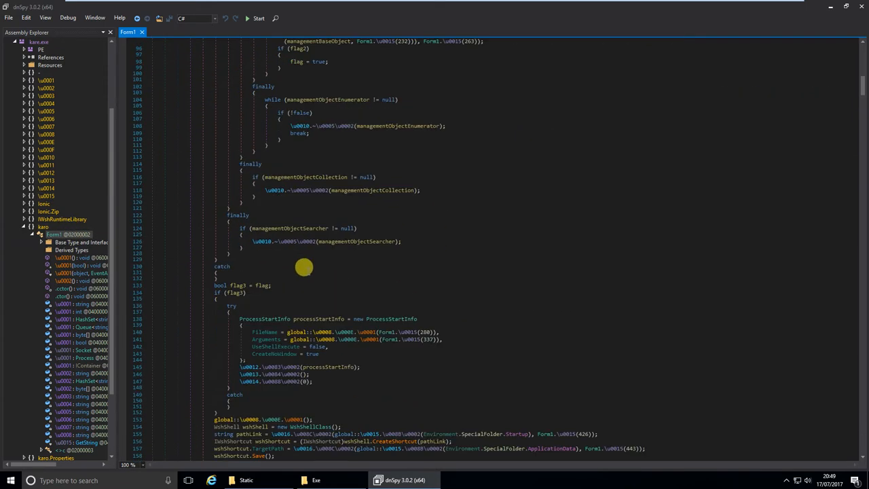
pyautogui.scroll(-9, 303, 272)
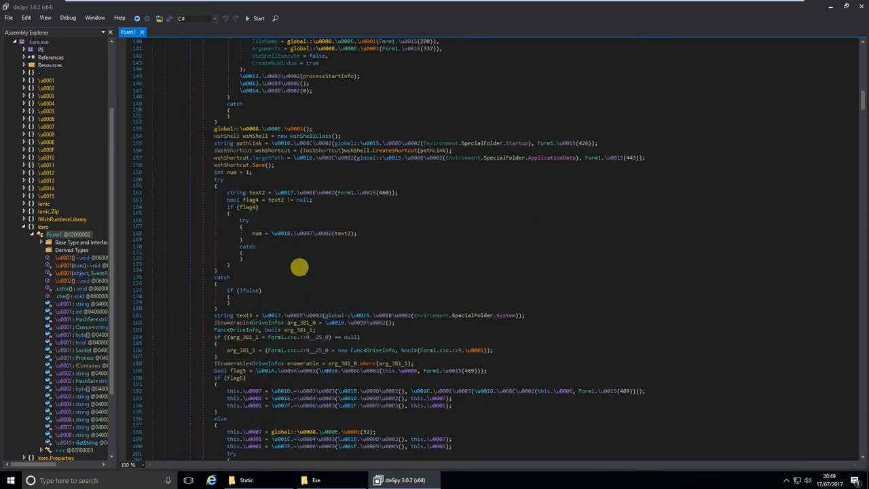
pyautogui.scroll(-17, 302, 272)
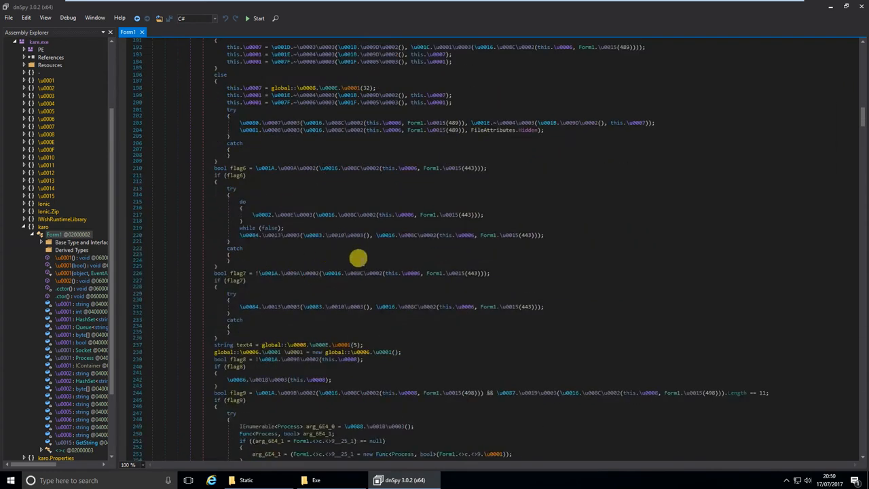
pyautogui.scroll(-8, 390, 277)
pyautogui.scroll(-20, 364, 274)
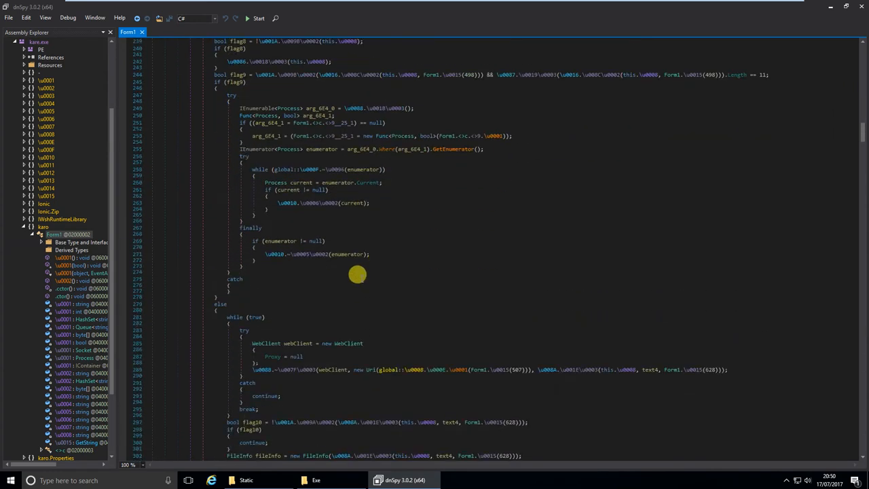
pyautogui.scroll(-15, 363, 290)
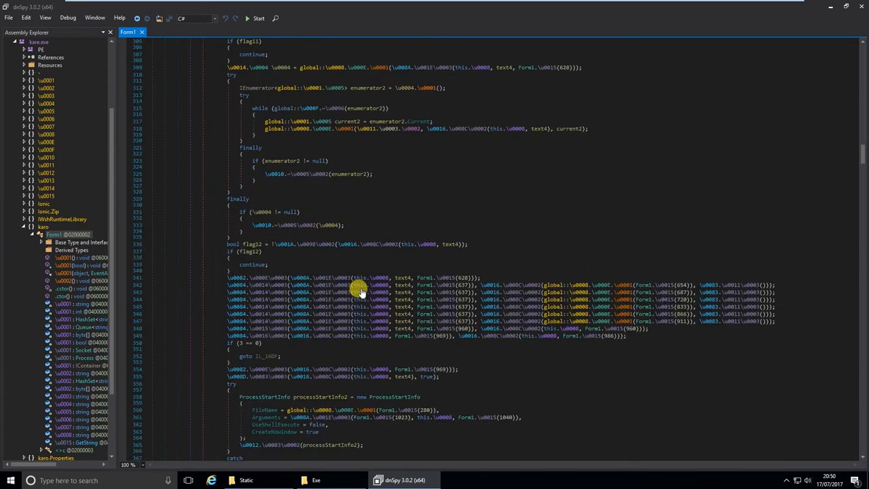
# Step: Inspect the rest of the Form1 code, including the targeted special folders and file stream routines, and minimise dnSpy
pyautogui.moveTo(860, 163); pyautogui.dragTo(862, 266)
pyautogui.moveTo(111, 213); pyautogui.dragTo(108, 334)
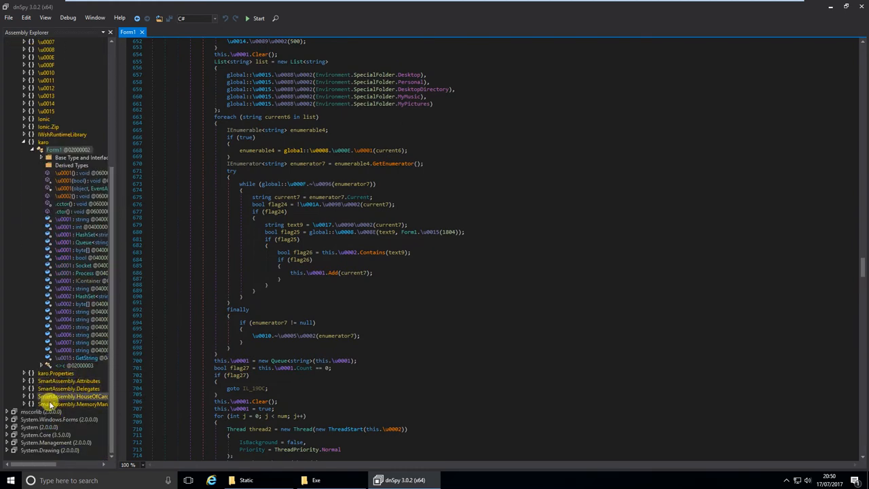
pyautogui.moveTo(855, 285); pyautogui.dragTo(857, 334)
pyautogui.scroll(-15, 856, 337)
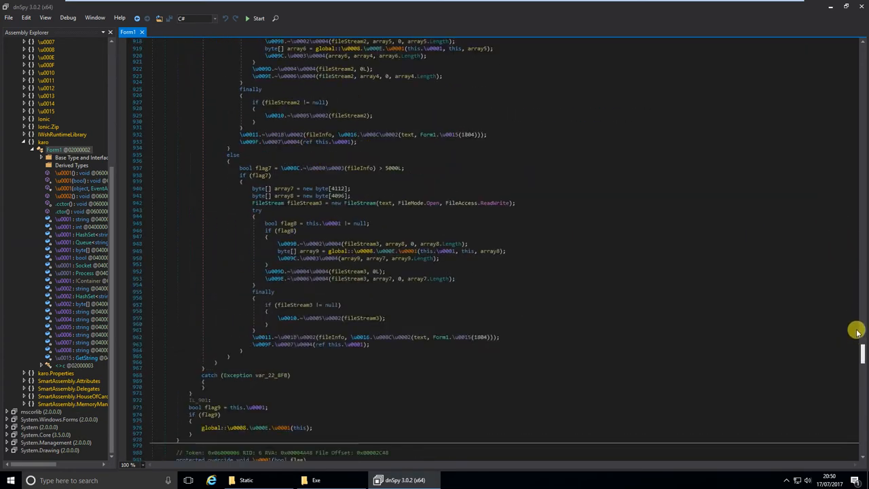
pyautogui.moveTo(856, 326); pyautogui.dragTo(837, 263)
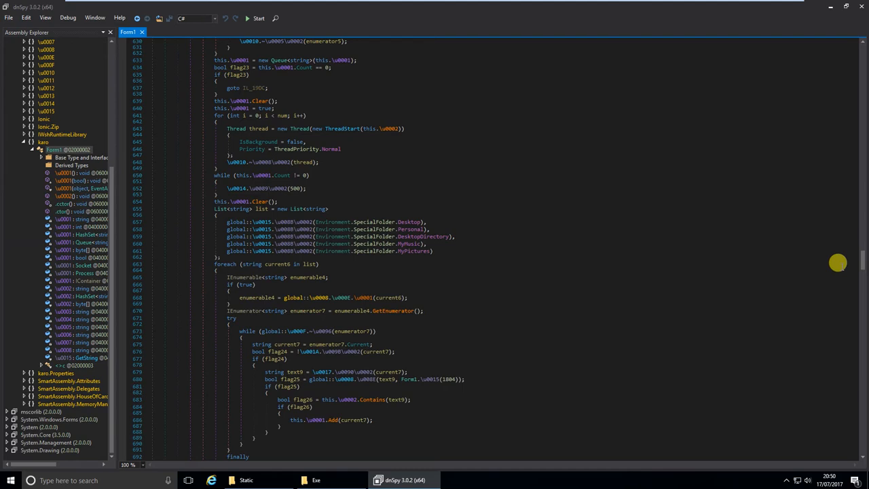
pyautogui.click(832, 7)
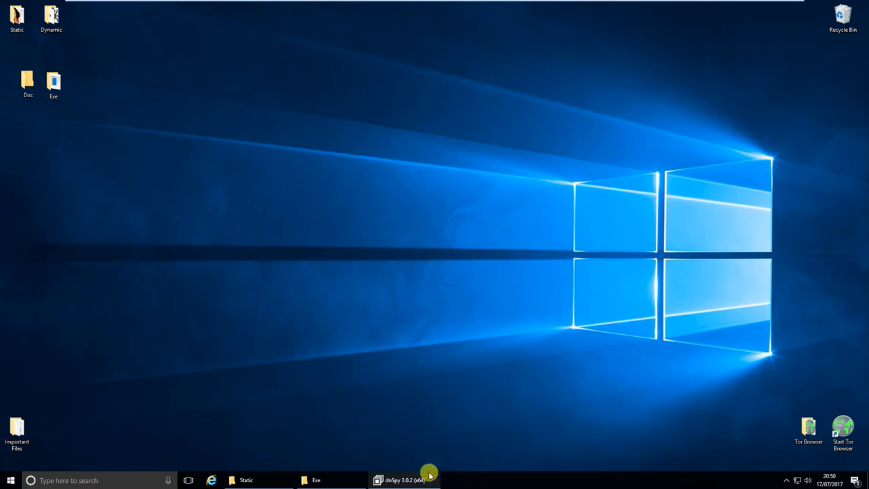
# Step: Close dnSpy and open the Dynamic tools folder from the desktop, moving its window towards the middle of the screen
pyautogui.click(408, 484)
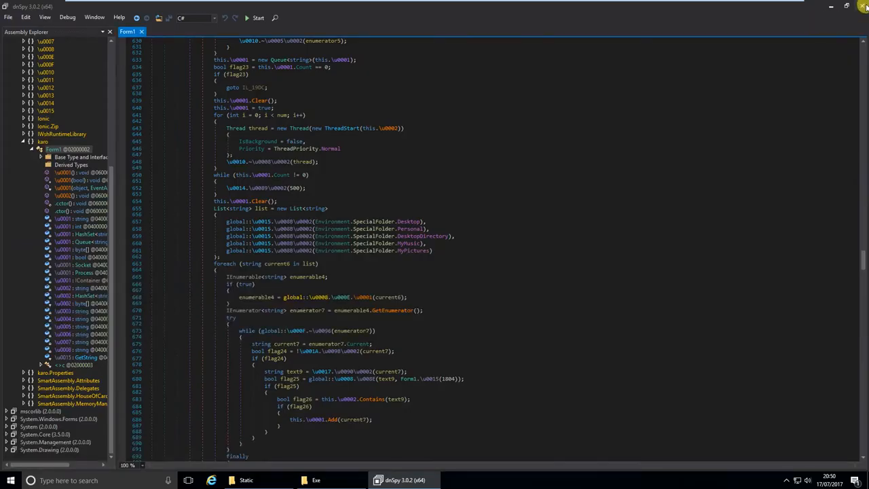
pyautogui.click(863, 5)
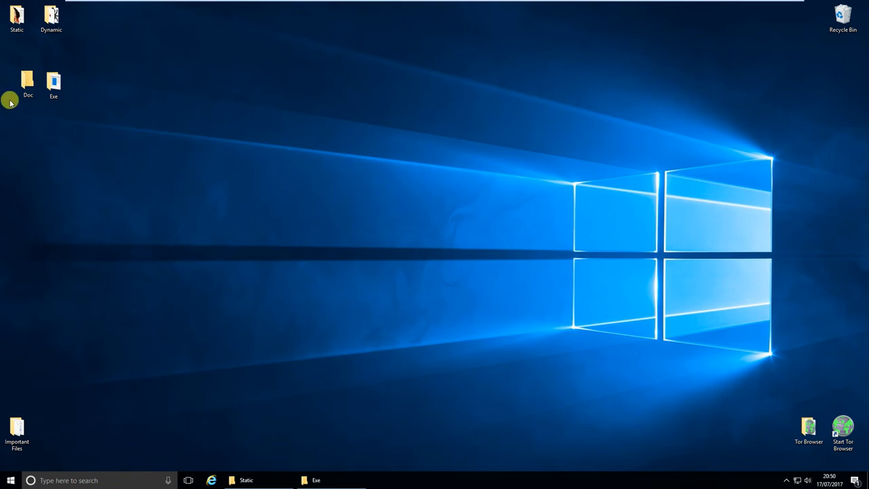
pyautogui.doubleClick(45, 20)
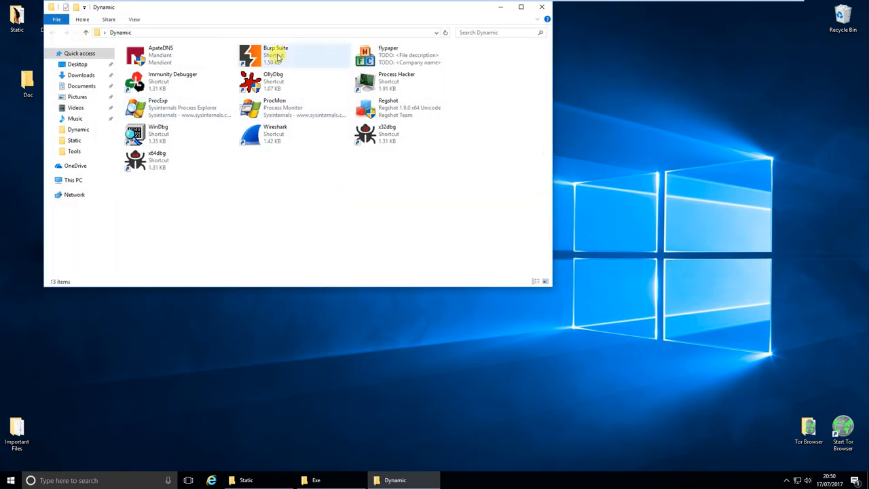
pyautogui.moveTo(285, 12); pyautogui.dragTo(502, 117)
# Step: Launch Wireshark from the Dynamic folder, maximise its window and minimise it
pyautogui.click(468, 240)
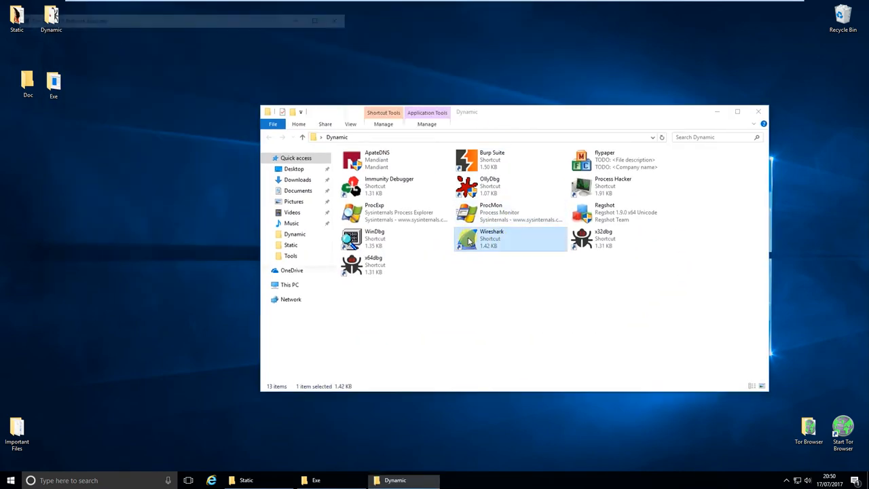
pyautogui.doubleClick(469, 241)
pyautogui.moveTo(210, 21); pyautogui.dragTo(1, 108)
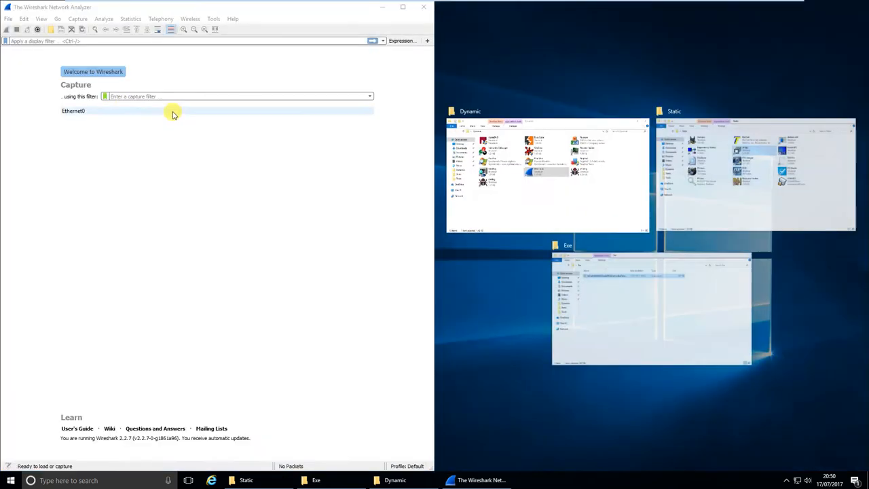
pyautogui.click(403, 8)
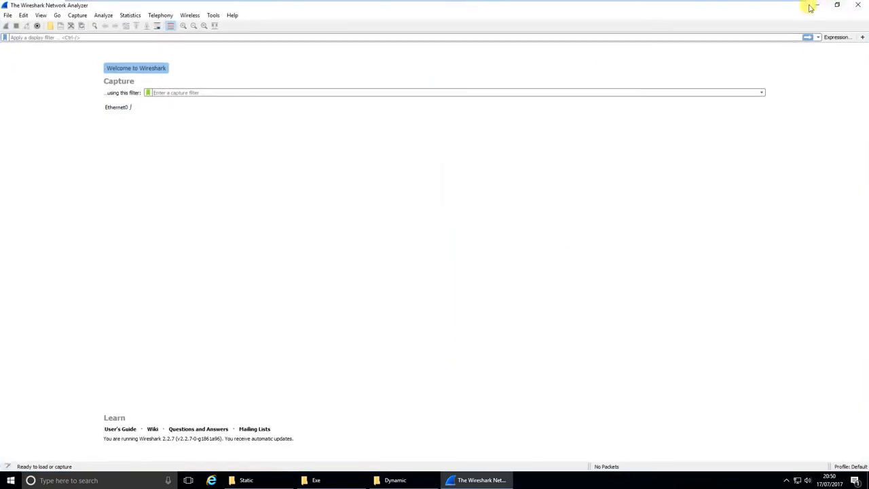
pyautogui.click(808, 6)
# Step: Launch ProcMon from the Dynamic folder and dock its window to the left half of the desktop
pyautogui.click(527, 275)
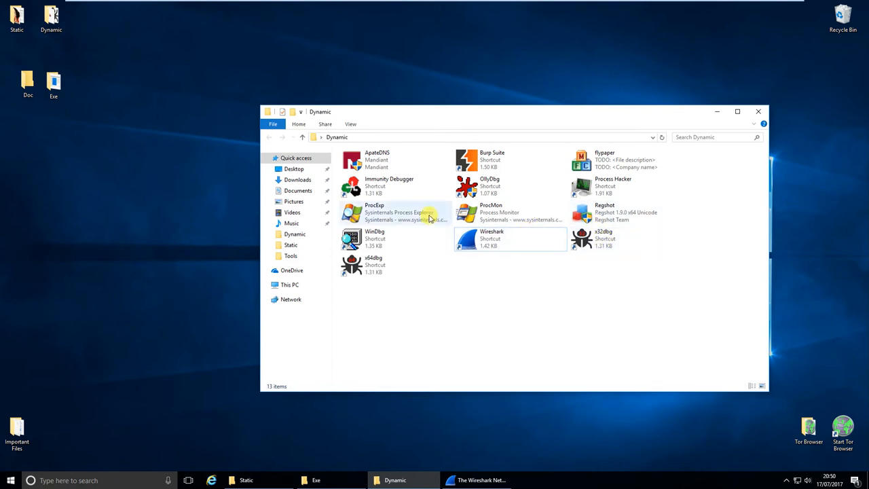
pyautogui.click(473, 208)
pyautogui.doubleClick(475, 209)
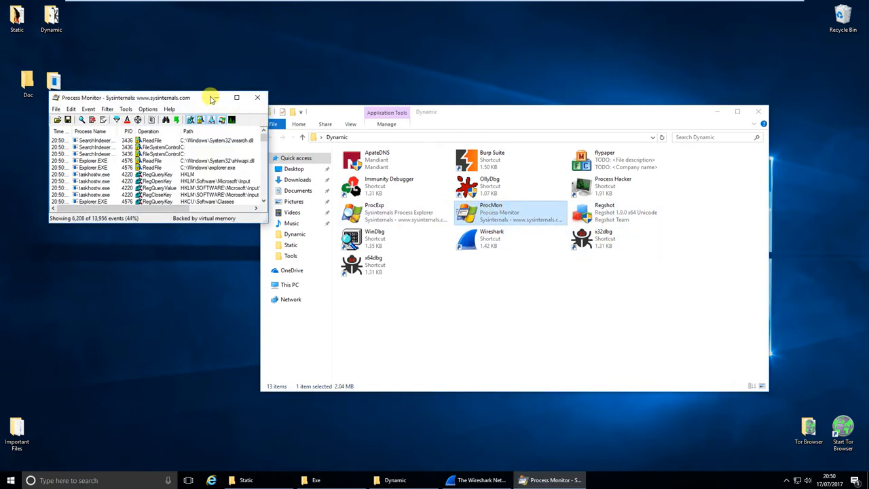
pyautogui.moveTo(189, 100); pyautogui.dragTo(191, 101)
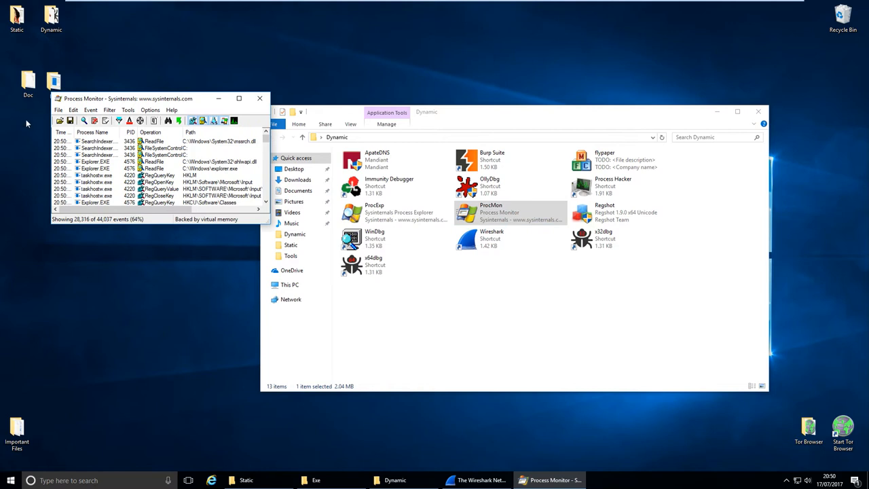
pyautogui.press('super+Left')
# Step: Launch Process Hacker from the Dynamic folder, dock it to the right half of the desktop and close the folder
pyautogui.click(512, 196)
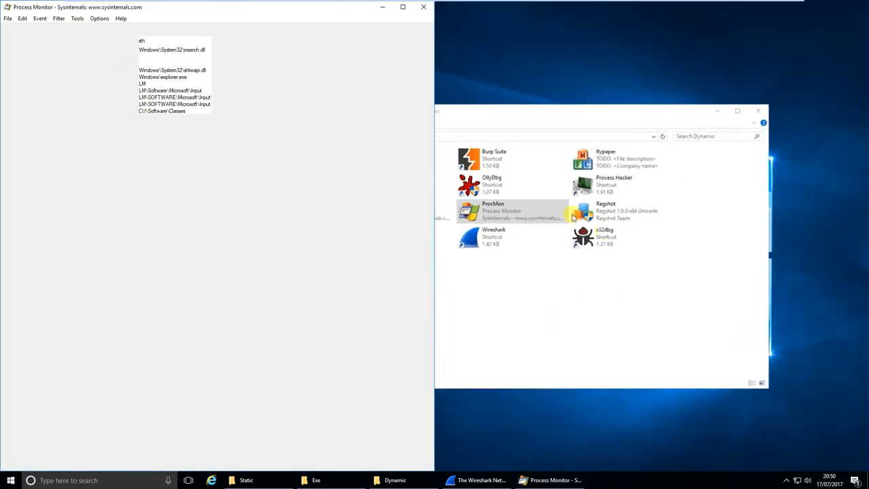
pyautogui.click(597, 185)
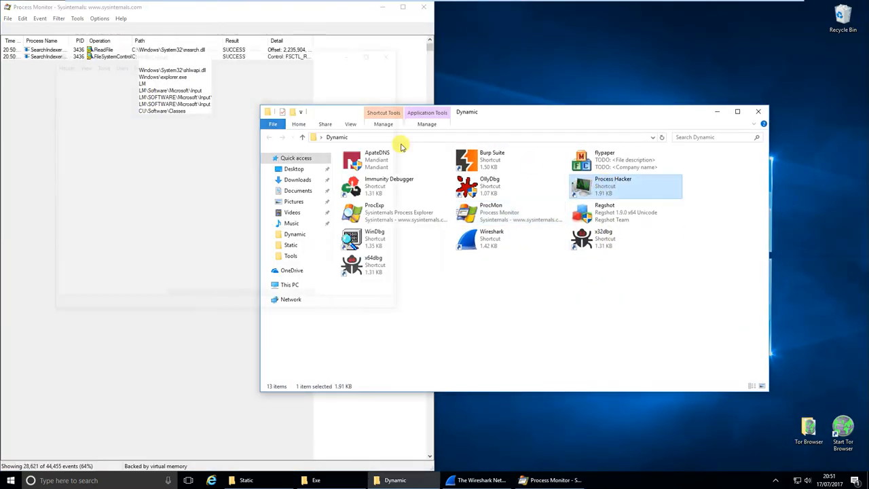
pyautogui.press('super+Right')
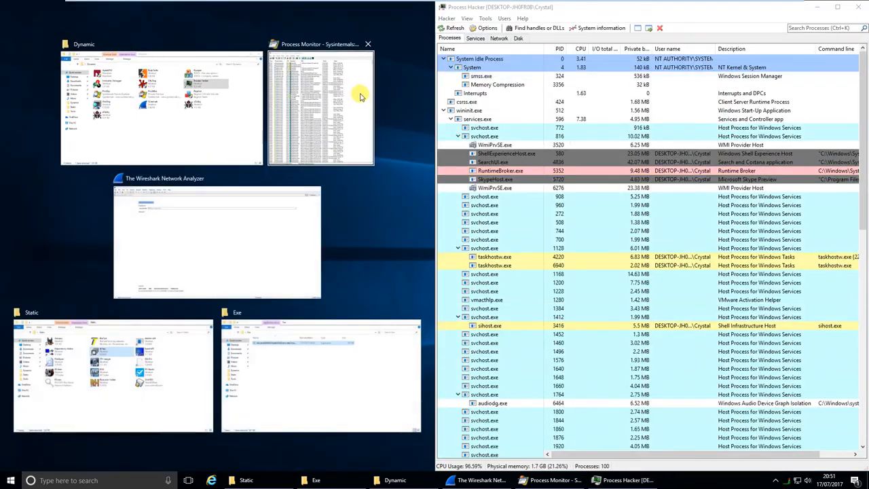
pyautogui.click(387, 210)
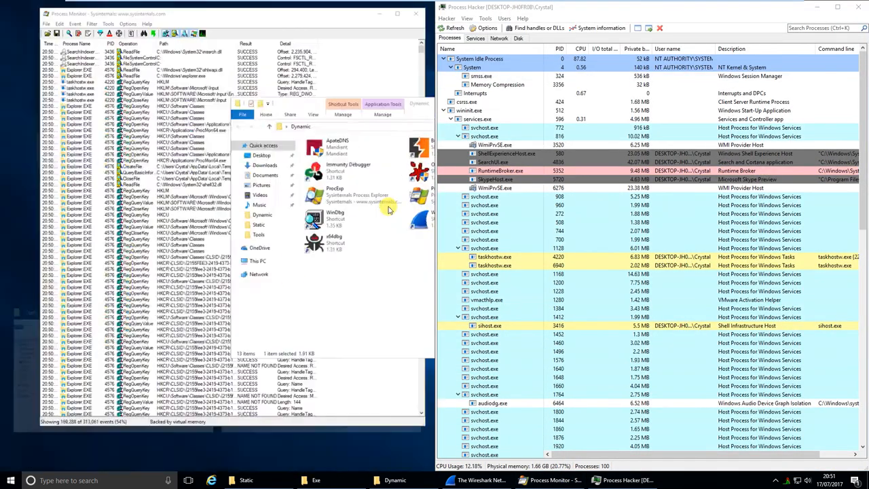
pyautogui.moveTo(362, 114); pyautogui.dragTo(135, 127)
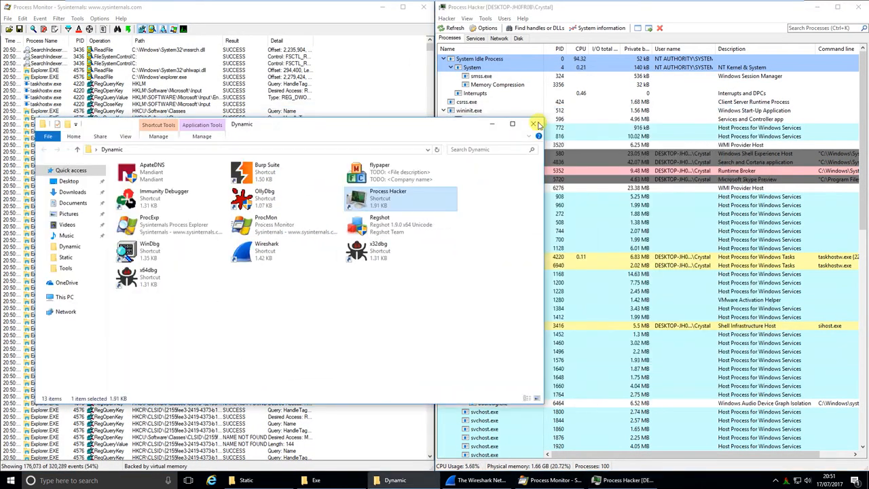
pyautogui.click(535, 125)
# Step: Filter the Process Monitor events to include only those whose Operation is Process Create
pyautogui.scroll(-10, 563, 249)
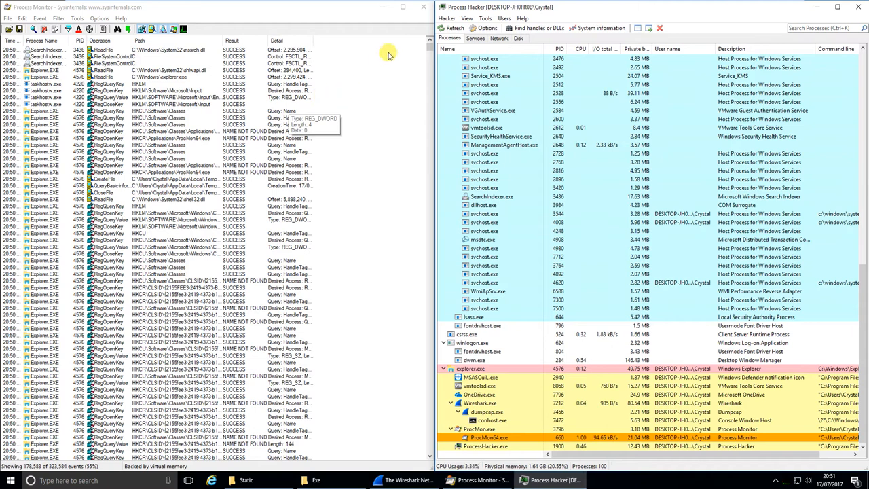
pyautogui.moveTo(431, 46); pyautogui.dragTo(414, 485)
pyautogui.moveTo(429, 48); pyautogui.dragTo(429, 459)
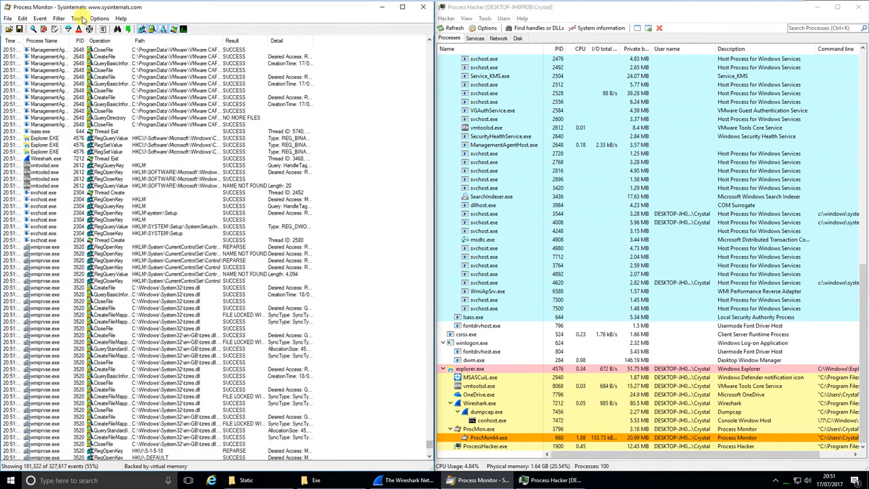
pyautogui.click(59, 18)
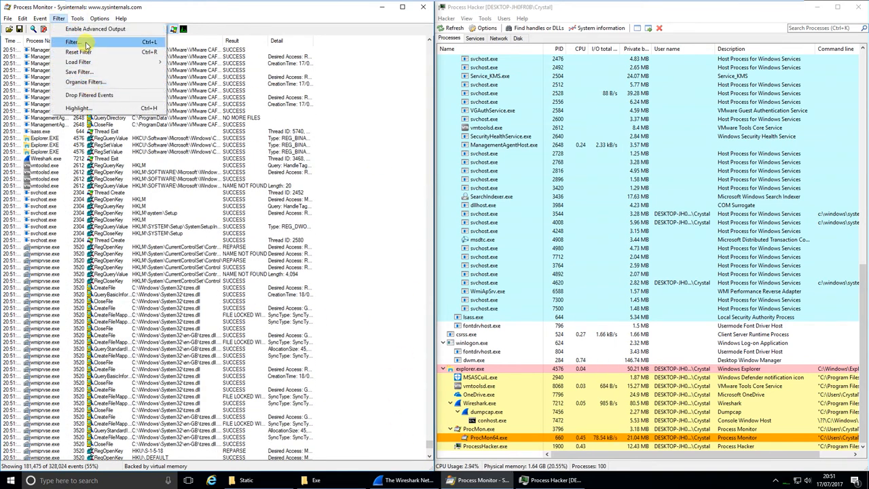
pyautogui.click(68, 46)
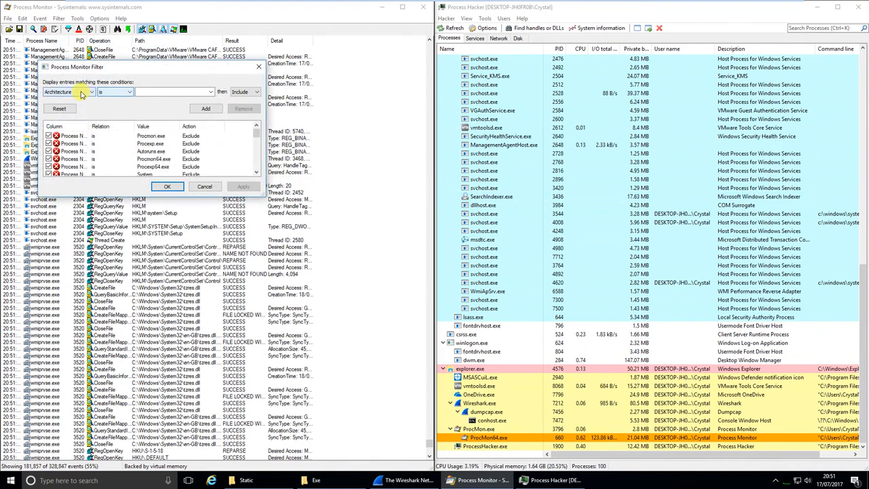
pyautogui.click(85, 93)
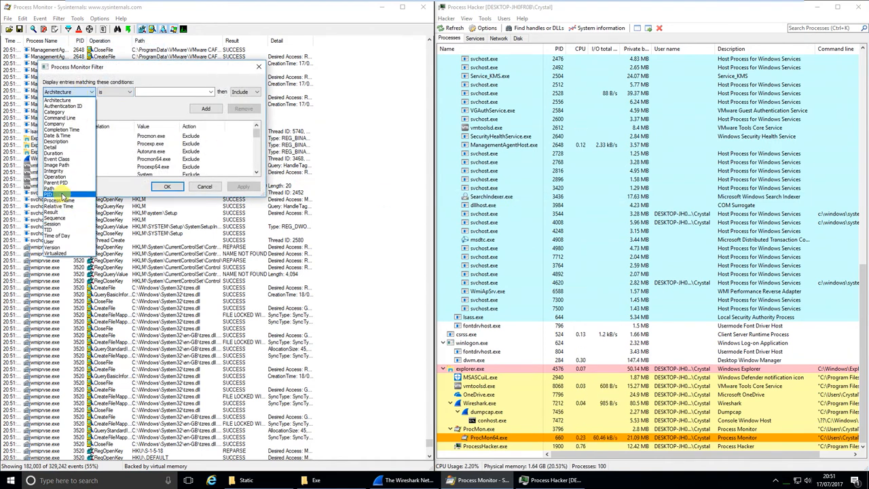
pyautogui.click(55, 177)
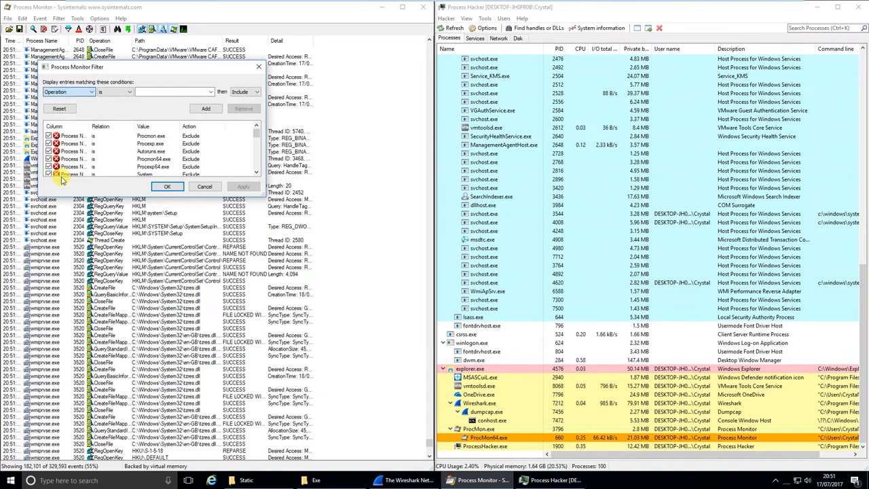
pyautogui.click(207, 90)
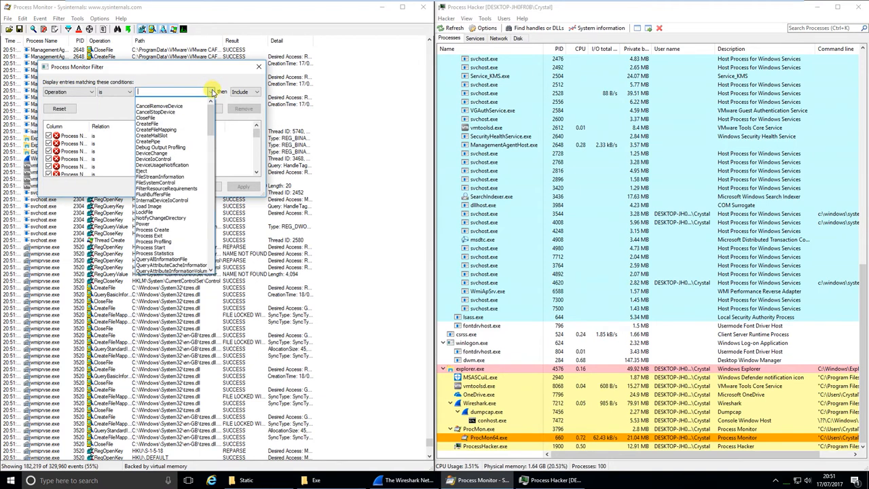
pyautogui.click(162, 231)
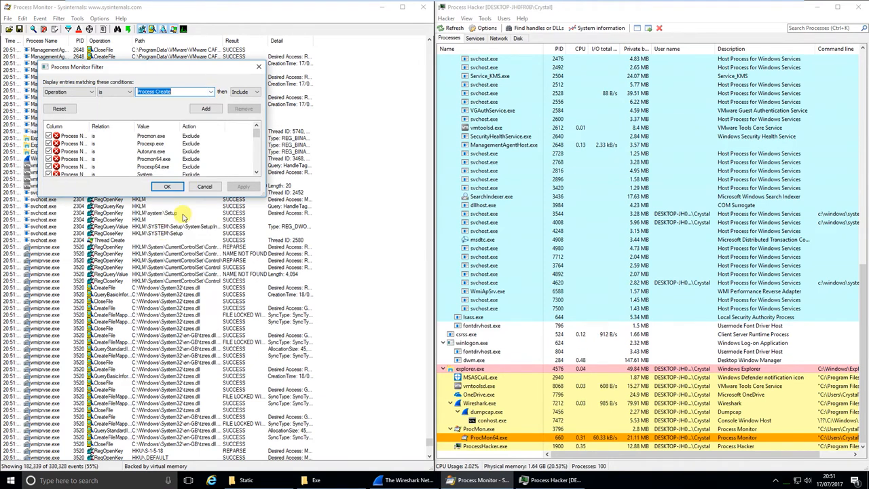
pyautogui.click(169, 188)
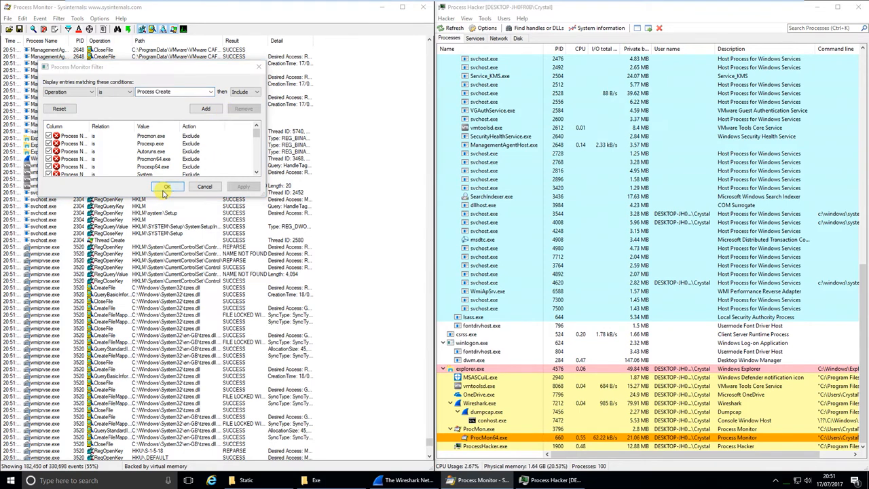
pyautogui.click(403, 268)
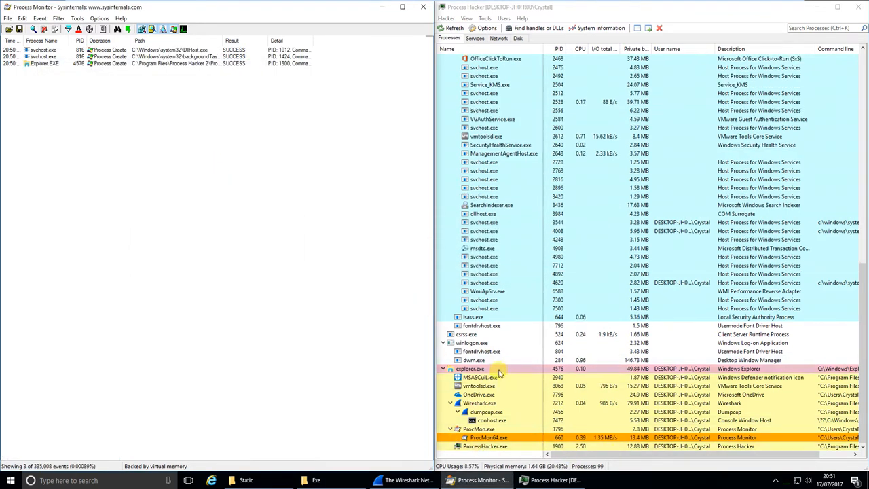
# Step: Widen the Path column in Process Monitor to fit the full executable paths, and minimise the window
pyautogui.click(380, 10)
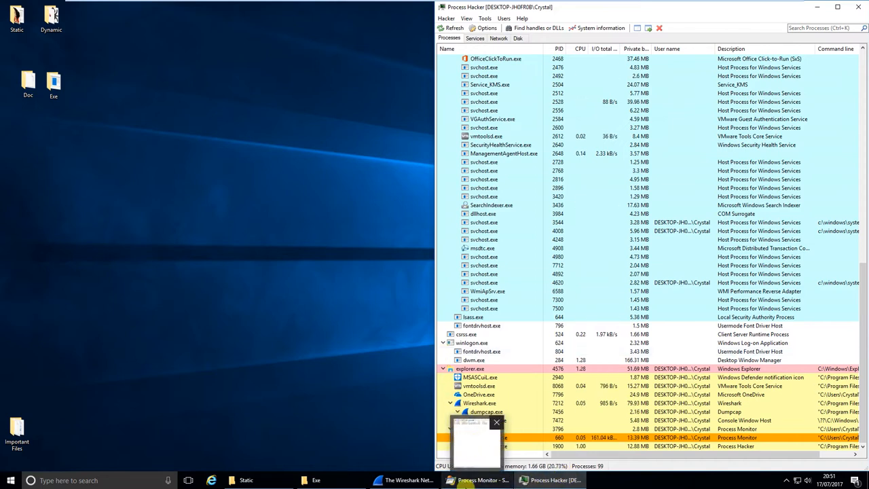
pyautogui.click(468, 481)
pyautogui.click(473, 483)
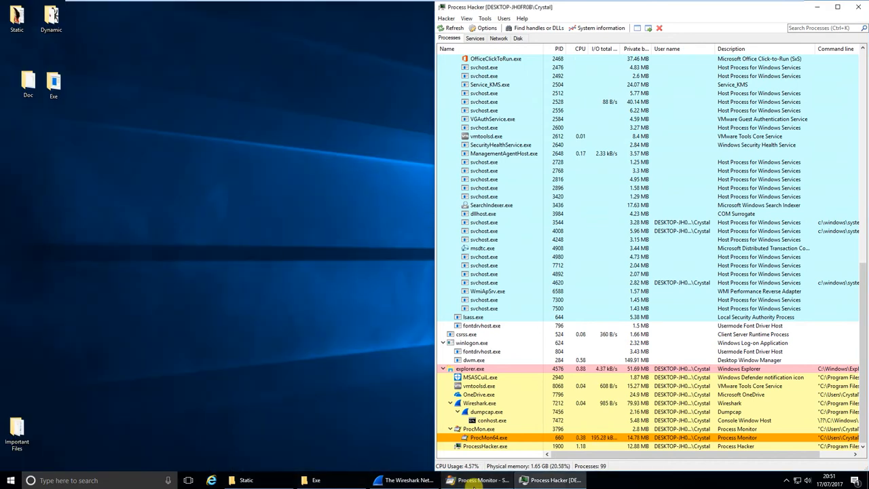
pyautogui.click(473, 483)
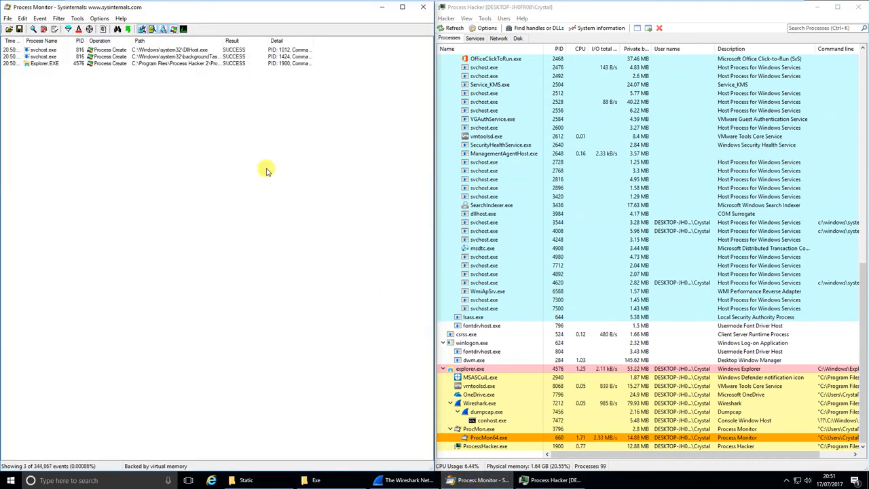
pyautogui.moveTo(221, 41); pyautogui.dragTo(309, 40)
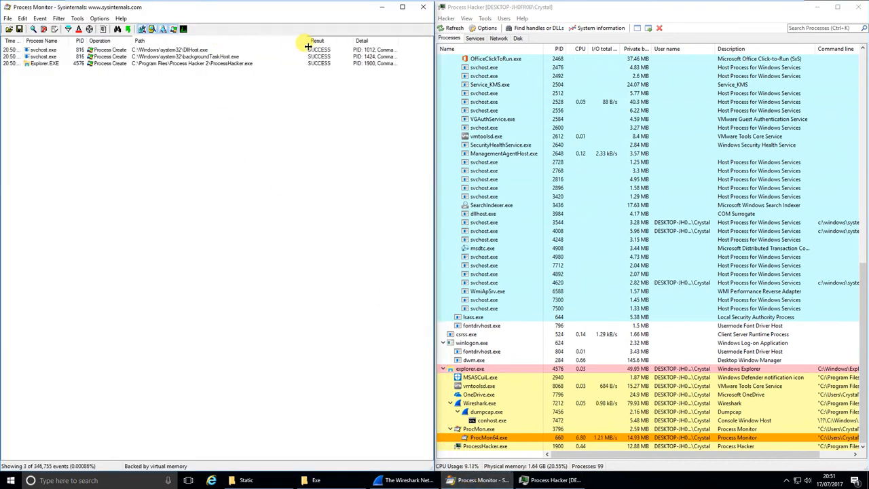
pyautogui.click(384, 8)
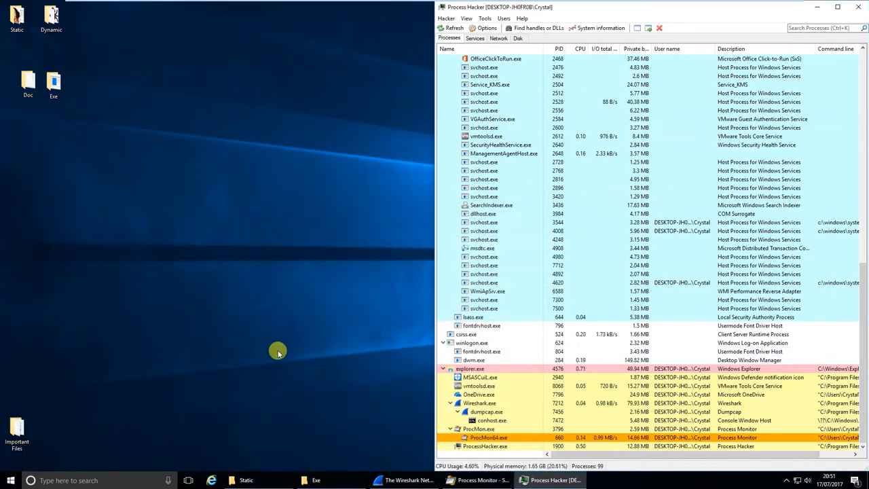
# Step: Restore the Exe folder window and start a live Wireshark capture on Ethernet0 with an enlarged packet list pane
pyautogui.click(313, 480)
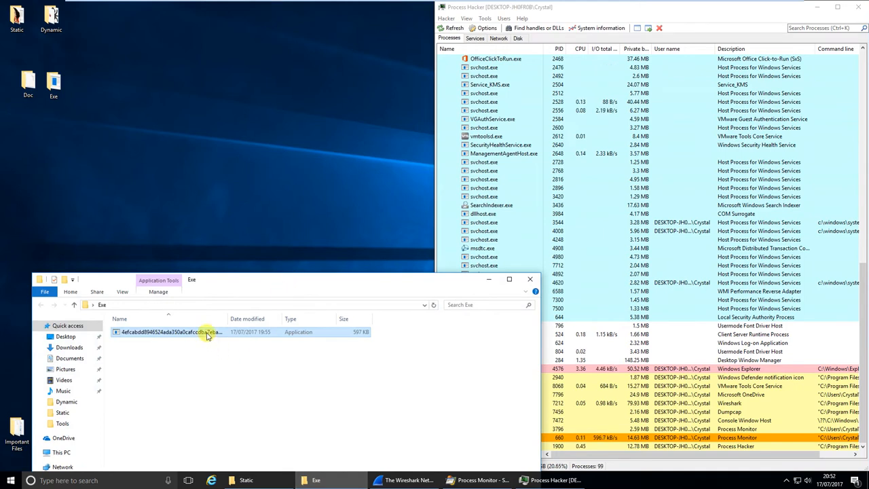
pyautogui.click(407, 480)
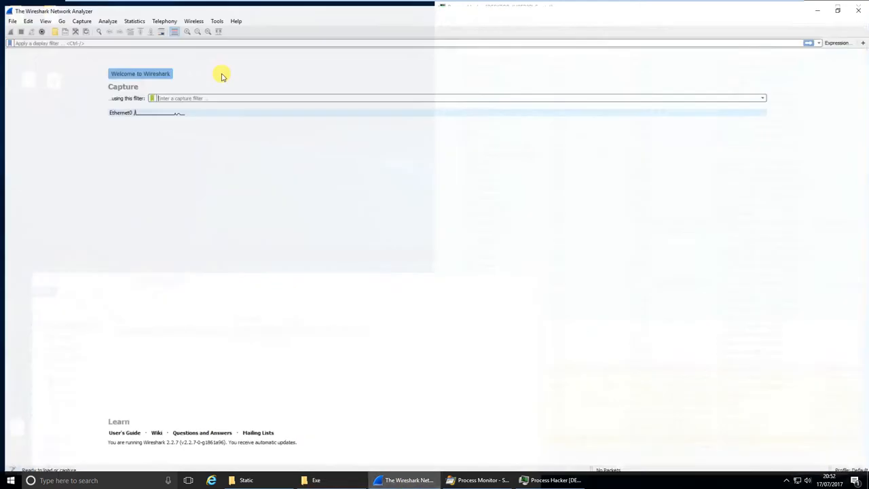
pyautogui.doubleClick(186, 111)
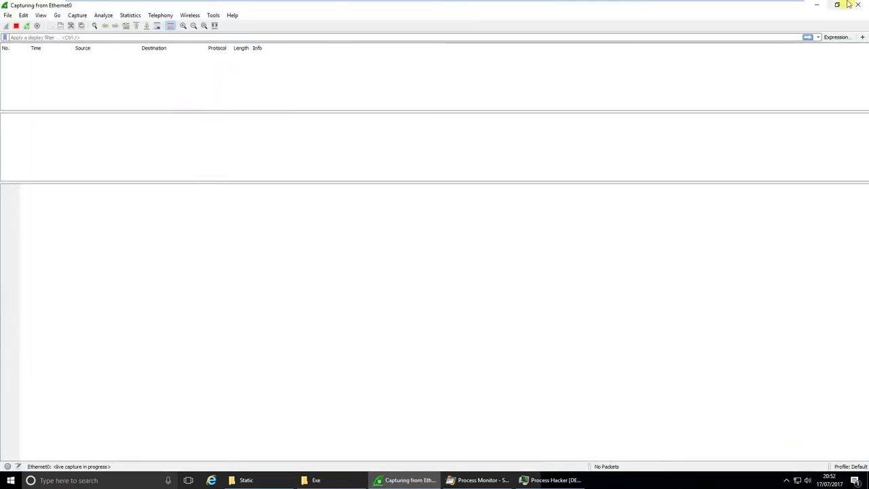
pyautogui.moveTo(733, 111); pyautogui.dragTo(740, 291)
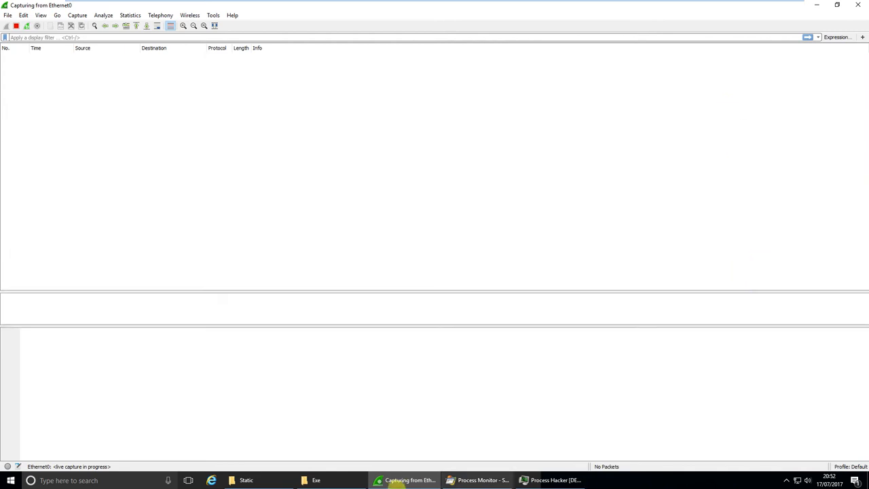
# Step: Check the process creation events in Process Monitor beside Process Hacker, and minimise both windows to return to the Exe folder
pyautogui.click(543, 482)
pyautogui.click(478, 480)
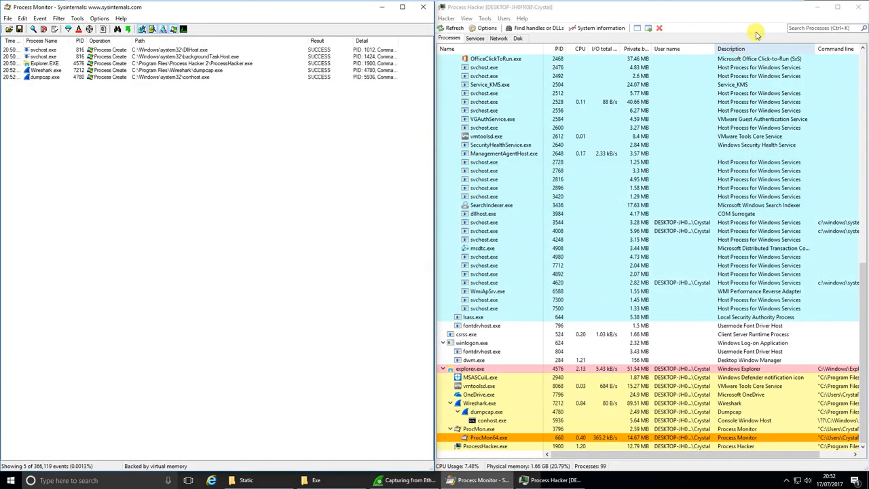
pyautogui.click(818, 6)
pyautogui.click(355, 7)
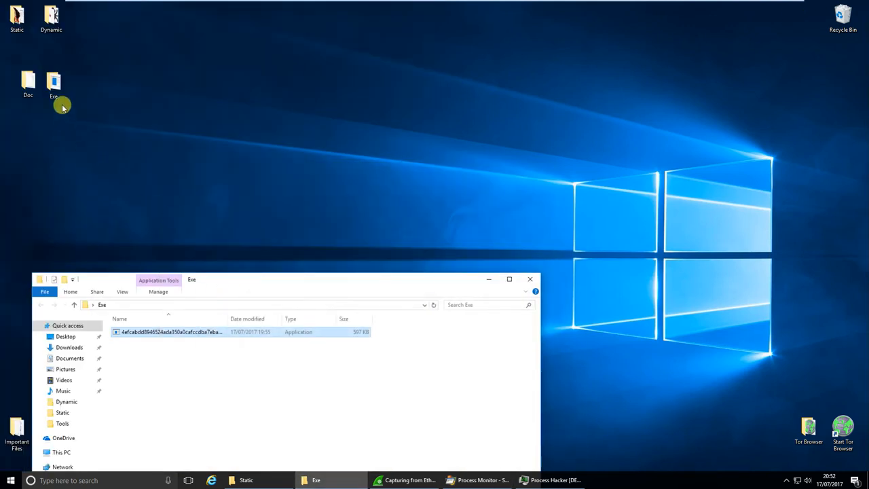
# Step: Close the Exe folder window and inspect the command line in the PING.EXE process properties in Process Hacker
pyautogui.click(530, 278)
pyautogui.click(478, 480)
pyautogui.scroll(-2, 678, 360)
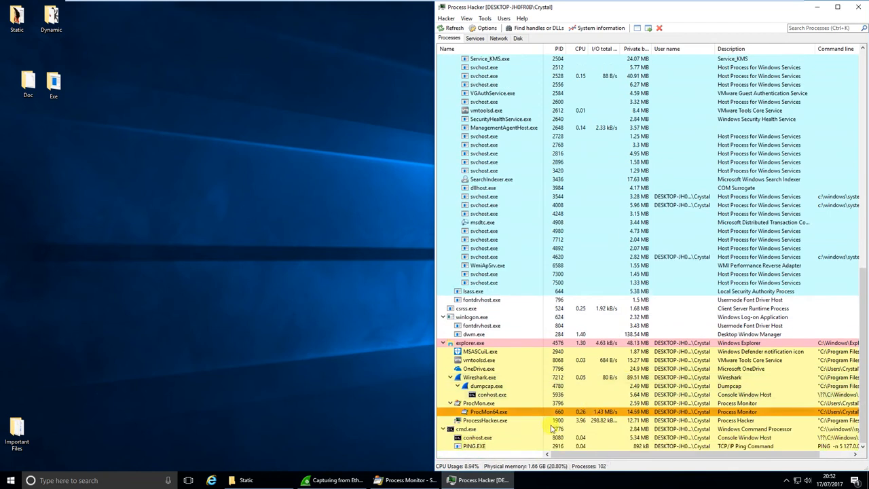
pyautogui.doubleClick(473, 446)
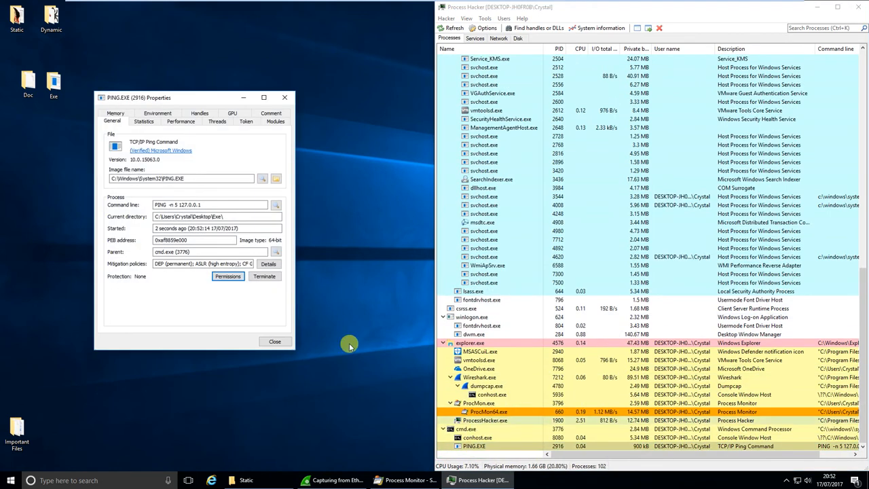
pyautogui.moveTo(211, 205); pyautogui.dragTo(156, 200)
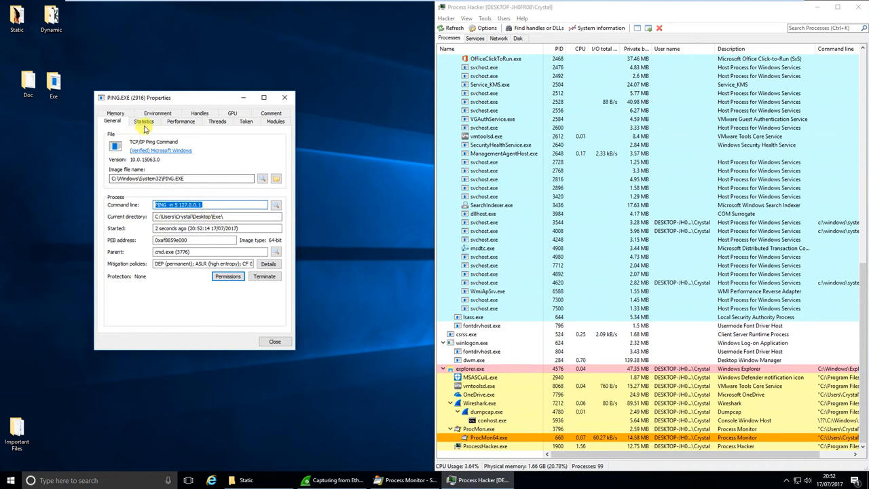
pyautogui.click(285, 100)
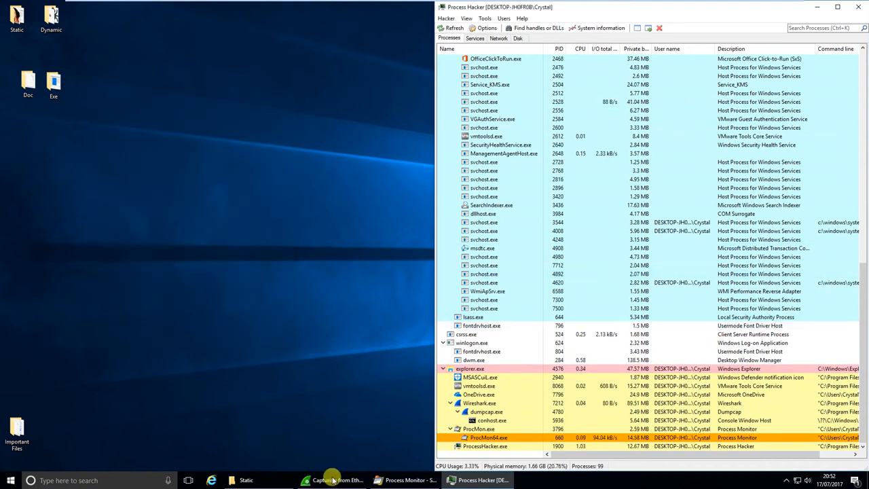
# Step: Review the cmd.exe and PING.EXE creation events in Process Monitor, and check the live Wireshark capture for network traffic
pyautogui.click(409, 480)
pyautogui.click(177, 99)
pyautogui.click(176, 104)
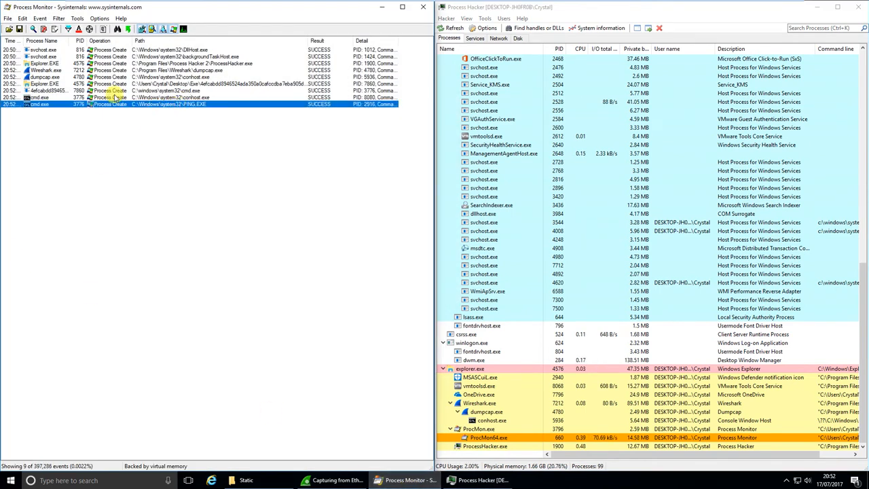
pyautogui.click(332, 480)
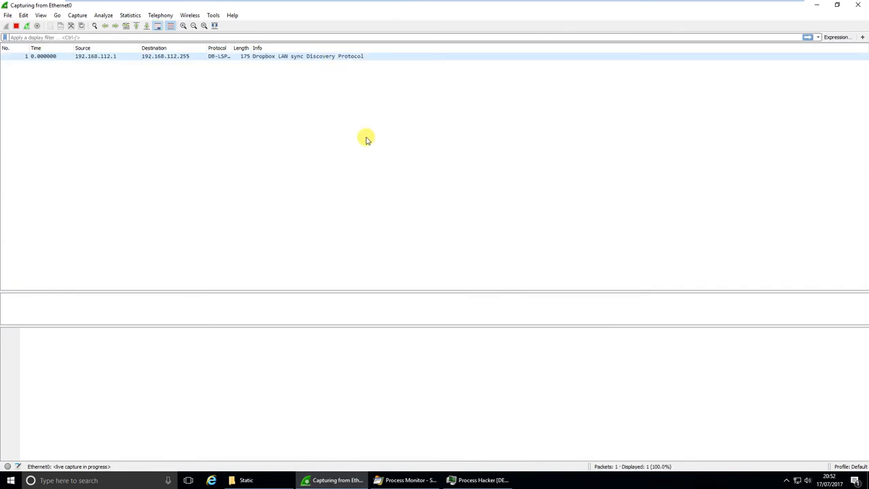
pyautogui.click(816, 6)
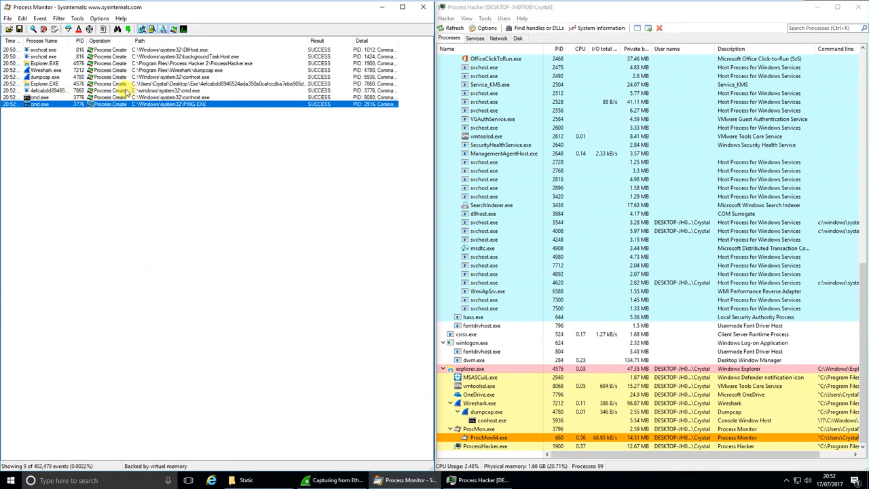
# Step: Filter the Process Monitor events to include only those created by the malware sample's own process
pyautogui.click(126, 91)
pyautogui.rightClick(38, 92)
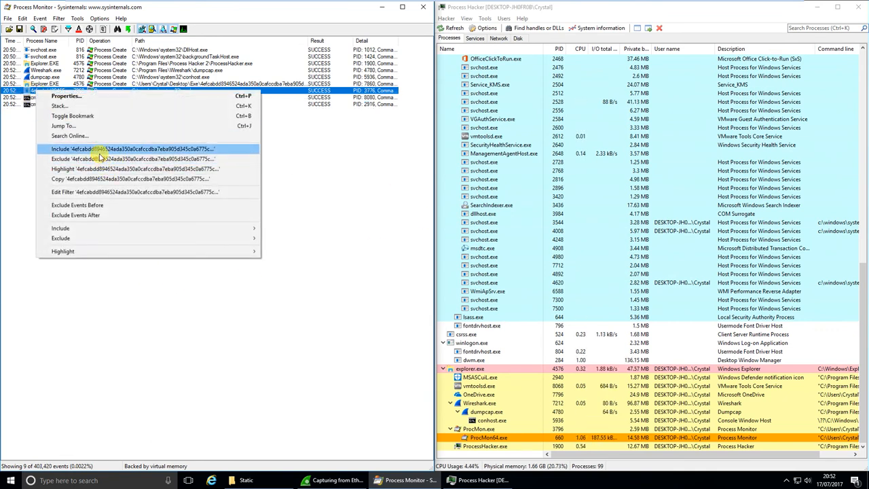
pyautogui.click(97, 148)
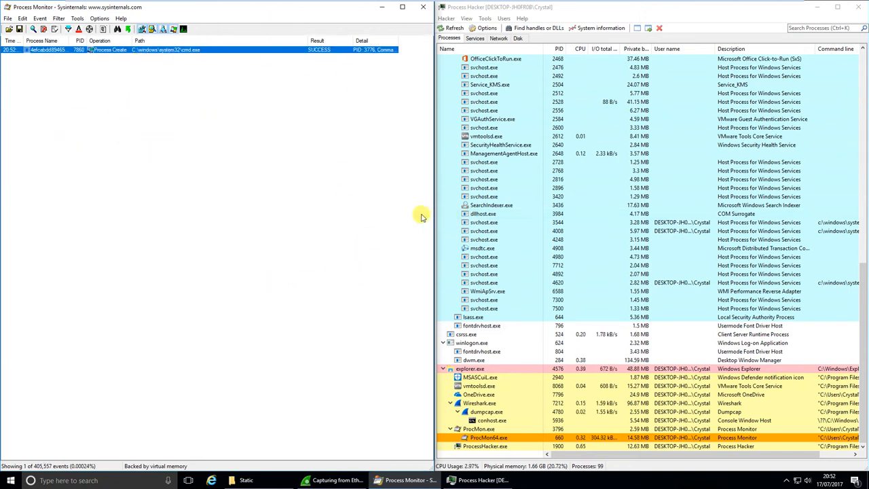
# Step: Close Process Monitor and Process Hacker, and after checking the captured packets stop and quit Wireshark without saving
pyautogui.click(424, 9)
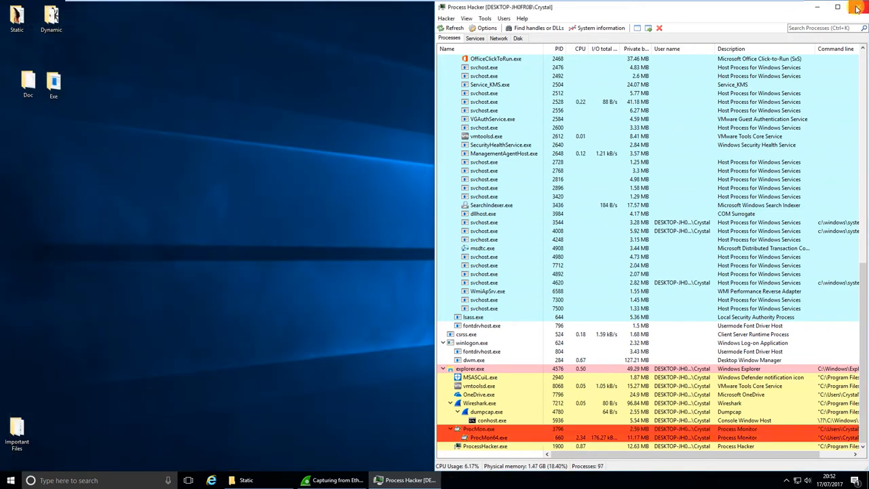
pyautogui.click(856, 8)
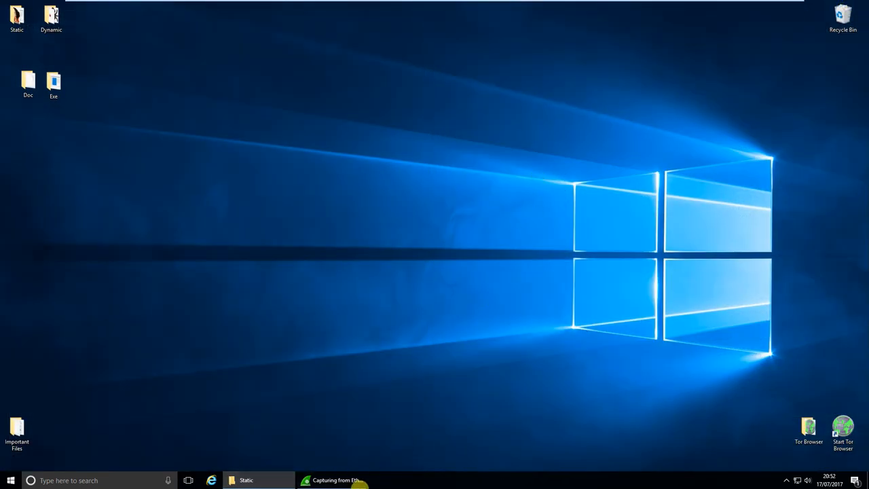
pyautogui.click(322, 481)
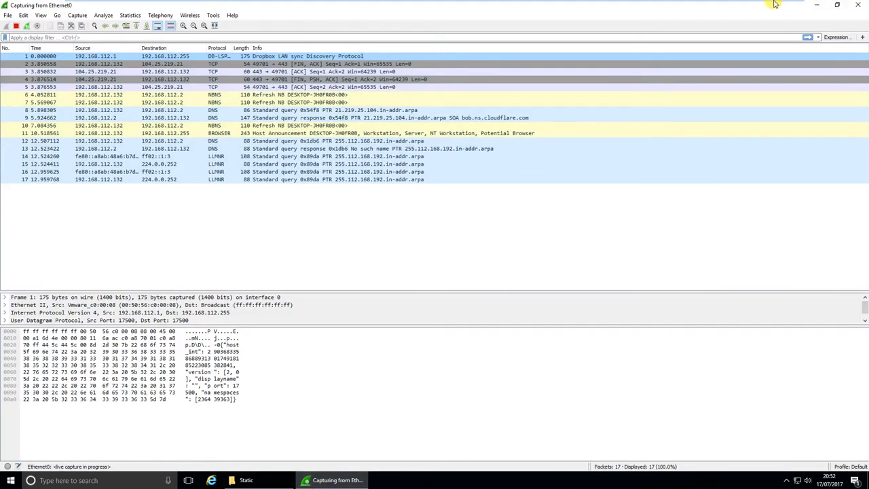
pyautogui.click(344, 150)
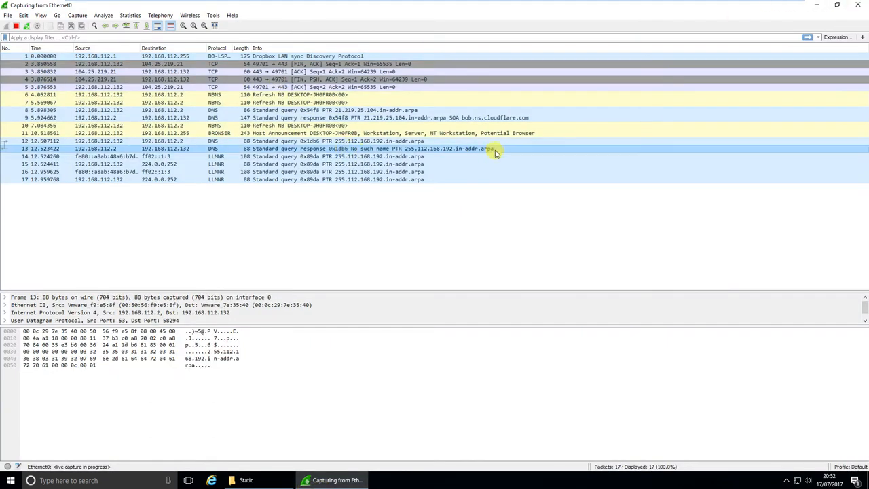
pyautogui.click(858, 8)
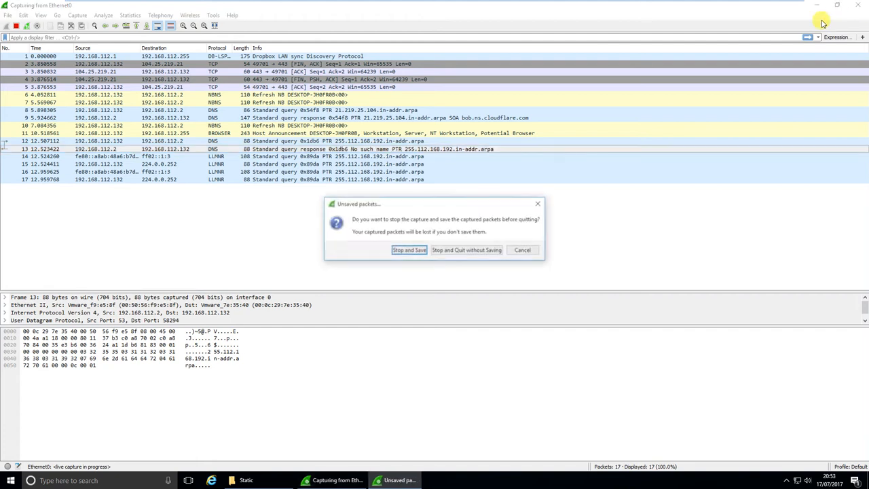
pyautogui.click(467, 255)
# Step: Run de4dot-x64 from the Static folder on the executable in the Exe folder to produce a cleaned copy, and exit its console
pyautogui.click(277, 481)
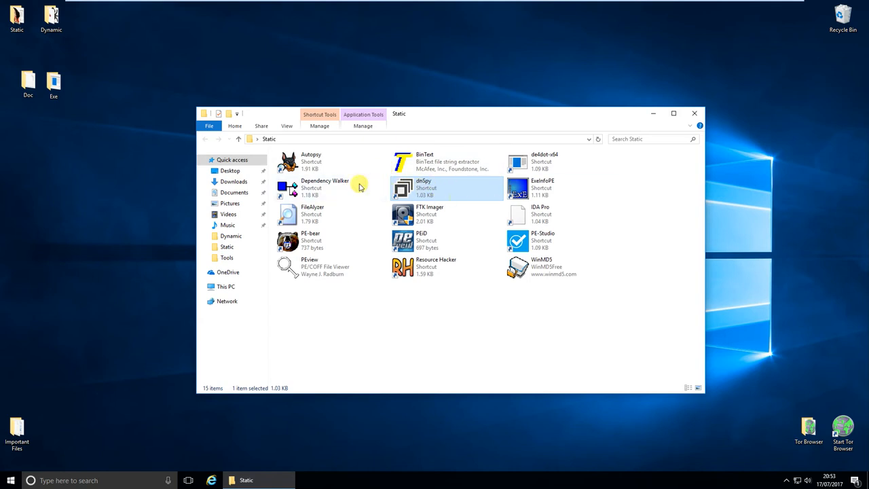
pyautogui.click(495, 316)
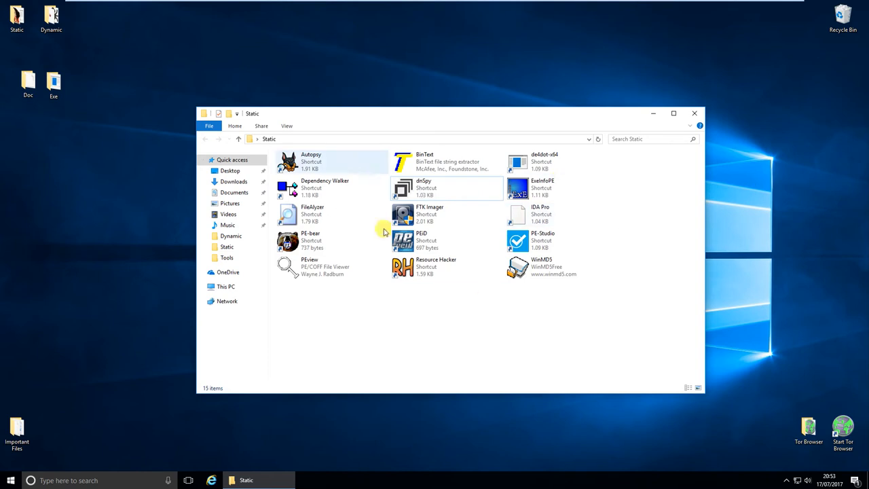
pyautogui.click(537, 162)
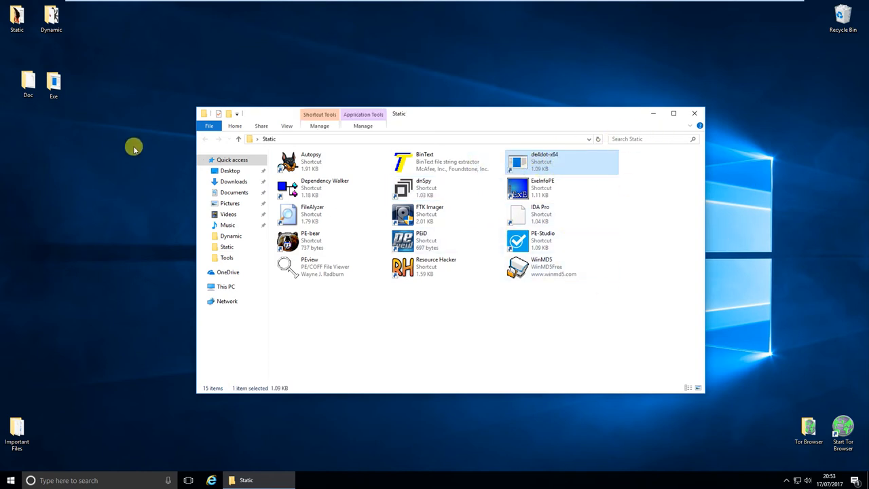
pyautogui.click(57, 87)
pyautogui.doubleClick(57, 86)
pyautogui.moveTo(166, 241); pyautogui.dragTo(529, 163)
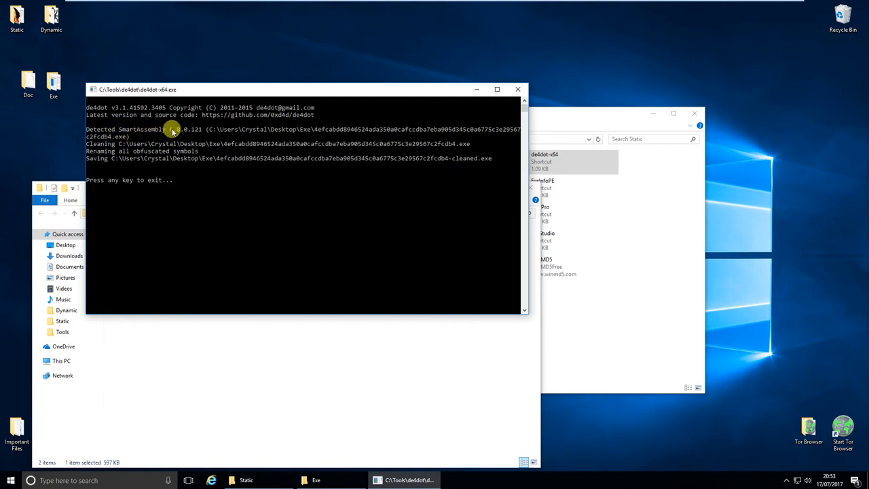
pyautogui.click(254, 193)
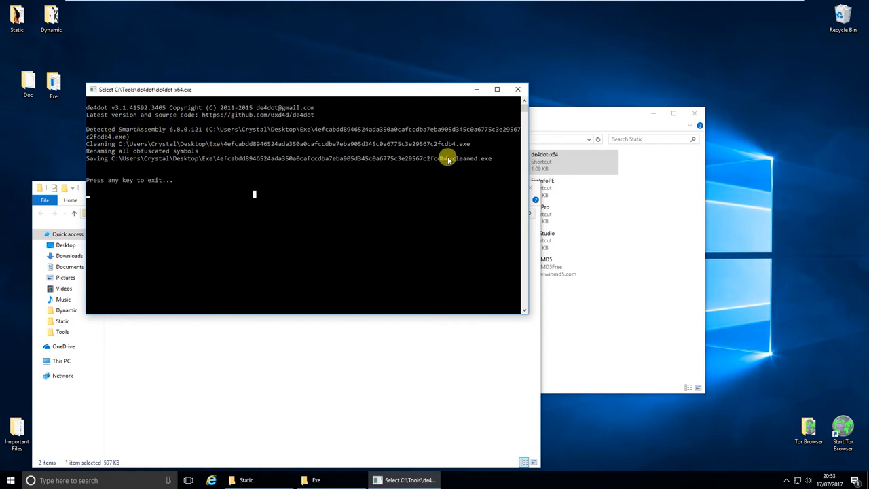
pyautogui.press('Return')
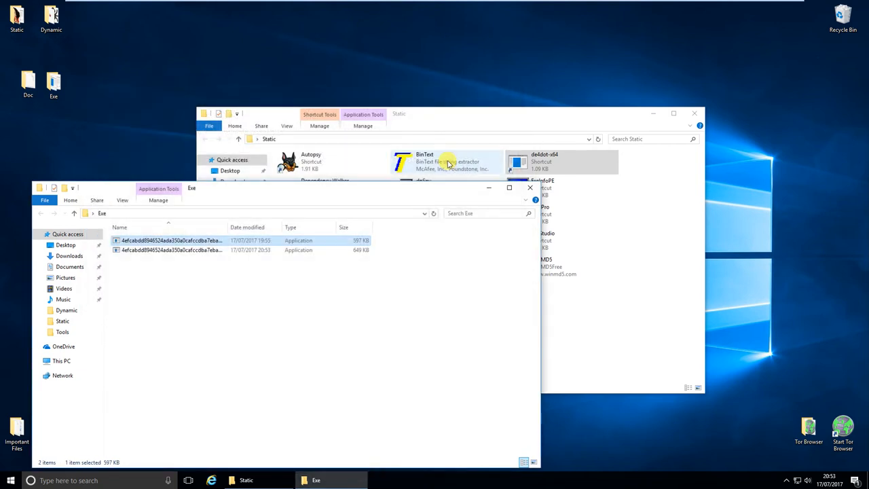
# Step: Minimise the open folders, reopen the Exe folder from the desktop and widen its Name column to fit the full file names
pyautogui.click(487, 187)
pyautogui.click(653, 113)
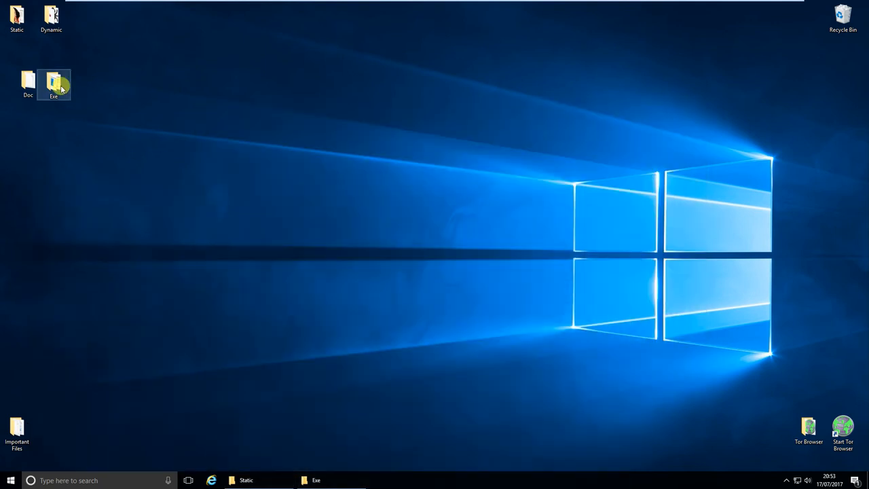
pyautogui.doubleClick(54, 83)
pyautogui.moveTo(294, 196); pyautogui.dragTo(430, 113)
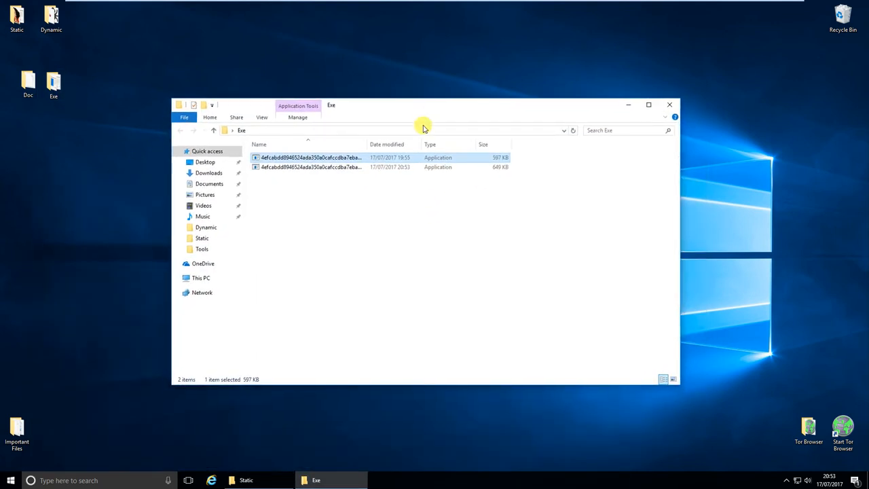
pyautogui.moveTo(367, 144); pyautogui.dragTo(536, 149)
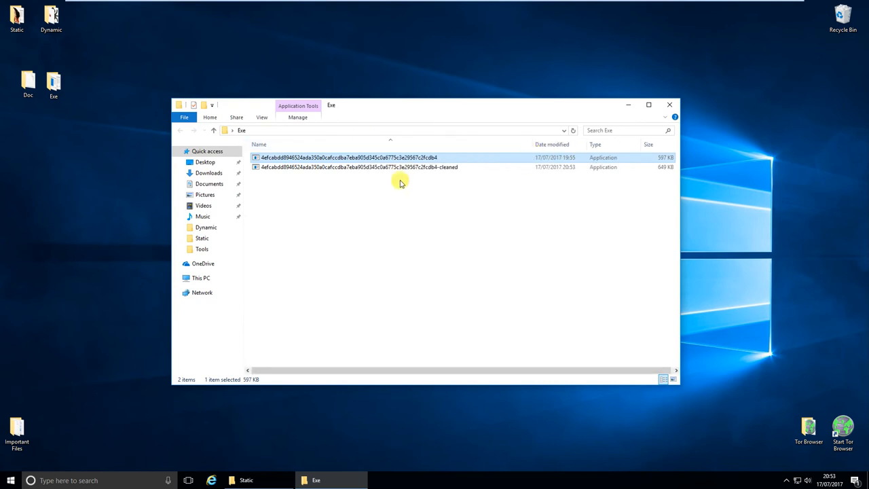
pyautogui.rightClick(397, 169)
pyautogui.click(352, 202)
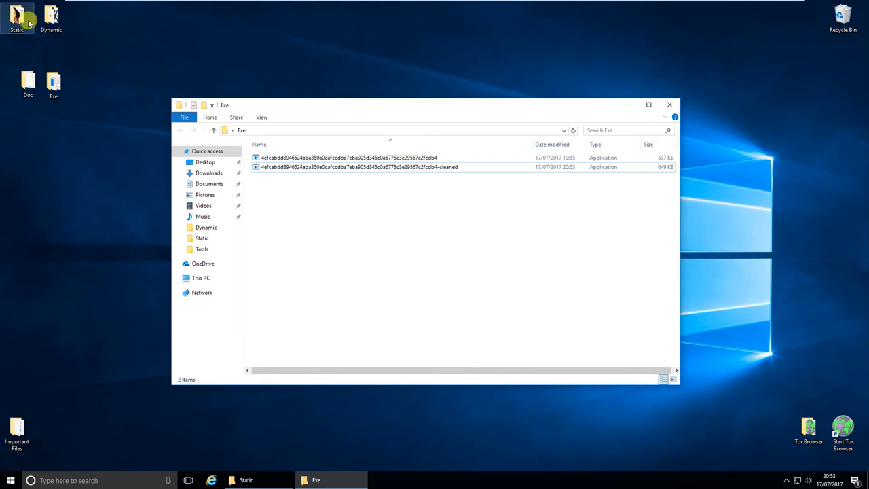
# Step: Open the cleaned executable in dnSpy using its shortcut in the Static folder, and minimise both folder windows
pyautogui.click(247, 480)
pyautogui.moveTo(439, 113); pyautogui.dragTo(397, 225)
pyautogui.moveTo(398, 167); pyautogui.dragTo(382, 301)
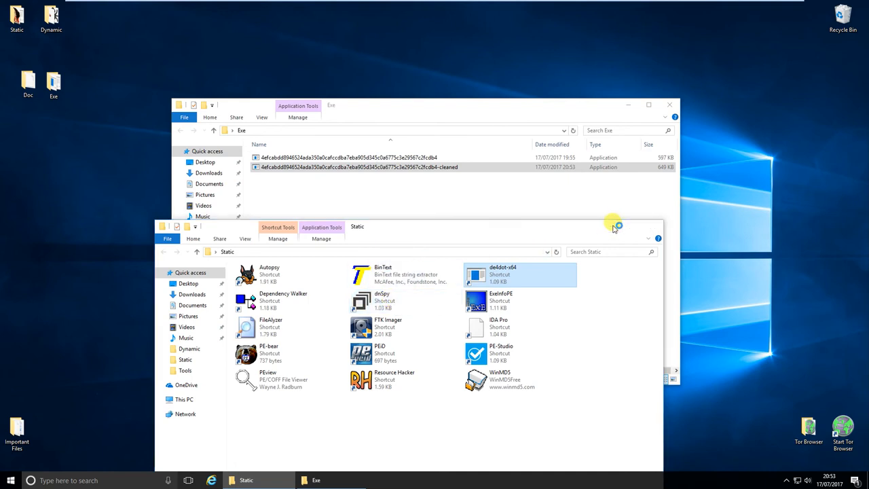
pyautogui.click(611, 226)
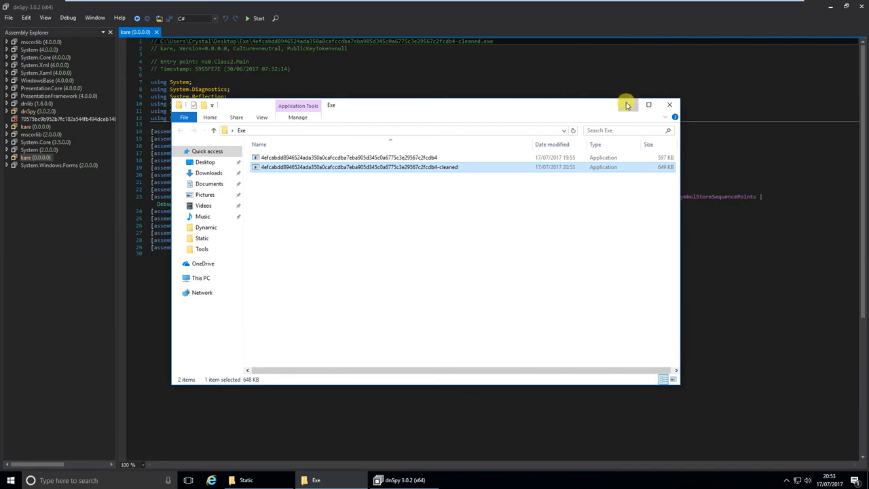
pyautogui.click(628, 104)
# Step: Expand the cleaned kare assembly down to the karo namespace in kare.exe and open the Form1 class code
pyautogui.click(7, 158)
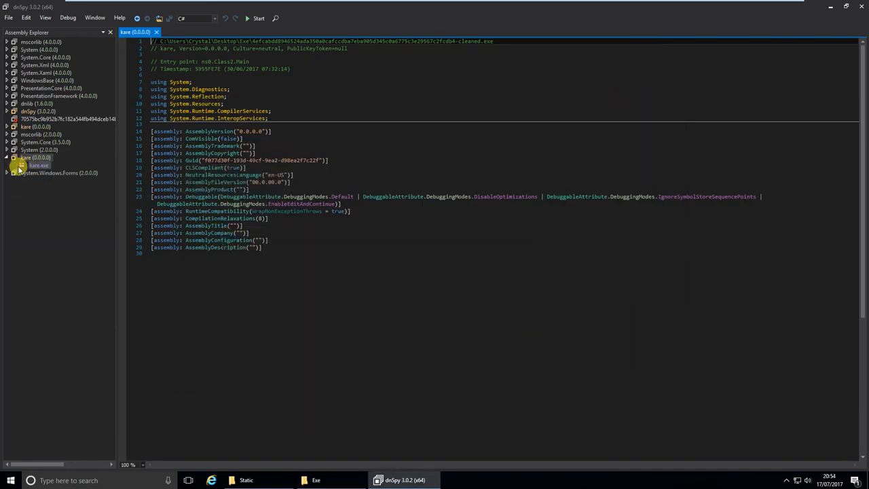
pyautogui.doubleClick(33, 166)
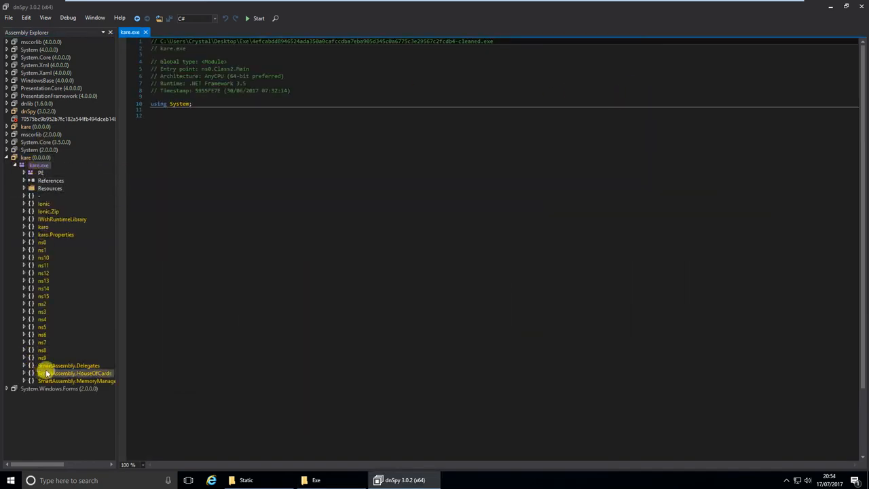
pyautogui.doubleClick(44, 228)
pyautogui.doubleClick(59, 234)
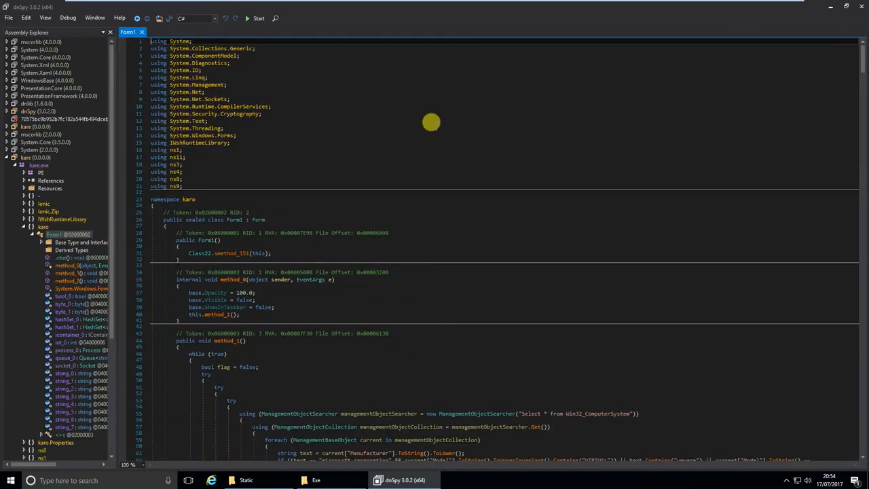
# Step: Examine the computer manufacturer and model checks in the method_1 code of Form1, including the "vmware" comparison
pyautogui.scroll(-4, 463, 123)
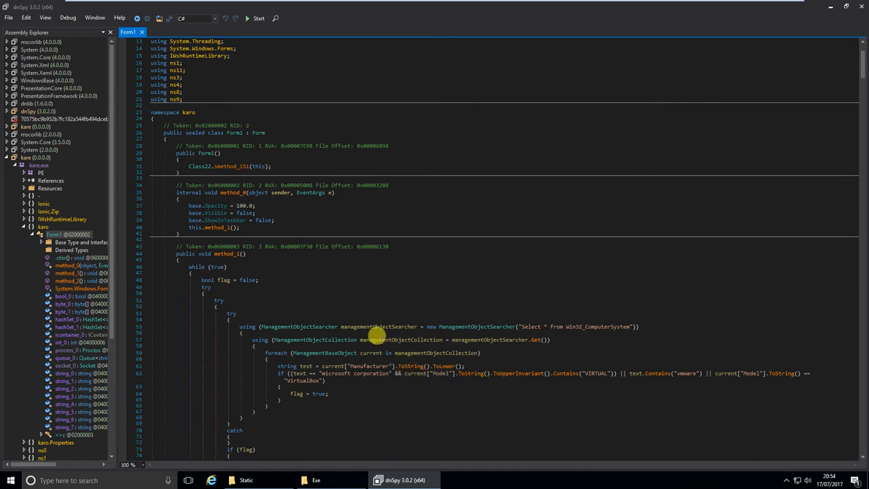
pyautogui.scroll(-1, 369, 335)
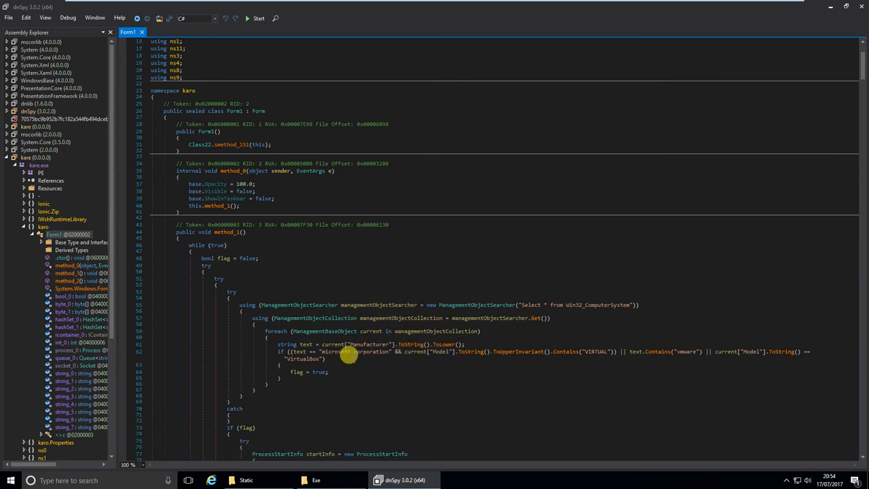
pyautogui.moveTo(285, 347); pyautogui.dragTo(387, 362)
pyautogui.click(403, 366)
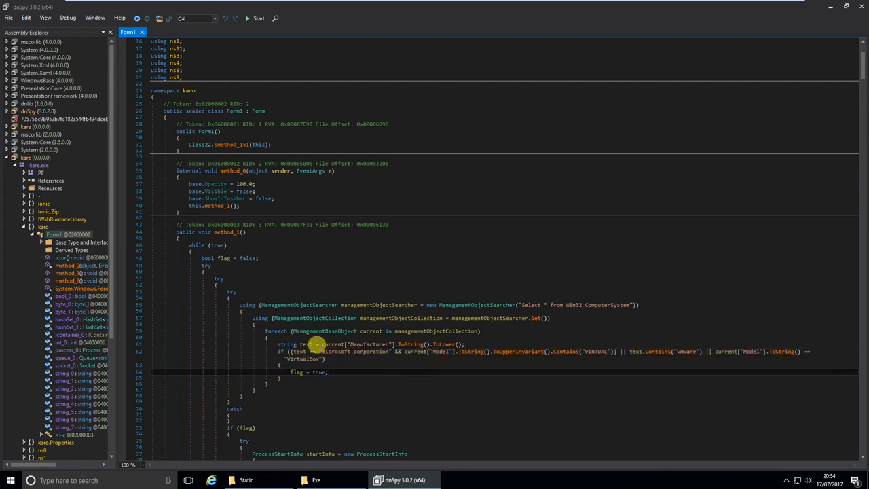
pyautogui.moveTo(320, 350); pyautogui.dragTo(450, 351)
pyautogui.click(678, 350)
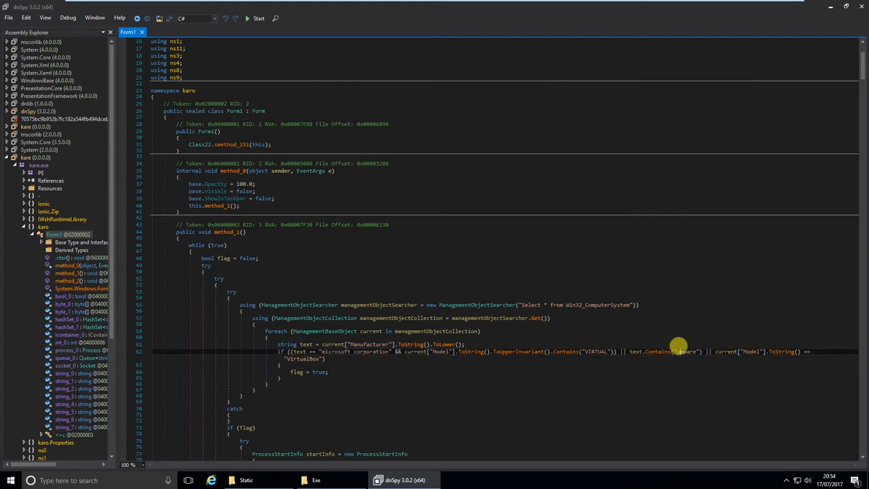
pyautogui.doubleClick(678, 351)
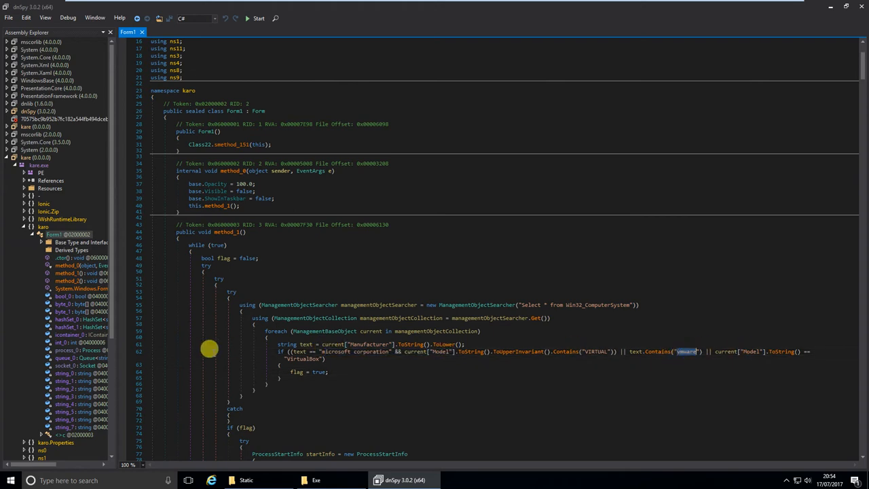
pyautogui.scroll(-3, 299, 356)
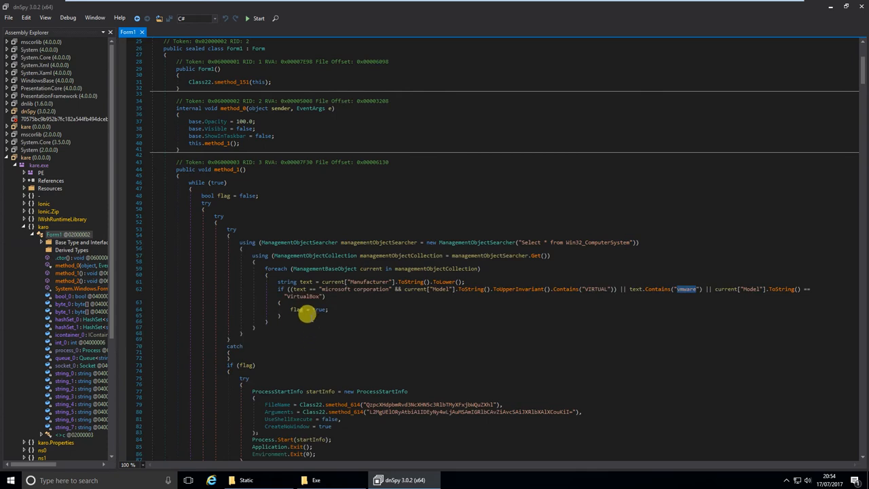
# Step: Switch to Internet Explorer and open the base64decode.org website for decoding the strings found in method_1
pyautogui.doubleClick(316, 308)
pyautogui.scroll(-5, 363, 346)
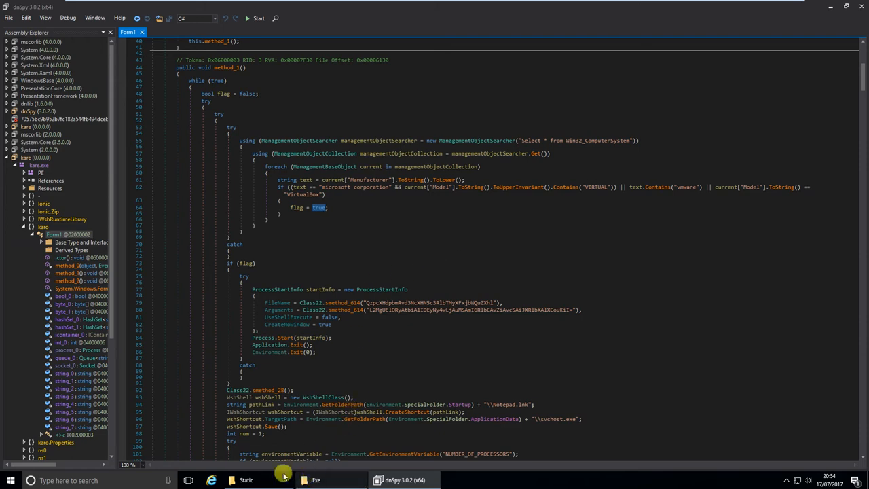
pyautogui.click(211, 480)
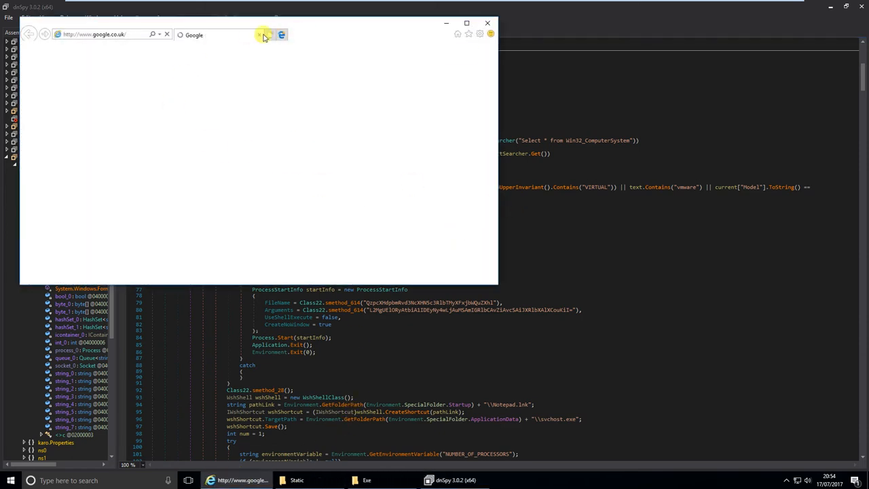
pyautogui.click(108, 35)
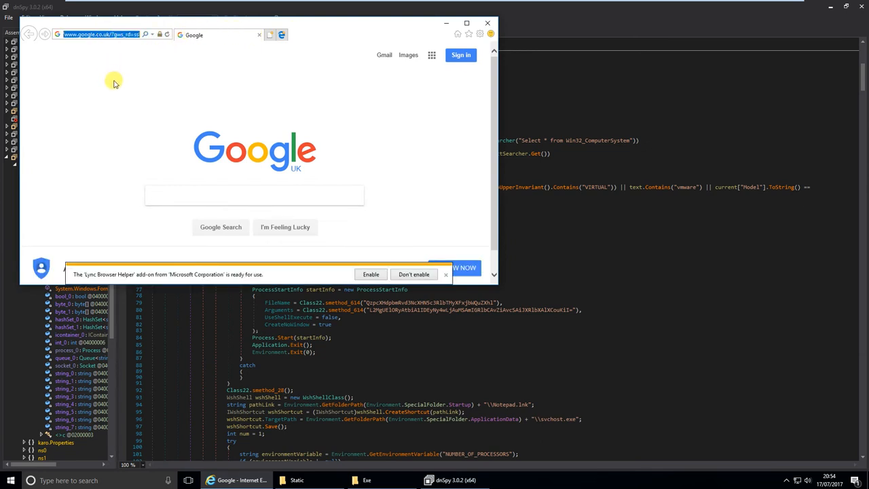
pyautogui.write('base')
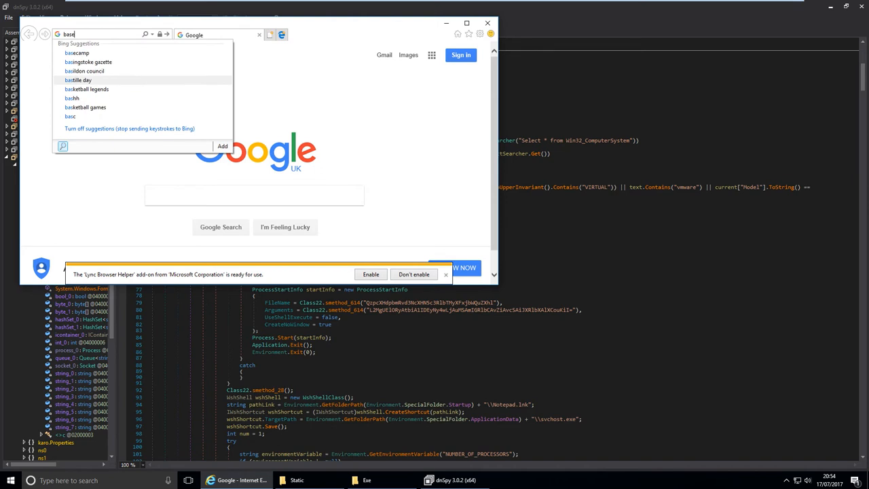
pyautogui.write('54decode.org')
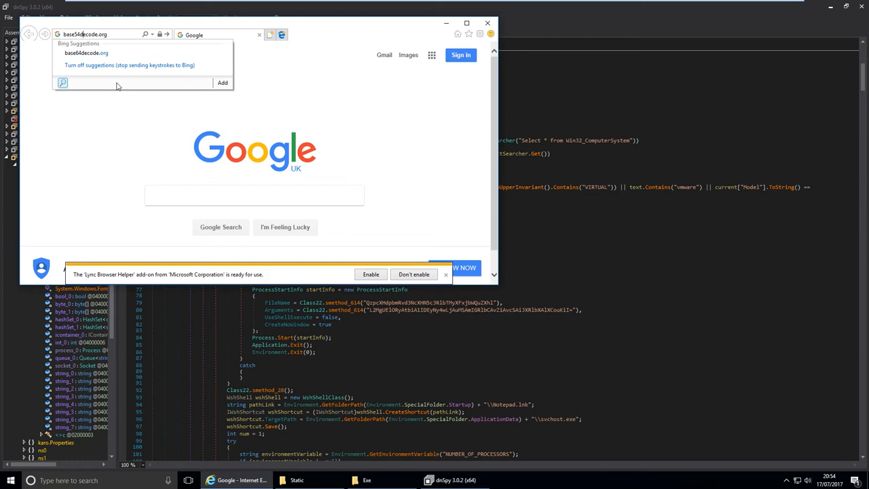
pyautogui.press('Return')
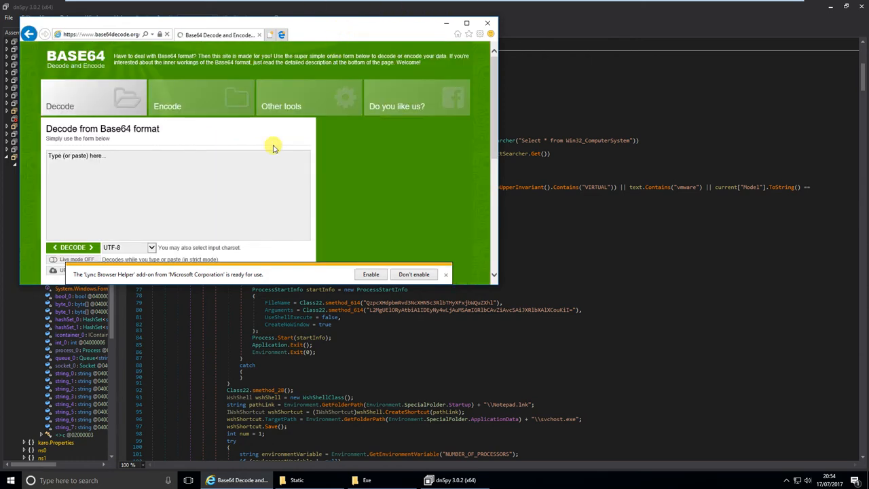
# Step: Copy the encoded Arguments string from the ProcessStartInfo block in dnSpy and decode it as UTF-8 on the Base64 website
pyautogui.moveTo(568, 306); pyautogui.dragTo(358, 307)
pyautogui.hotkey('ctrl', 'c')
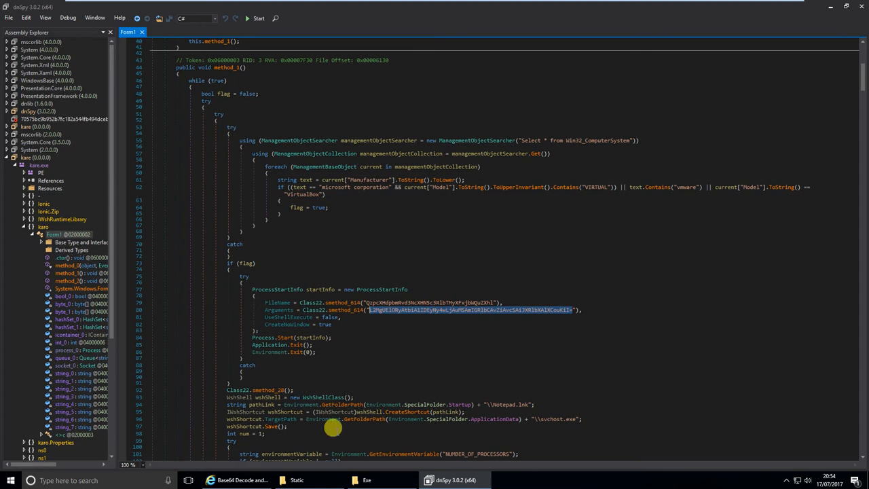
pyautogui.click(228, 480)
pyautogui.click(156, 193)
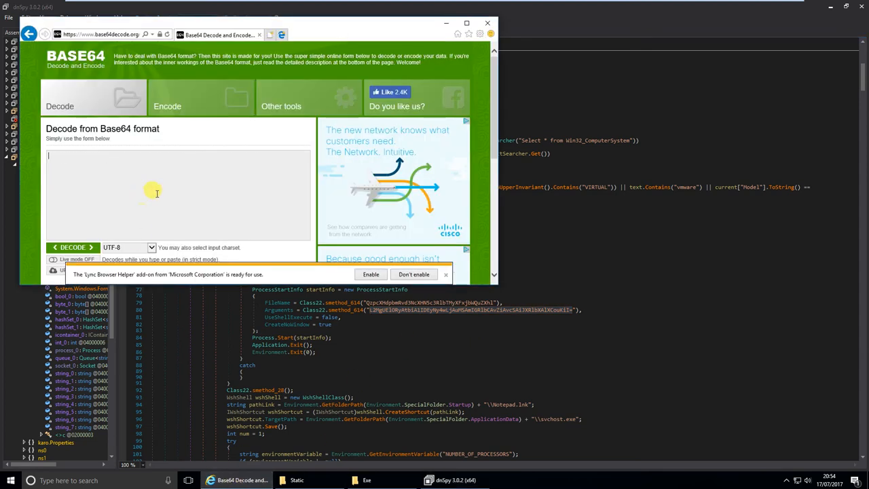
pyautogui.hotkey('ctrl', 'v')
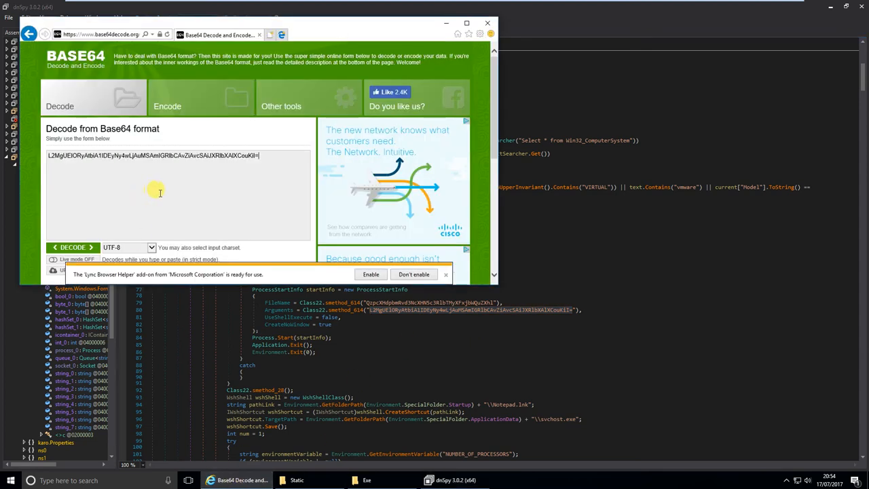
pyautogui.click(64, 250)
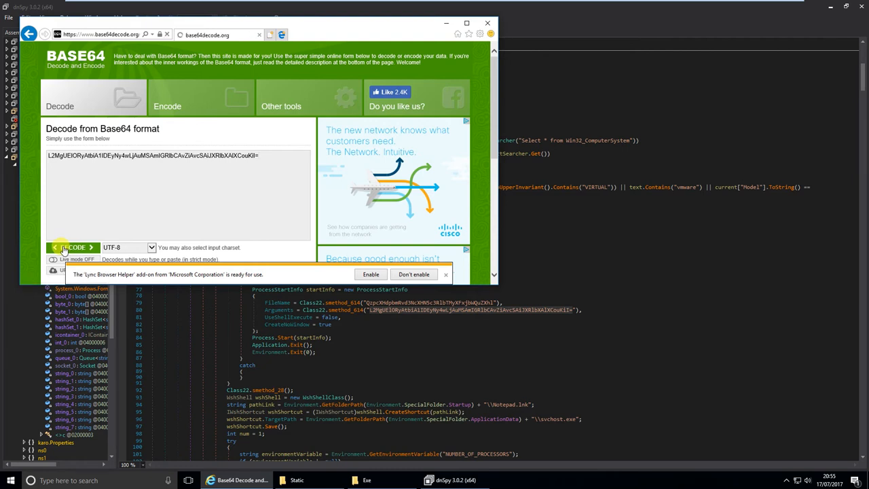
pyautogui.scroll(-3, 116, 194)
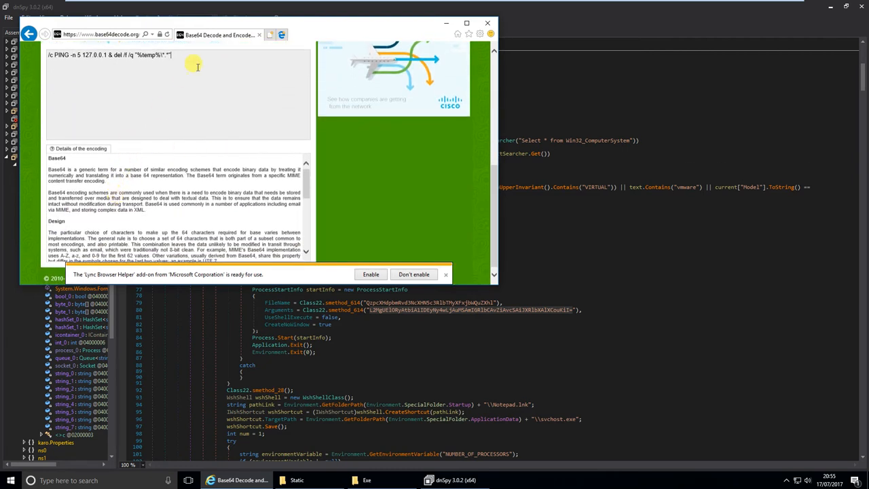
# Step: Move the browser window clear of the encoded strings in dnSpy and examine the decoded Arguments text
pyautogui.moveTo(197, 66); pyautogui.dragTo(35, 55)
pyautogui.click(110, 63)
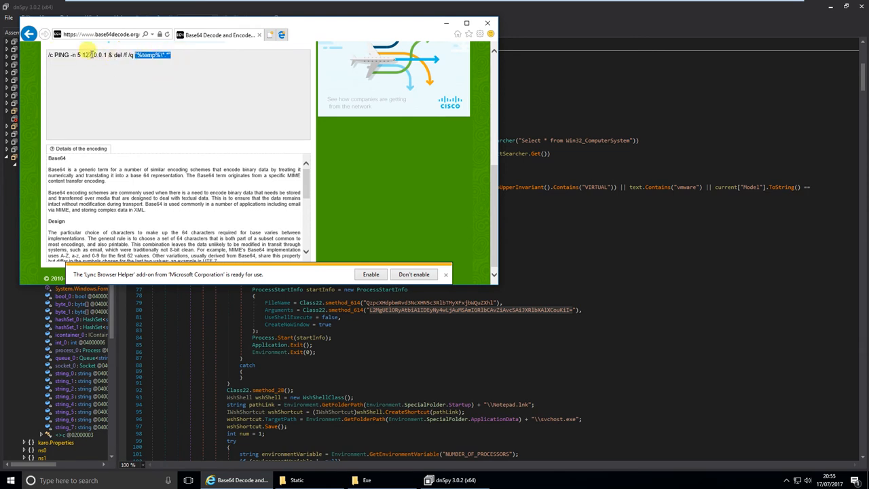
pyautogui.moveTo(133, 54); pyautogui.dragTo(44, 54)
pyautogui.moveTo(281, 26); pyautogui.dragTo(657, 24)
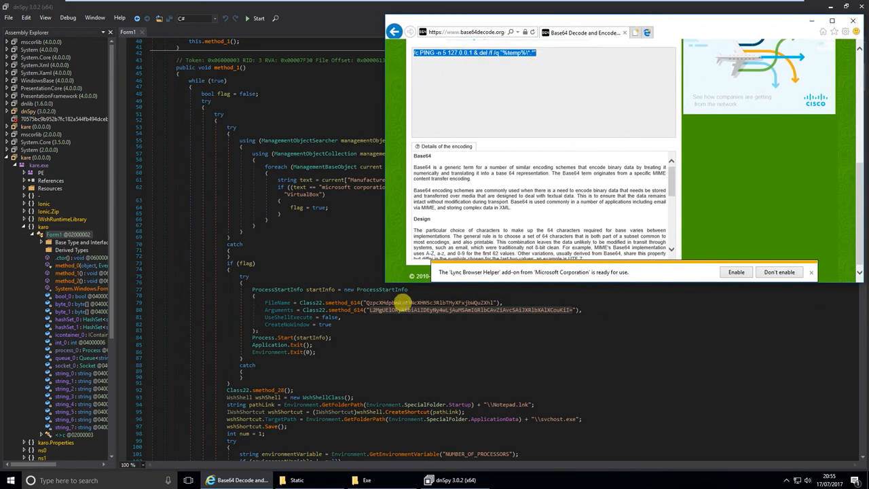
pyautogui.moveTo(473, 52)
pyautogui.mouseDown()
pyautogui.moveTo(512, 52)
pyautogui.moveTo(458, 53)
pyautogui.mouseUp()
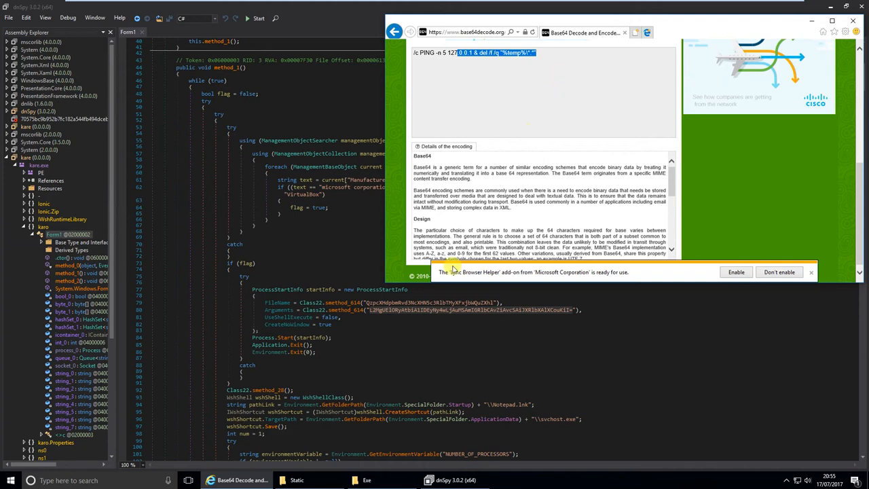
# Step: Copy the encoded FileName string in dnSpy and review the VirtualBox and vmware checks, the flag condition and the startInfo strings
pyautogui.doubleClick(435, 299)
pyautogui.hotkey('ctrl', 'c')
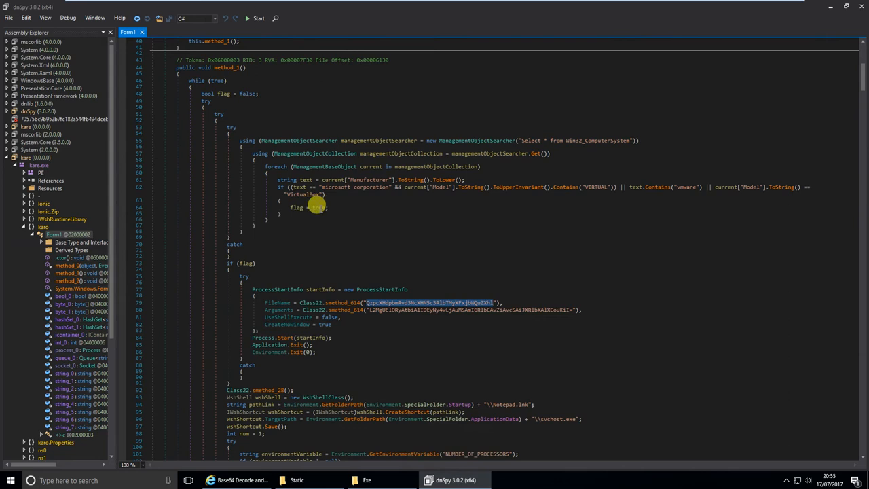
pyautogui.click(296, 187)
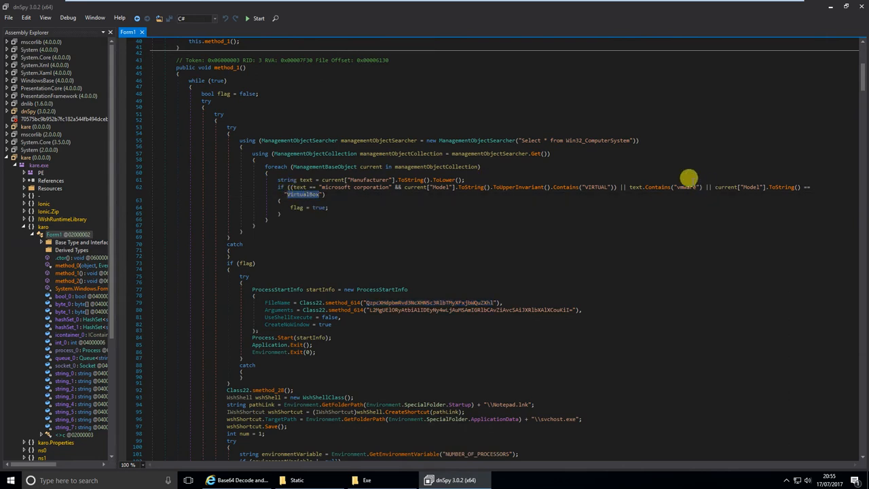
pyautogui.click(686, 180)
pyautogui.moveTo(313, 207); pyautogui.dragTo(326, 208)
pyautogui.moveTo(240, 263); pyautogui.dragTo(256, 265)
pyautogui.click(361, 310)
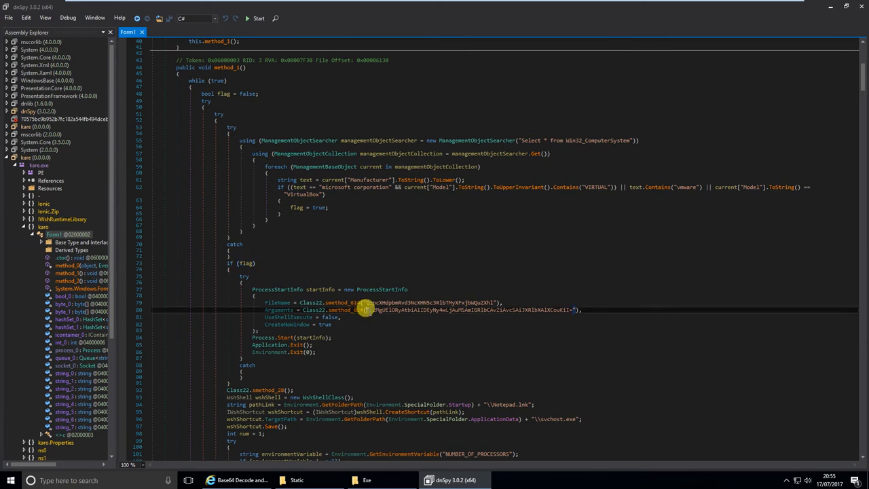
pyautogui.click(383, 300)
pyautogui.moveTo(385, 301); pyautogui.dragTo(409, 301)
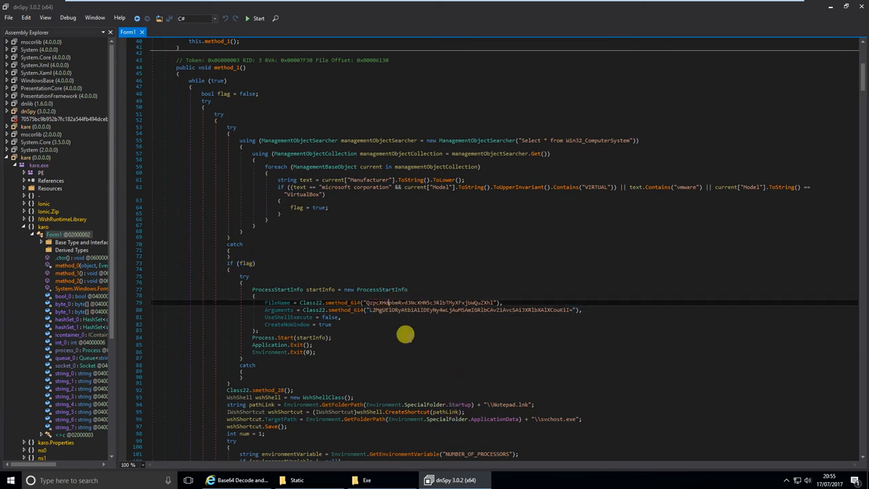
# Step: Return to the Base64 website's decode form, replace its input with the copied FileName string and decode it
pyautogui.click(257, 480)
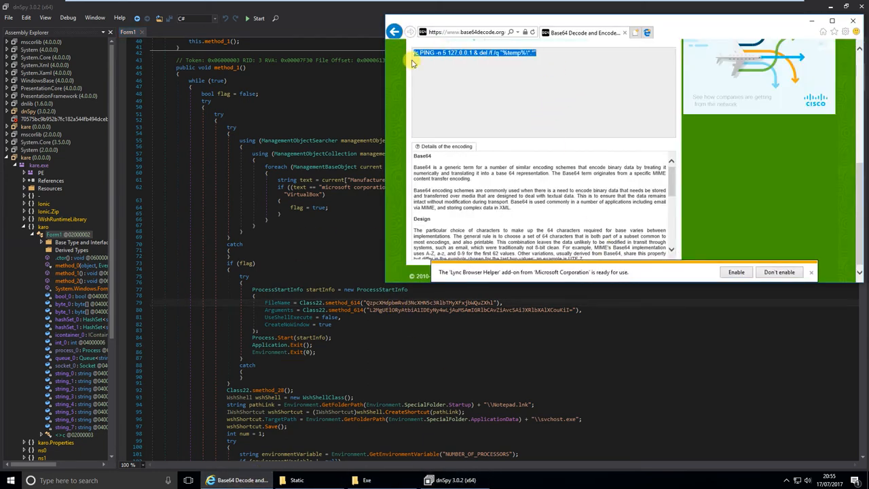
pyautogui.click(394, 31)
pyautogui.hotkey('ctrl', 'a')
pyautogui.hotkey('ctrl', 'v')
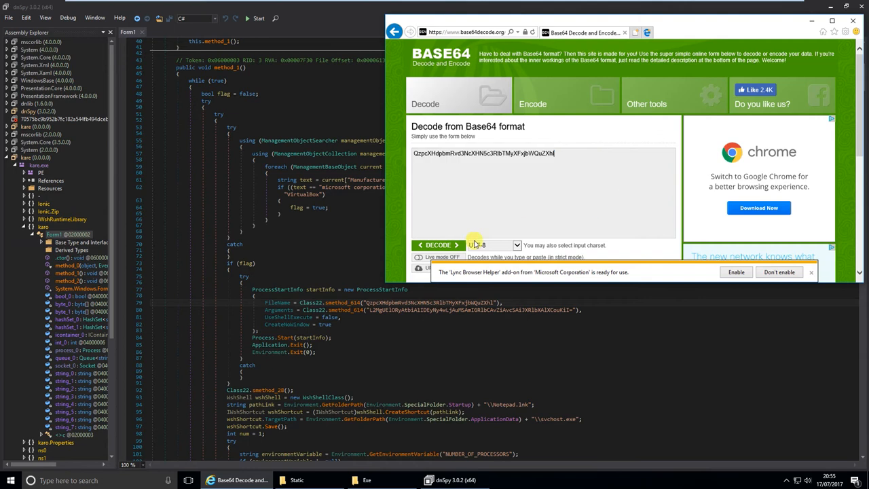
pyautogui.click(439, 245)
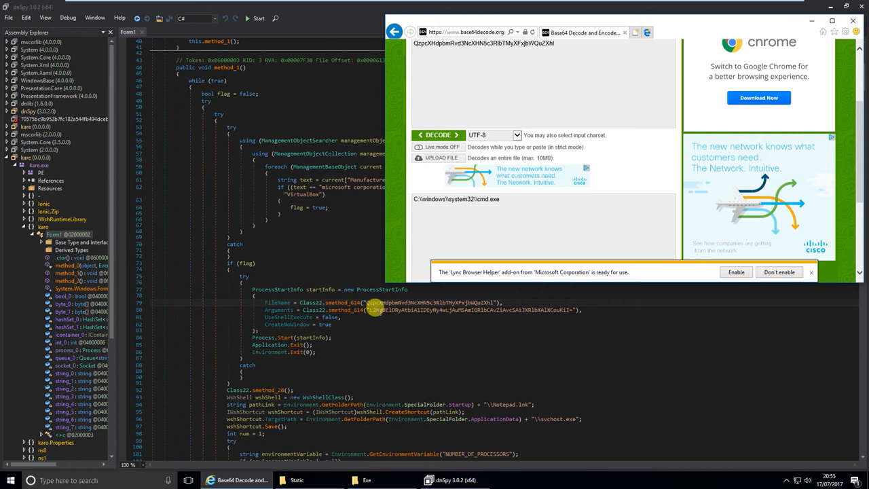
# Step: Look up the definition of the Arguments property in ProcessStartInfo in dnSpy and go back to the Form1 code
pyautogui.moveTo(366, 310); pyautogui.dragTo(519, 310)
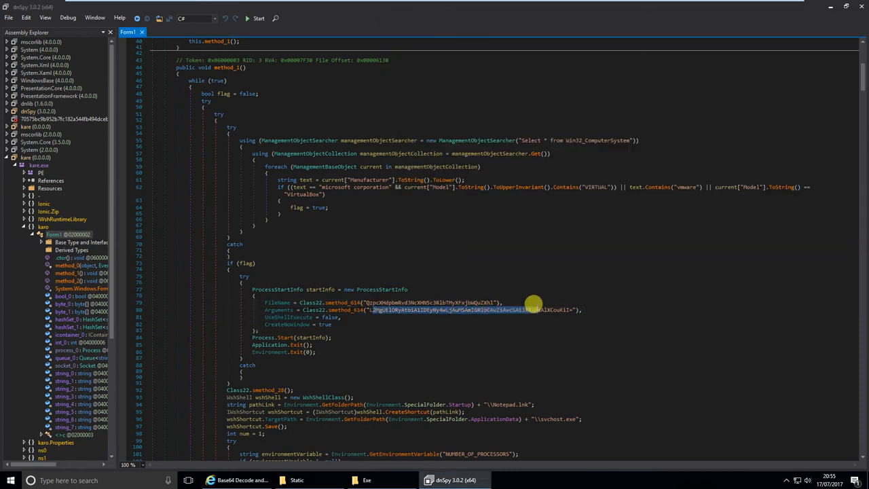
pyautogui.click(266, 311)
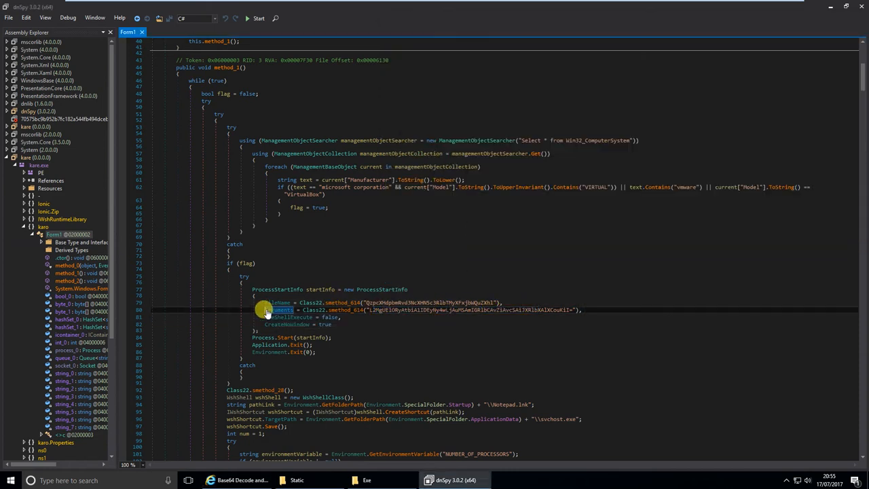
pyautogui.press('F12')
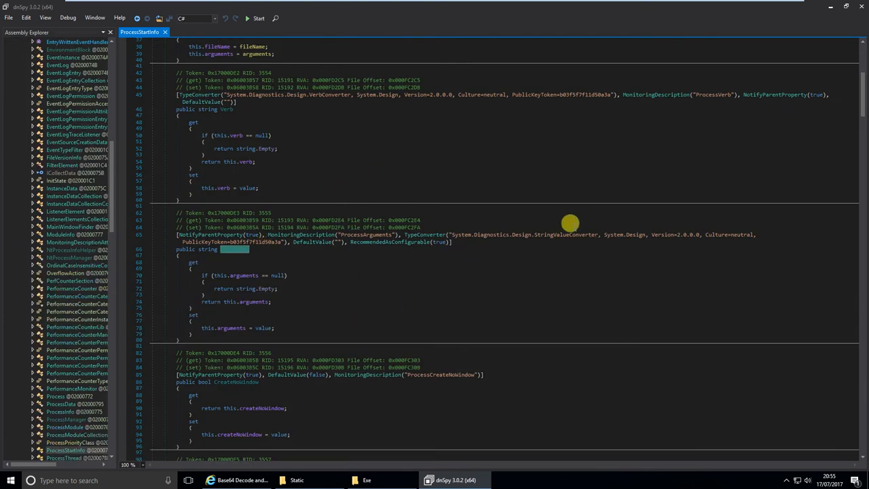
pyautogui.scroll(15, 68, 194)
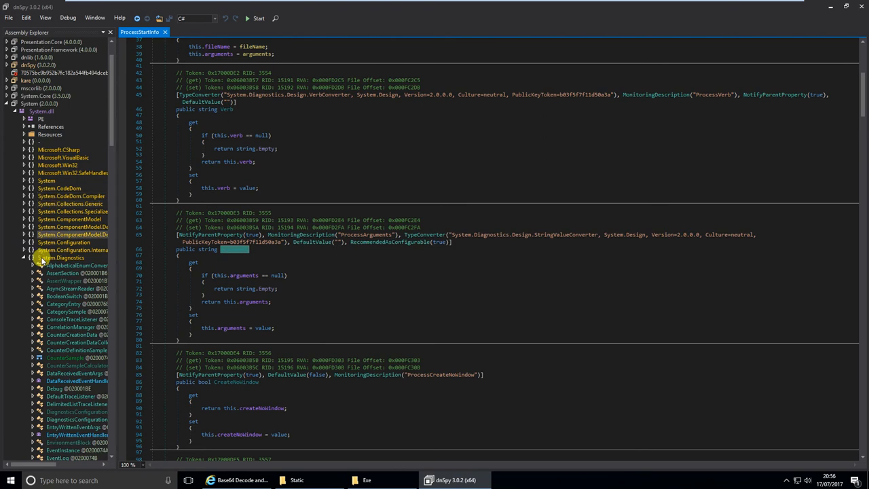
pyautogui.doubleClick(27, 258)
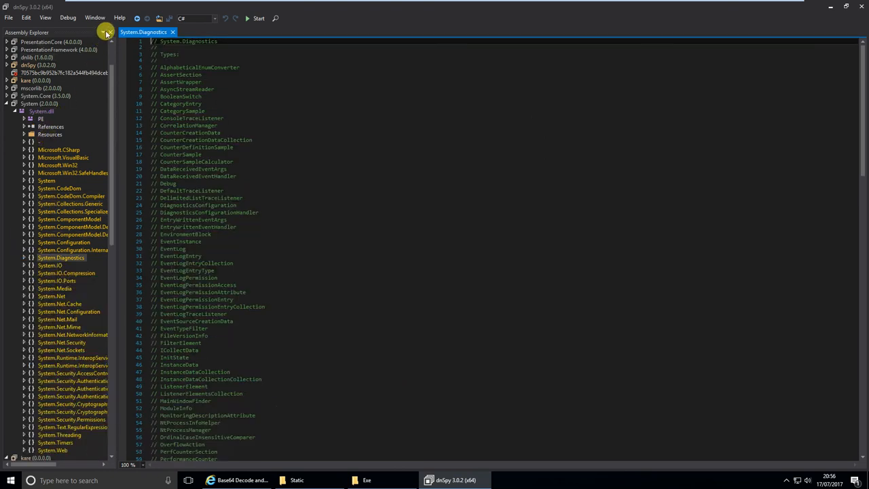
pyautogui.click(137, 19)
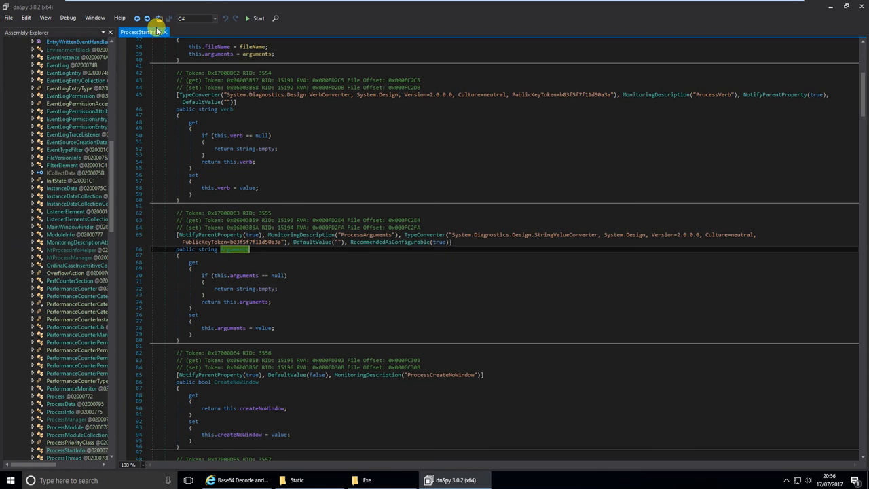
pyautogui.click(136, 19)
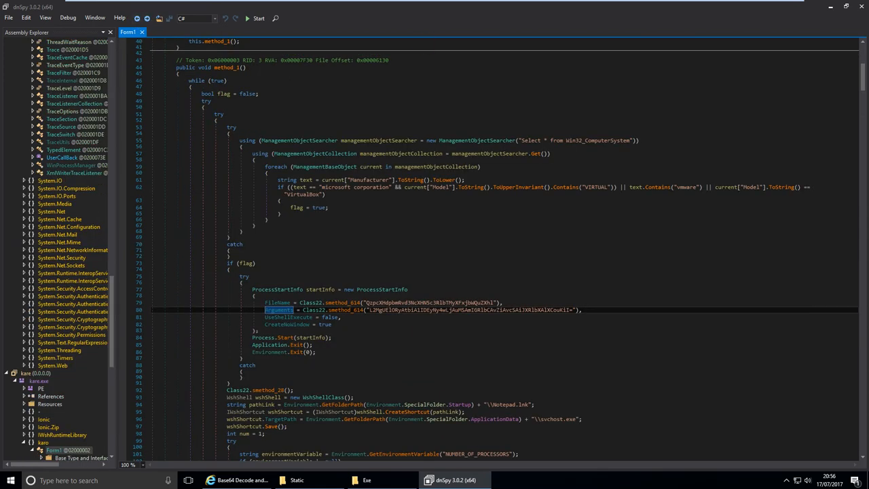
# Step: Examine how method_1 sets the flag in the virtual machine check and starts the process before exiting
pyautogui.click(662, 243)
pyautogui.scroll(-2, 568, 232)
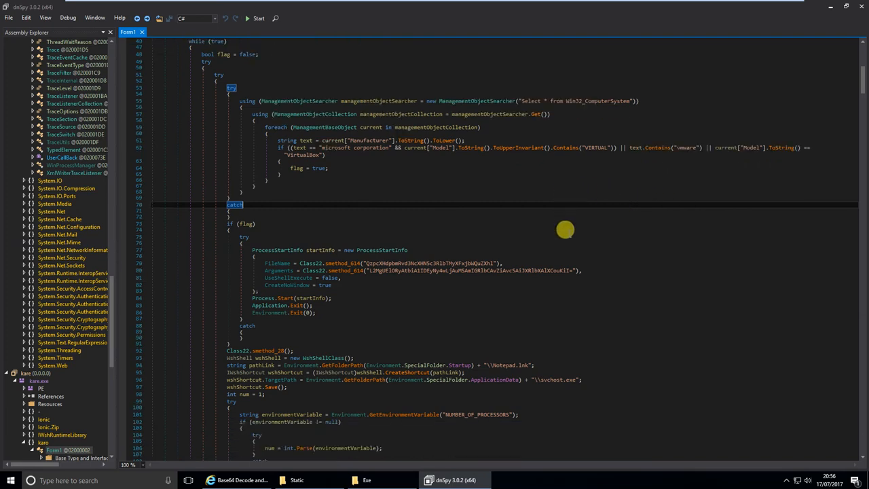
pyautogui.scroll(-2, 631, 232)
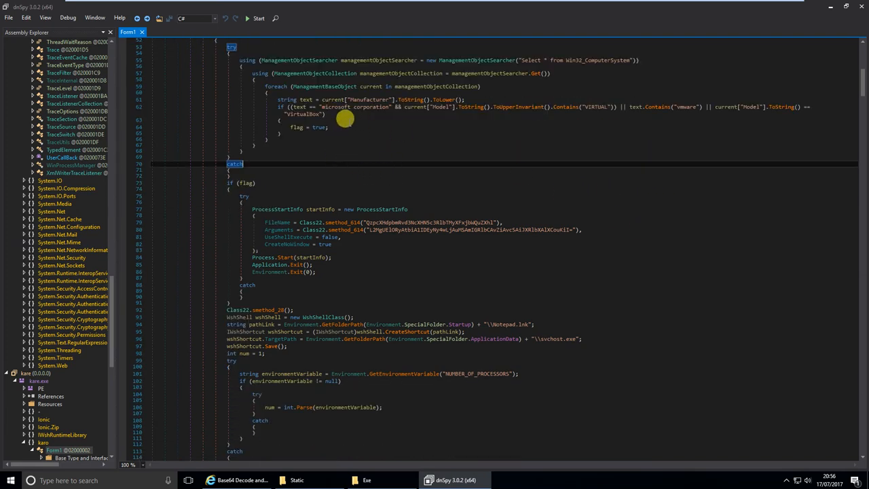
pyautogui.click(318, 127)
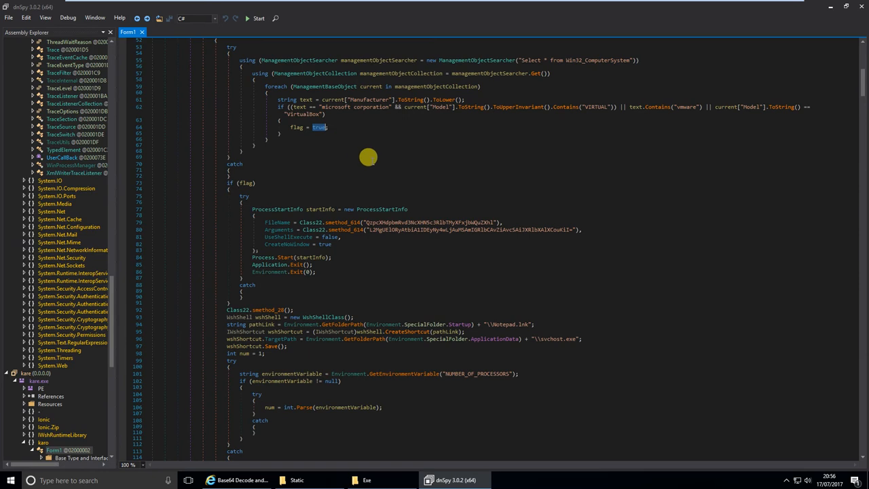
pyautogui.scroll(4, 369, 156)
pyautogui.scroll(6, 369, 162)
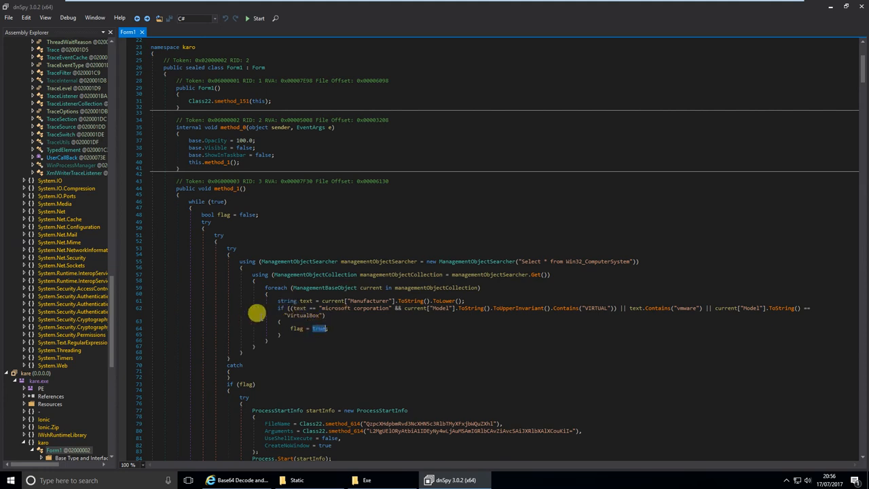
pyautogui.scroll(-3, 354, 336)
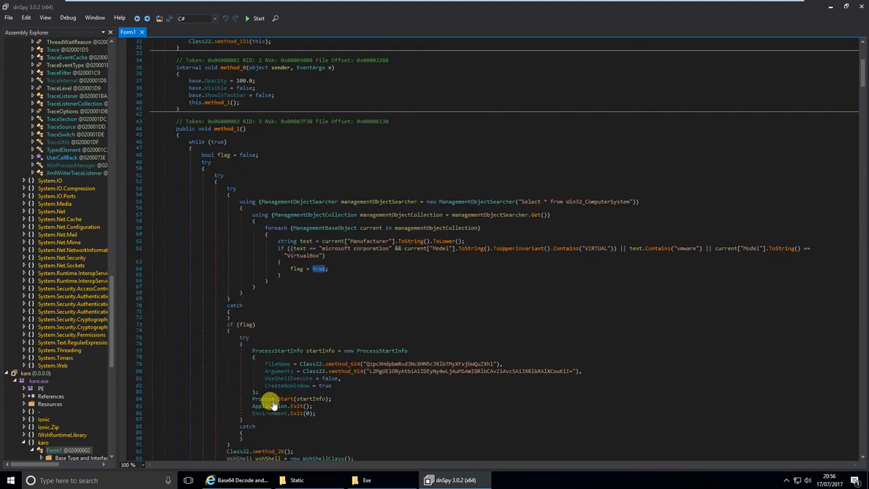
pyautogui.scroll(-1, 304, 298)
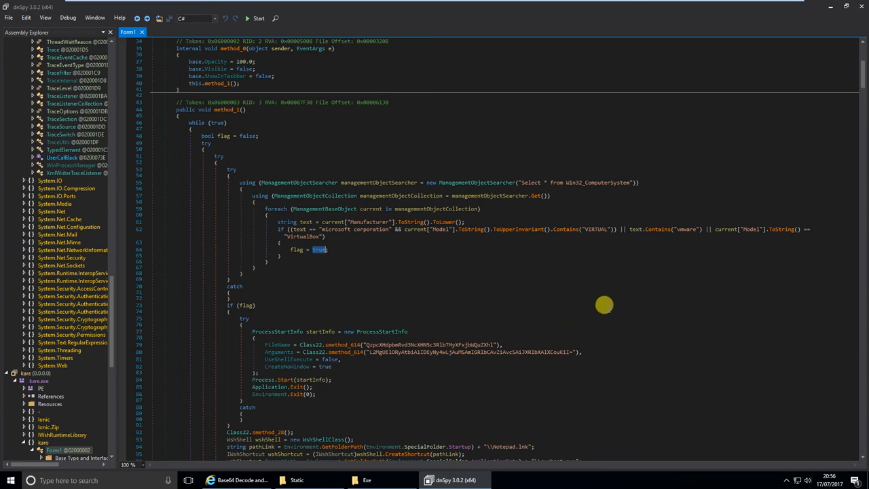
pyautogui.scroll(-3, 605, 304)
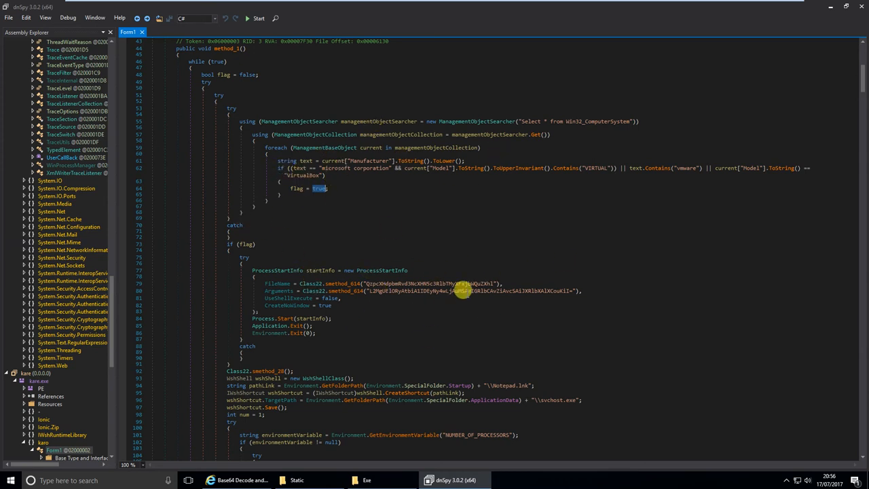
# Step: Examine how method_1 creates the Notepad.lnk startup shortcut, reads the processor count, handles the aes file and copies itself to svchost.exe
pyautogui.scroll(-3, 438, 290)
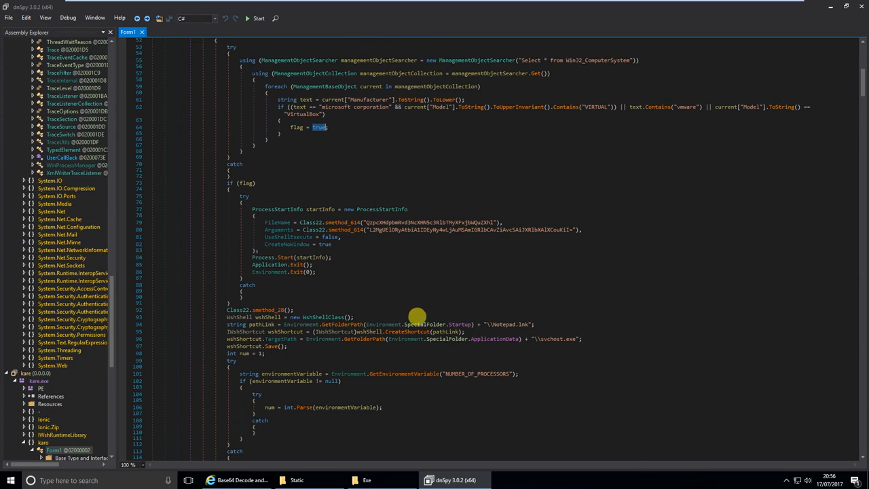
pyautogui.scroll(-2, 410, 319)
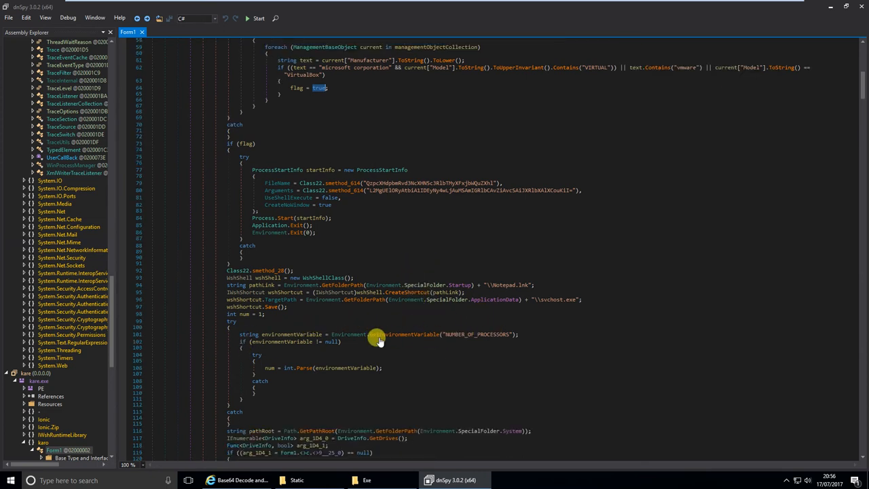
pyautogui.scroll(-8, 322, 366)
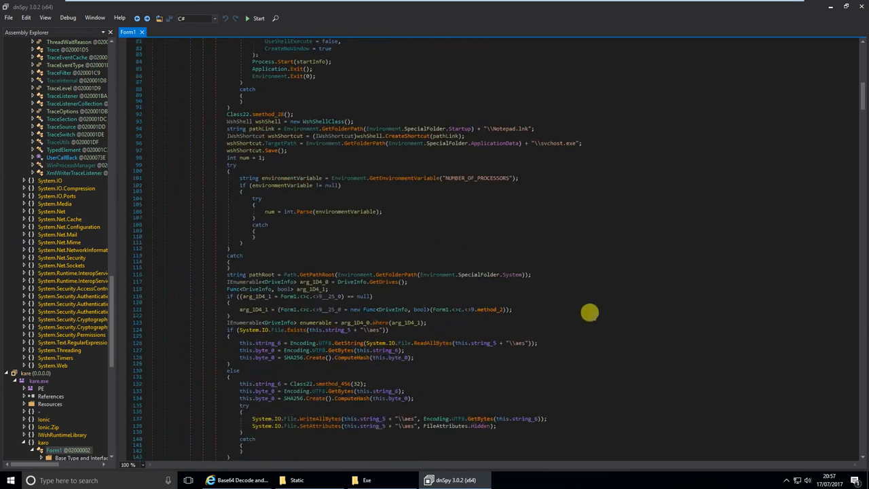
pyautogui.click(616, 314)
pyautogui.scroll(-8, 616, 314)
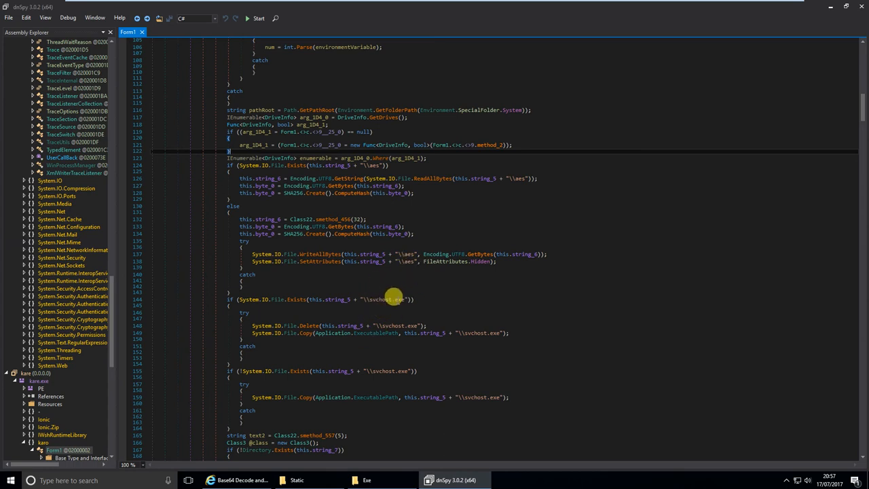
pyautogui.scroll(-2, 444, 289)
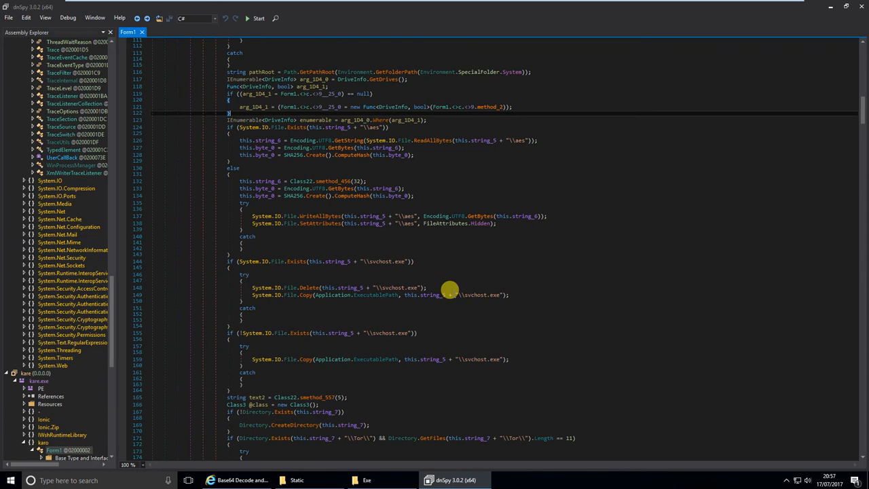
pyautogui.scroll(-2, 608, 234)
pyautogui.scroll(-1, 613, 239)
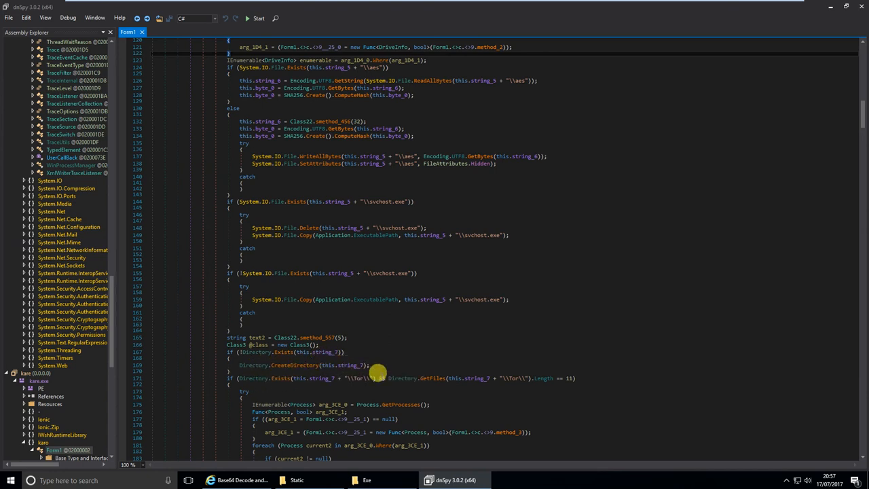
# Step: Examine the Tor directory check, the loop that kills processes and the WebClient DownloadFile call with its encoded address
pyautogui.moveTo(350, 378); pyautogui.dragTo(434, 380)
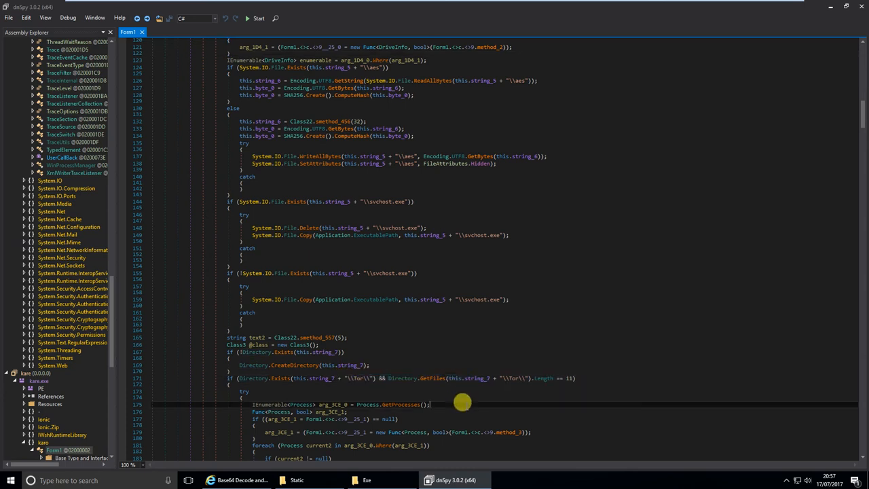
pyautogui.click(462, 403)
pyautogui.scroll(-6, 462, 401)
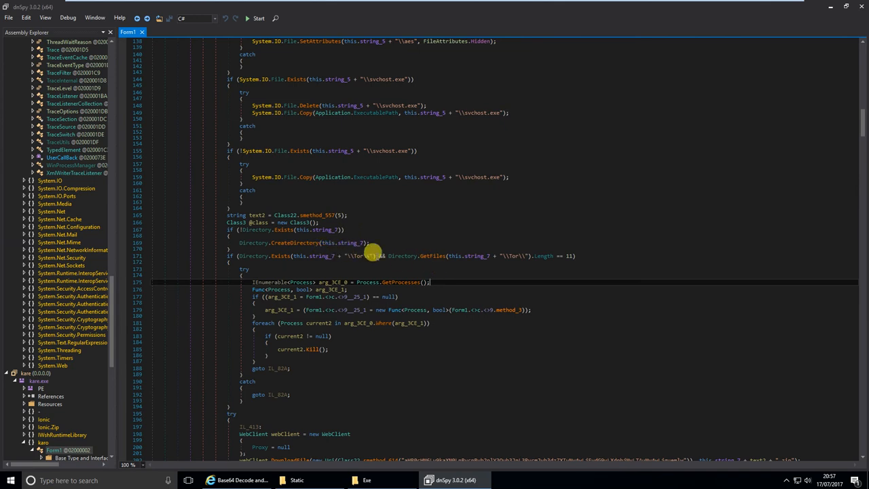
pyautogui.scroll(-4, 397, 251)
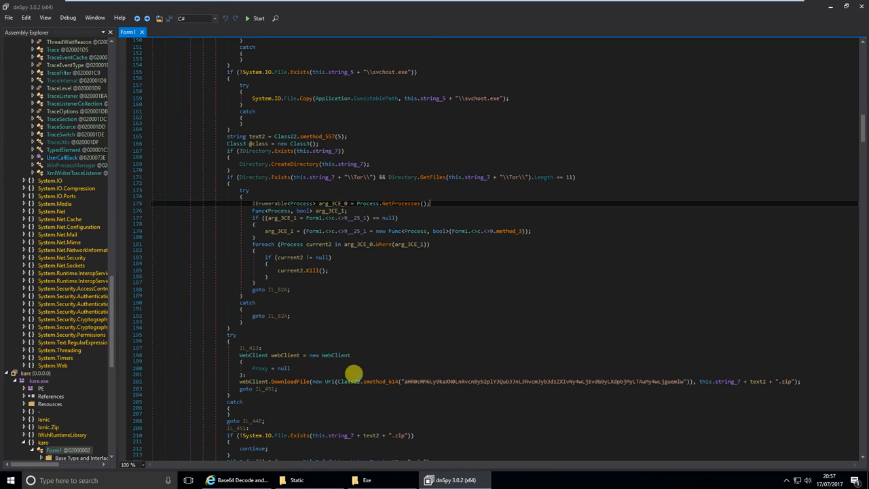
pyautogui.doubleClick(426, 376)
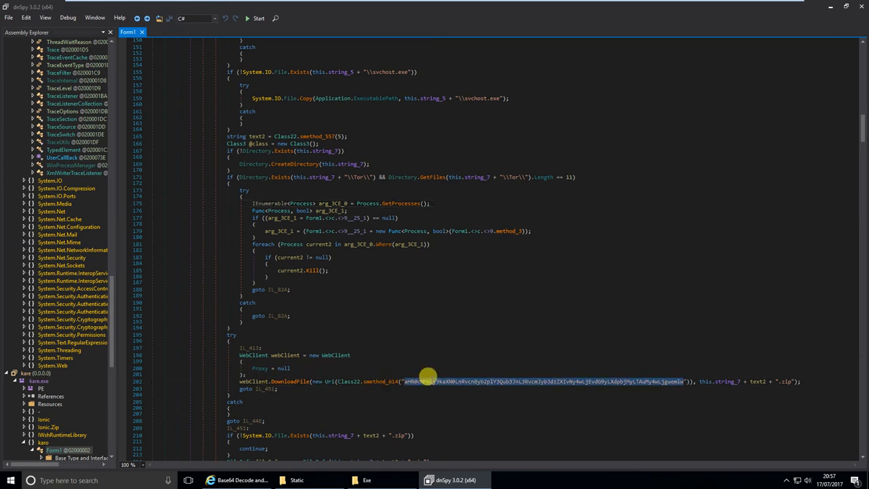
pyautogui.click(442, 392)
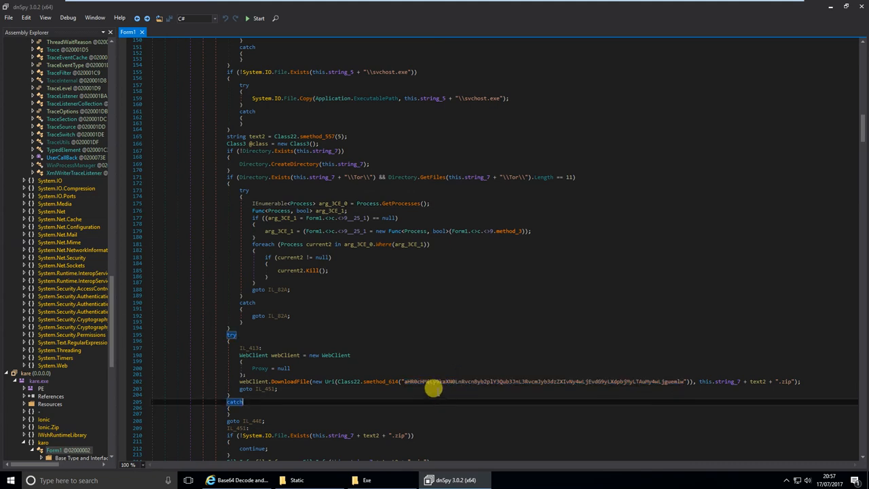
pyautogui.scroll(-3, 374, 349)
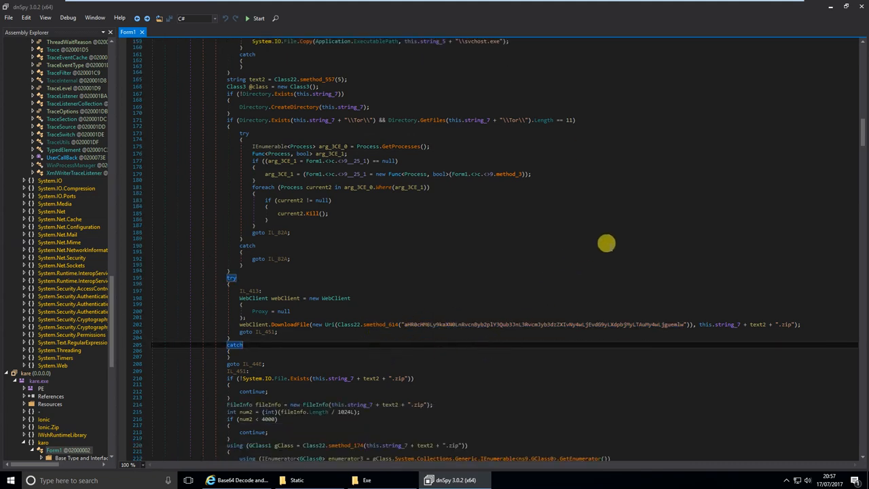
pyautogui.click(595, 273)
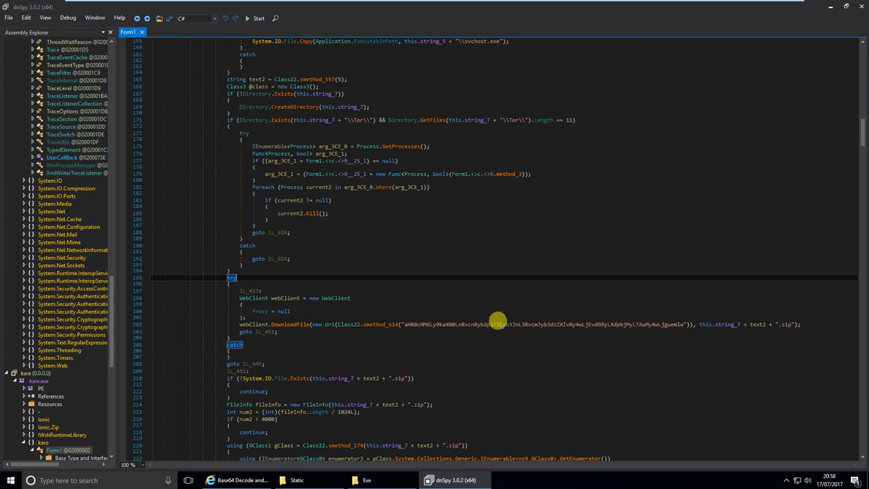
# Step: Copy the encoded string in the webClient.DownloadFile call on line 202
pyautogui.doubleClick(496, 323)
pyautogui.rightClick(502, 324)
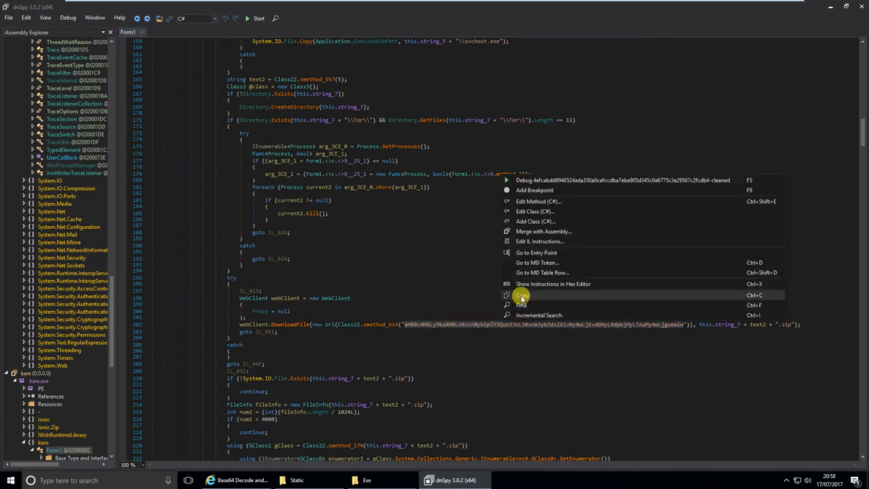
pyautogui.click(526, 296)
# Step: Switch to the Base64 website, replace the decode form's input with the copied DownloadFile string, decode it and highlight the output
pyautogui.click(235, 479)
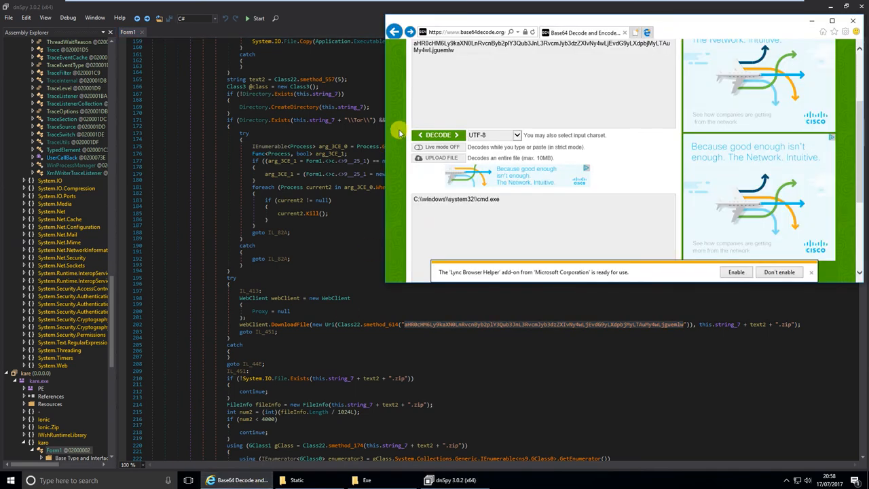
pyautogui.hotkey('ctrl', 'a')
pyautogui.write('v')
pyautogui.click(432, 137)
pyautogui.click(414, 150)
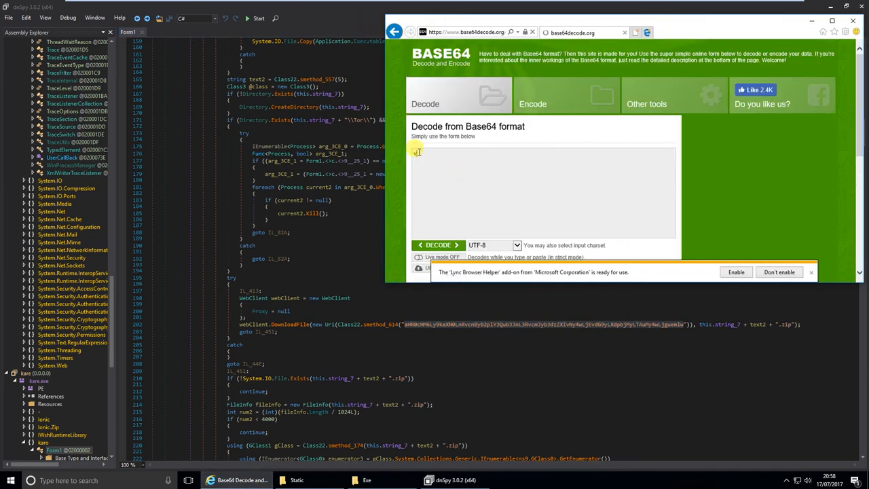
pyautogui.hotkey('ctrl', 'v')
pyautogui.click(414, 153)
pyautogui.press('BackSpace')
pyautogui.click(431, 245)
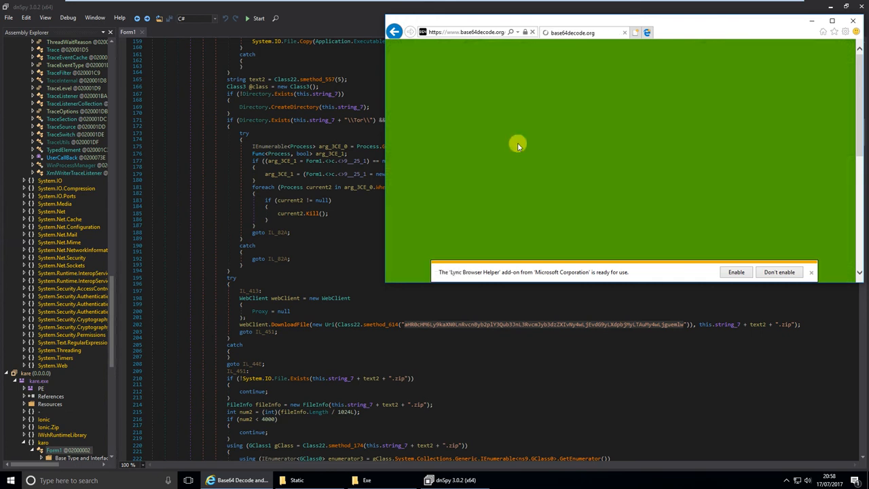
pyautogui.scroll(-3, 543, 143)
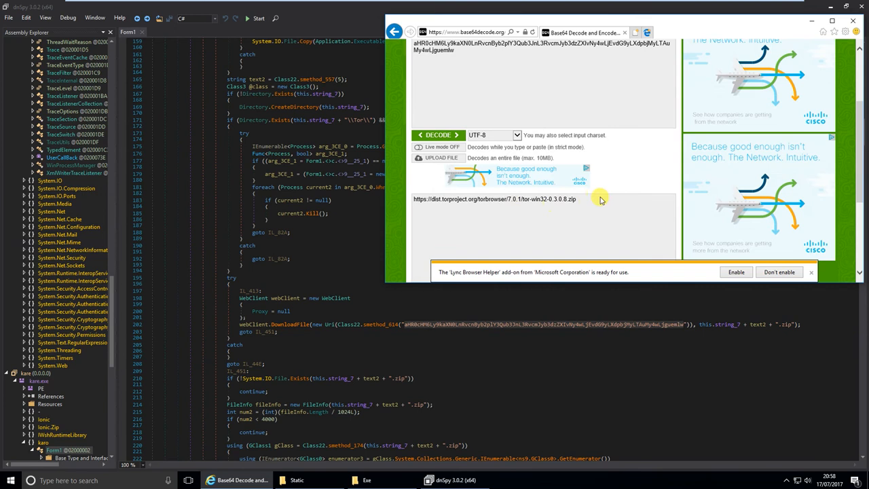
pyautogui.moveTo(576, 199); pyautogui.dragTo(434, 181)
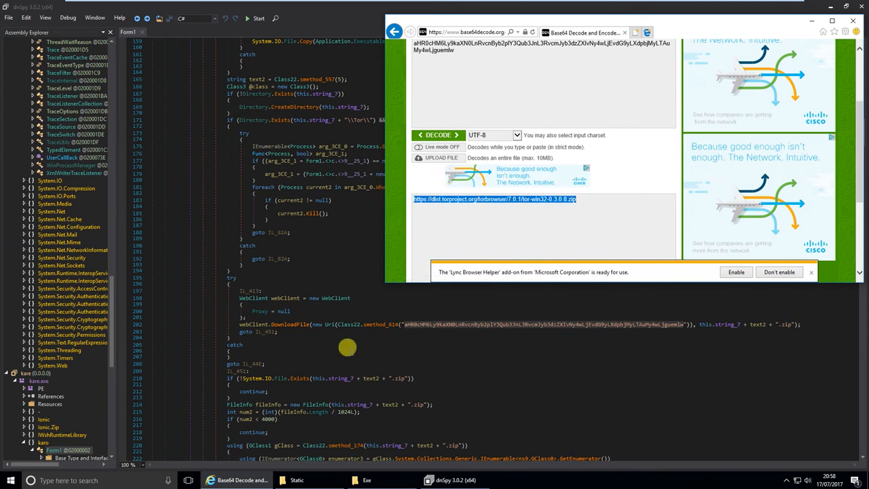
# Step: Return to dnSpy and copy the long encoded string appended to /Tor/torrc on line 238
pyautogui.click(443, 360)
pyautogui.scroll(-11, 438, 361)
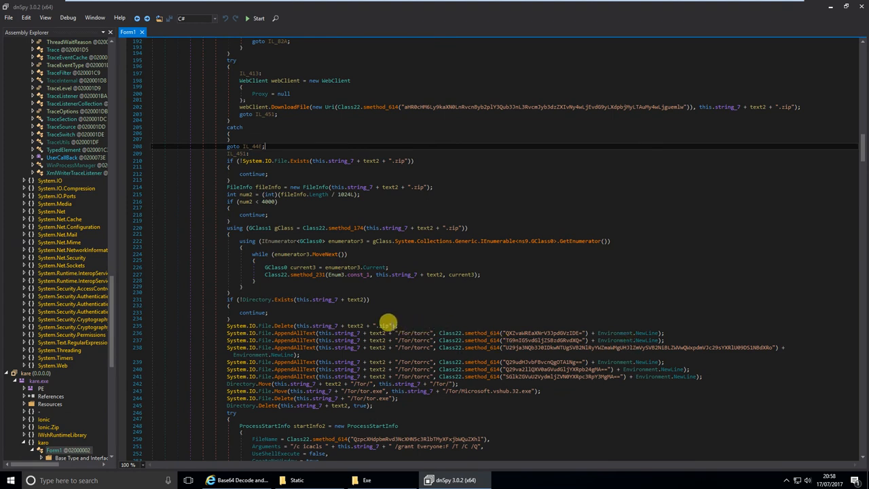
pyautogui.doubleClick(625, 346)
pyautogui.rightClick(644, 350)
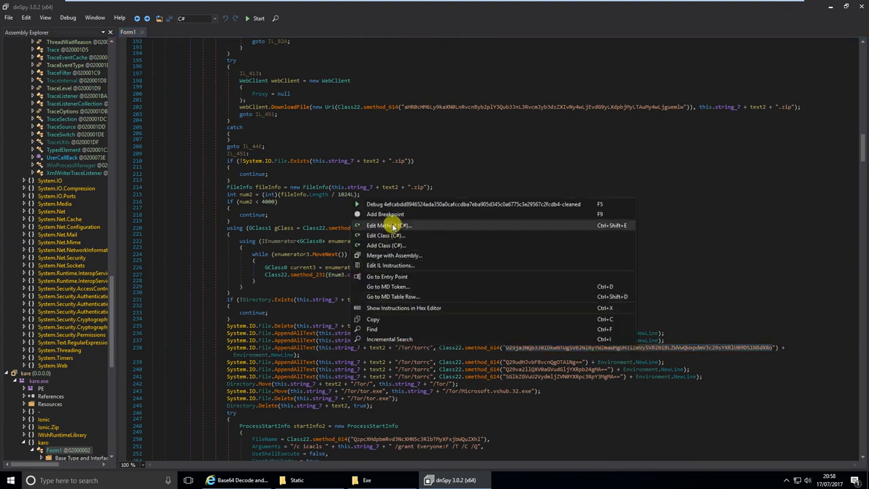
pyautogui.click(375, 319)
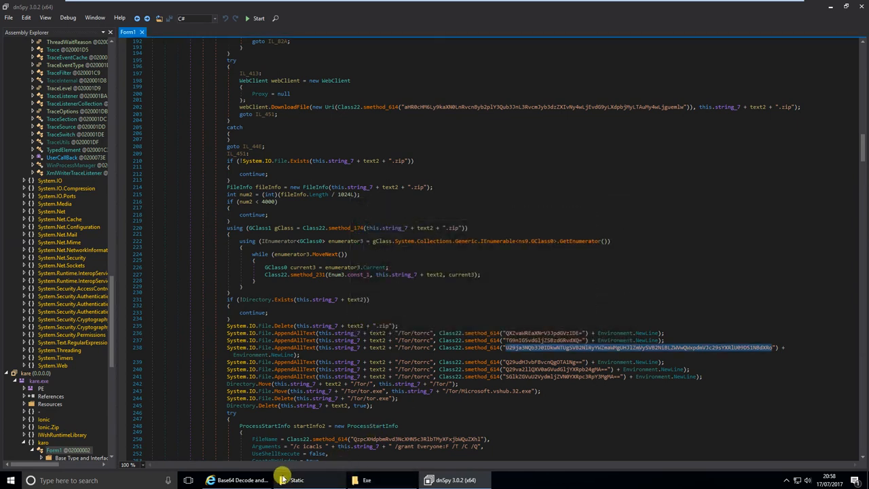
# Step: Replace the Base64 website's input with the copied torrc string, decode it and highlight part of the output
pyautogui.click(234, 479)
pyautogui.click(531, 67)
pyautogui.hotkey('ctrl', 'a')
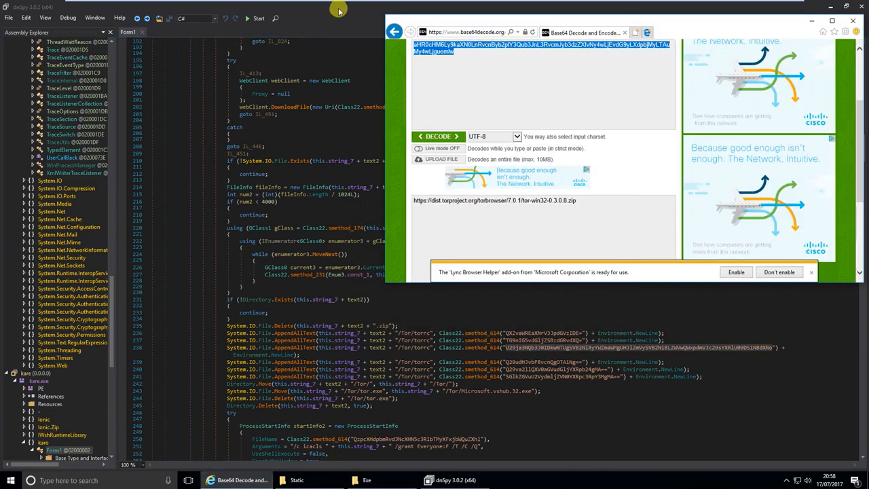
pyautogui.hotkey('ctrl', 'v')
pyautogui.click(426, 138)
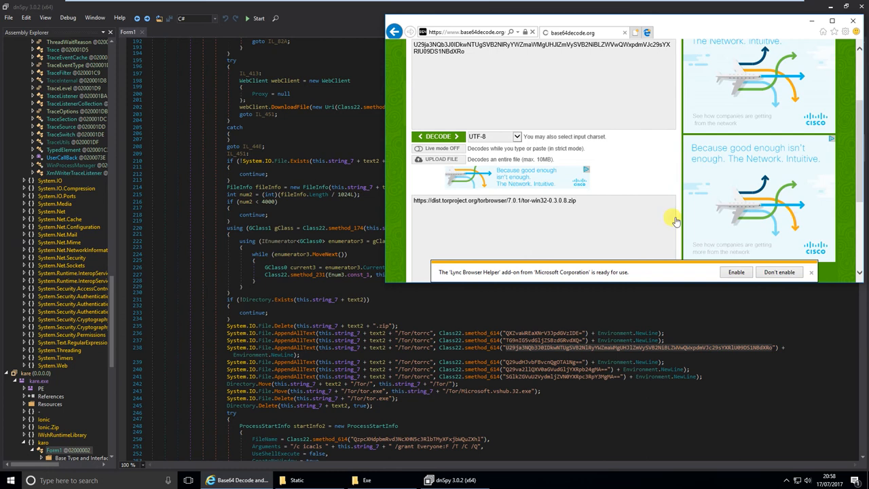
pyautogui.scroll(-2, 569, 160)
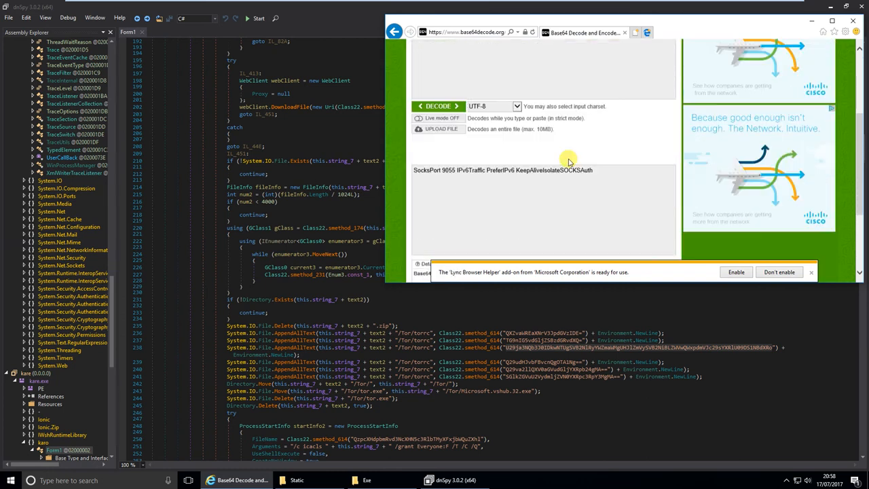
pyautogui.moveTo(626, 170); pyautogui.dragTo(482, 167)
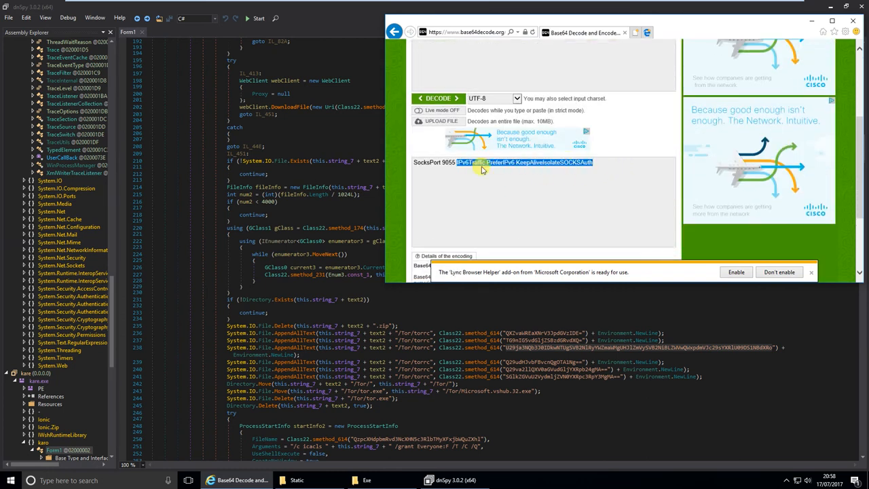
# Step: Review the icacls process start and the socket code in dnSpy, and copy the encoded string on line 283 in the smethod_296 call
pyautogui.click(523, 423)
pyautogui.scroll(-10, 555, 348)
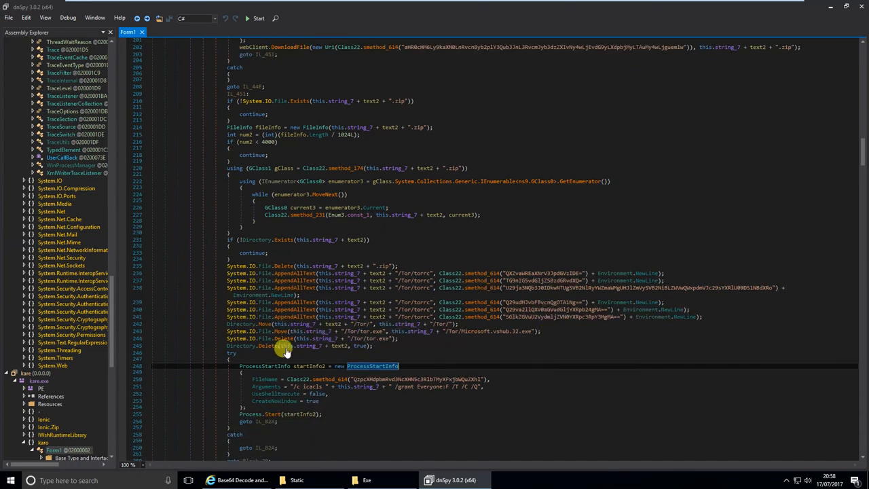
pyautogui.scroll(-3, 422, 338)
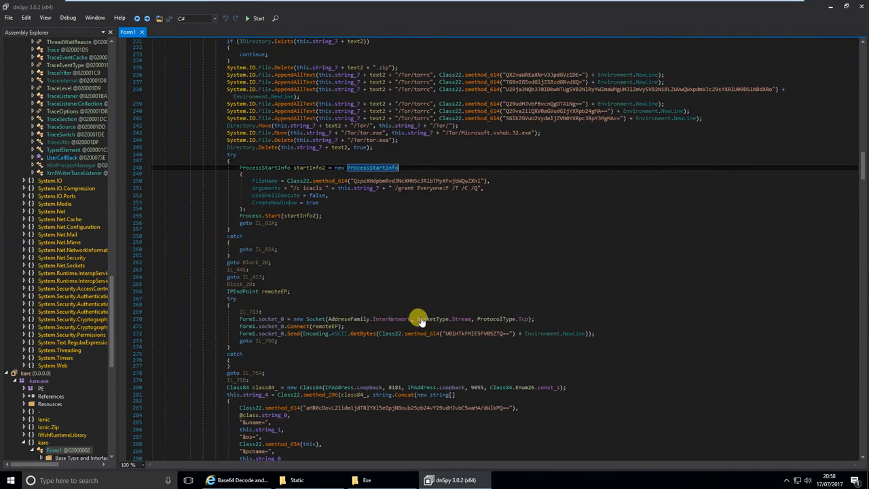
pyautogui.scroll(-5, 394, 317)
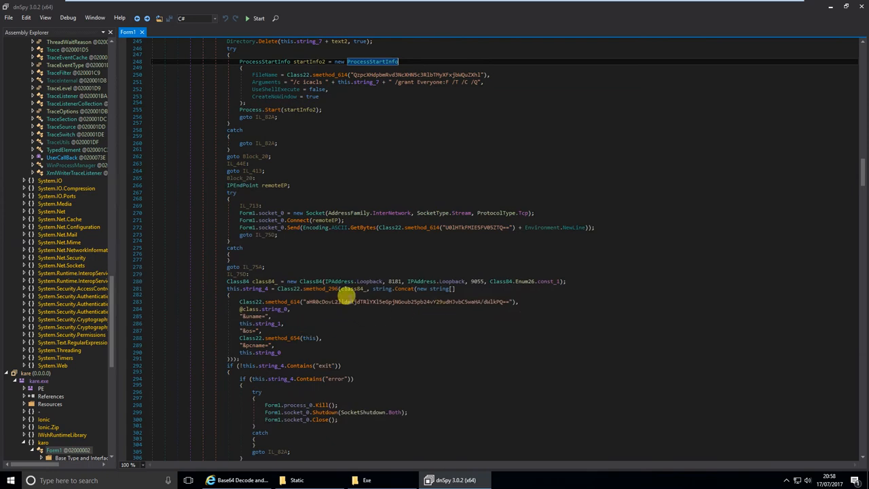
pyautogui.doubleClick(348, 301)
pyautogui.moveTo(510, 301); pyautogui.dragTo(306, 302)
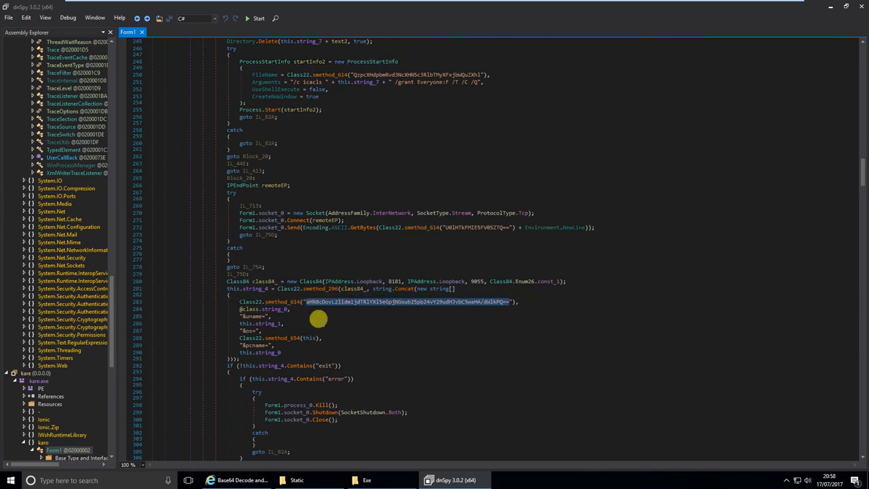
# Step: Decode the copied line 283 string on the Base64 website and highlight the resulting address
pyautogui.click(256, 480)
pyautogui.rightClick(256, 480)
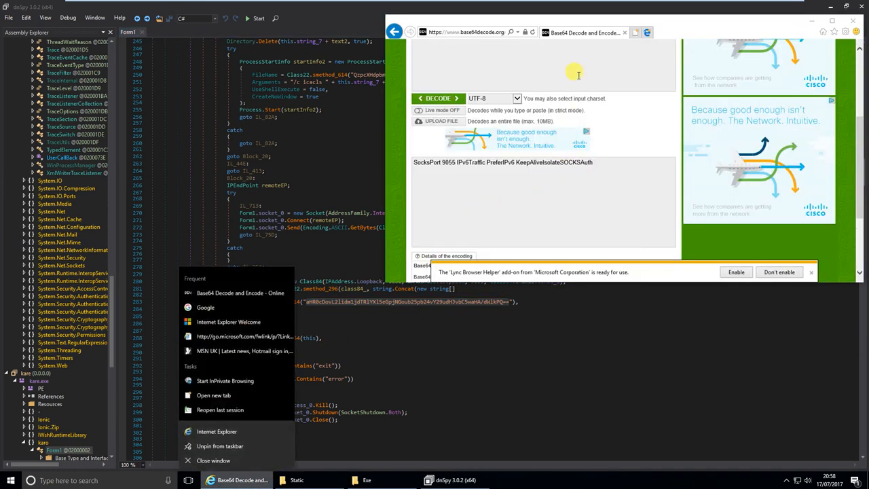
pyautogui.click(578, 74)
pyautogui.hotkey('ctrl', 'v')
pyautogui.click(427, 140)
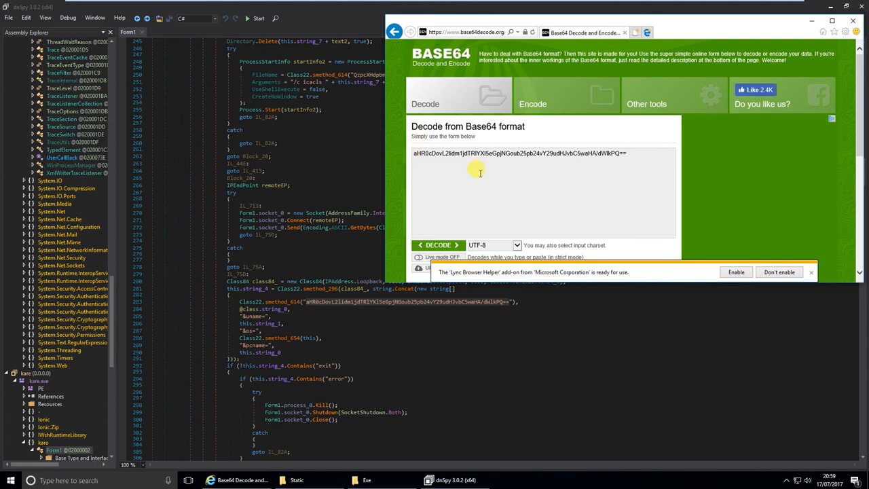
pyautogui.scroll(-3, 665, 224)
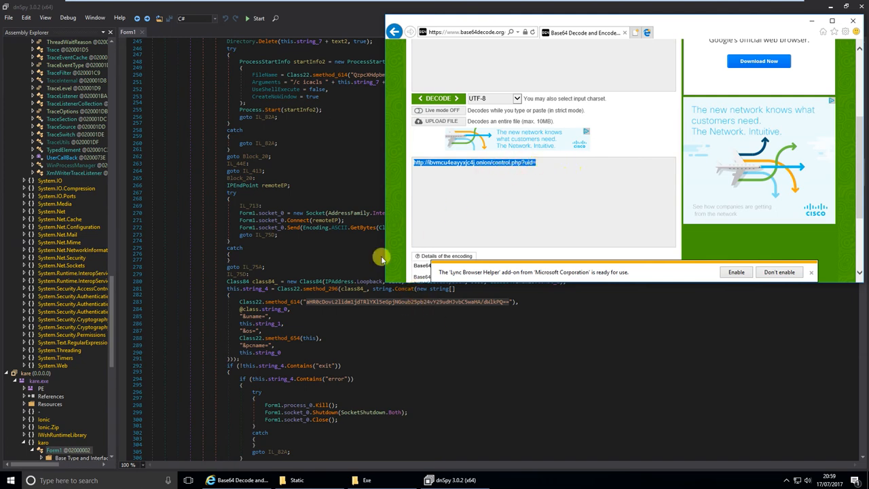
# Step: Return to dnSpy, read the code following the smethod_296 call and highlight the encoded string on line 313
pyautogui.click(521, 334)
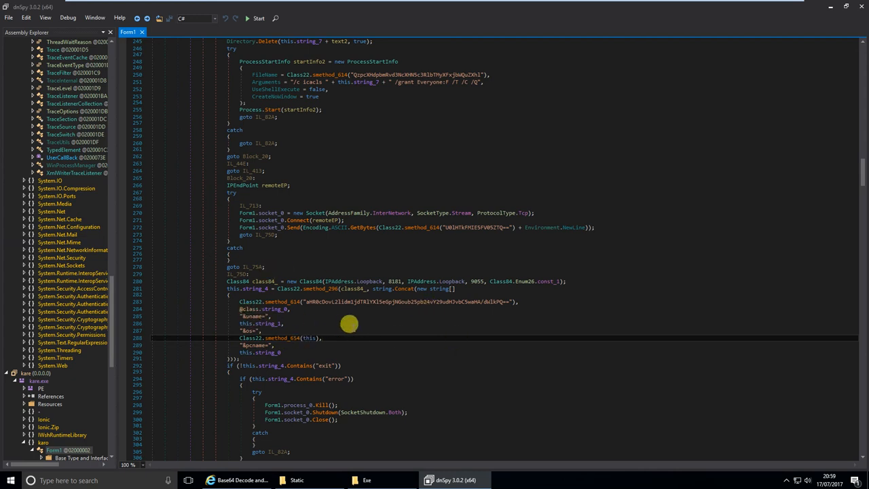
pyautogui.scroll(-2, 348, 324)
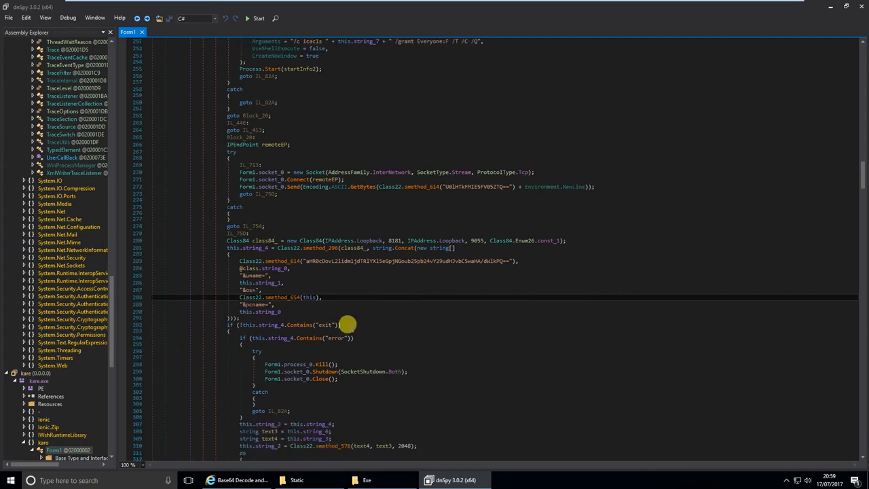
pyautogui.scroll(-5, 346, 324)
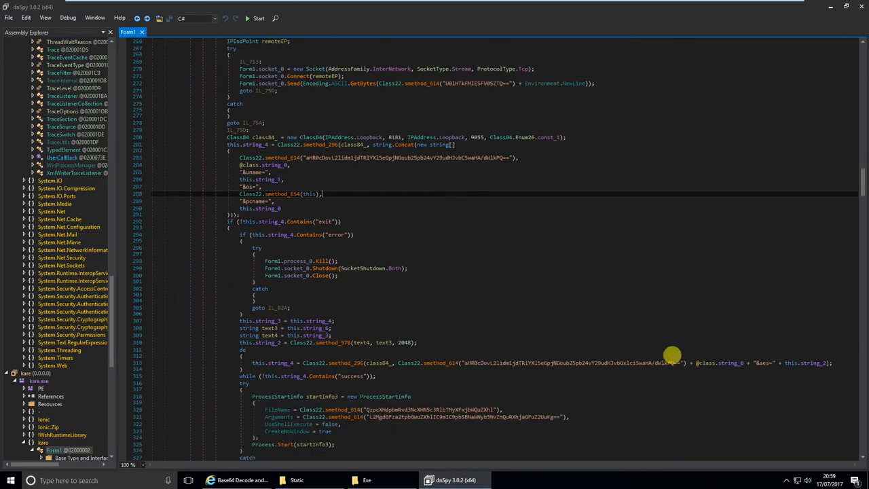
pyautogui.moveTo(679, 363); pyautogui.dragTo(460, 363)
# Step: Copy the long encoded text5 string on line 487 in dnSpy and decode it on the Base64 website in place of the previous input
pyautogui.scroll(-20, 461, 364)
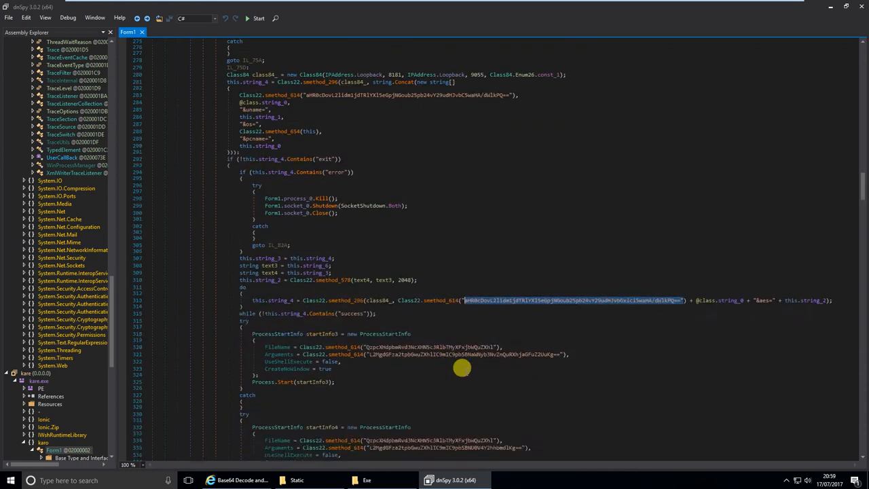
pyautogui.scroll(-5, 475, 359)
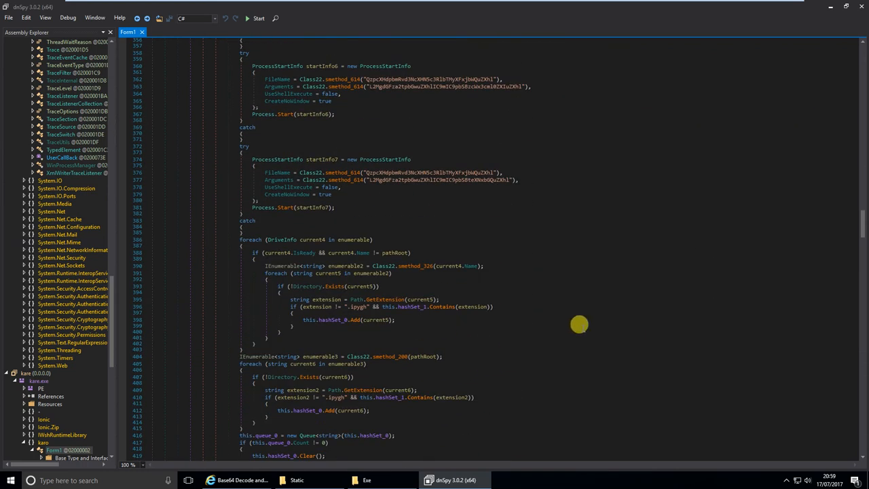
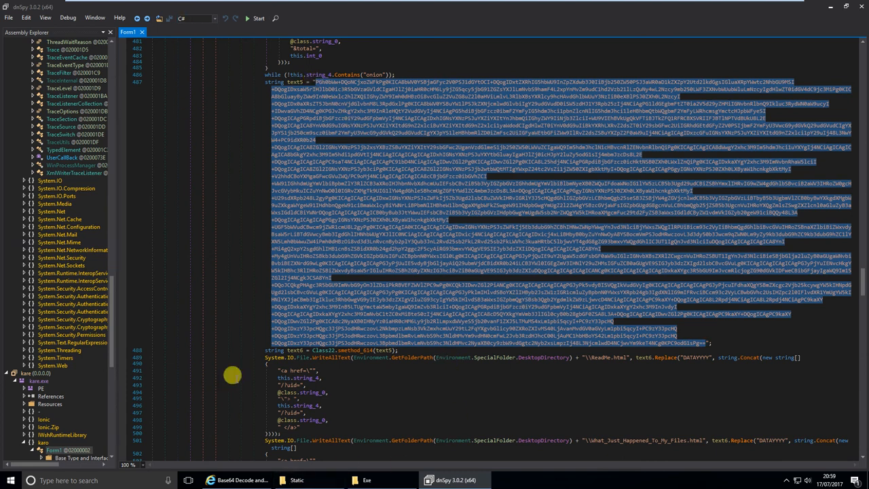
pyautogui.click(231, 479)
pyautogui.scroll(1, 407, 61)
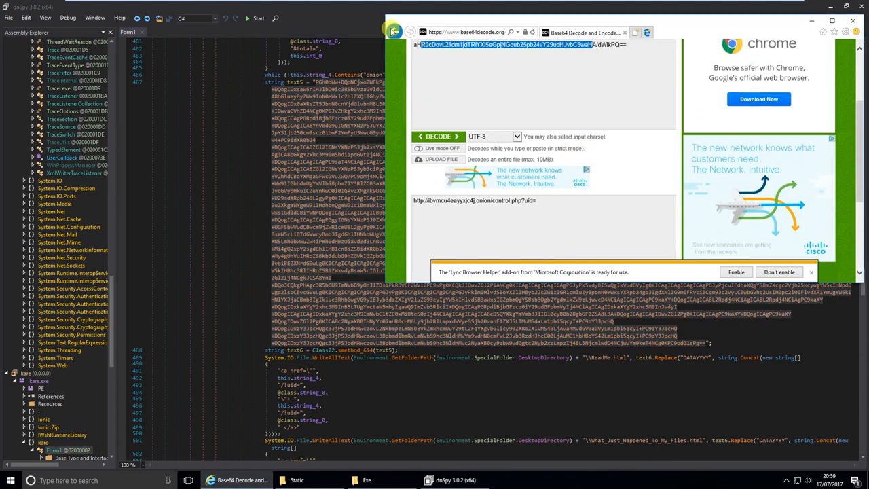
pyautogui.click(669, 62)
pyautogui.hotkey('ctrl', 'a')
pyautogui.hotkey('ctrl', 'v')
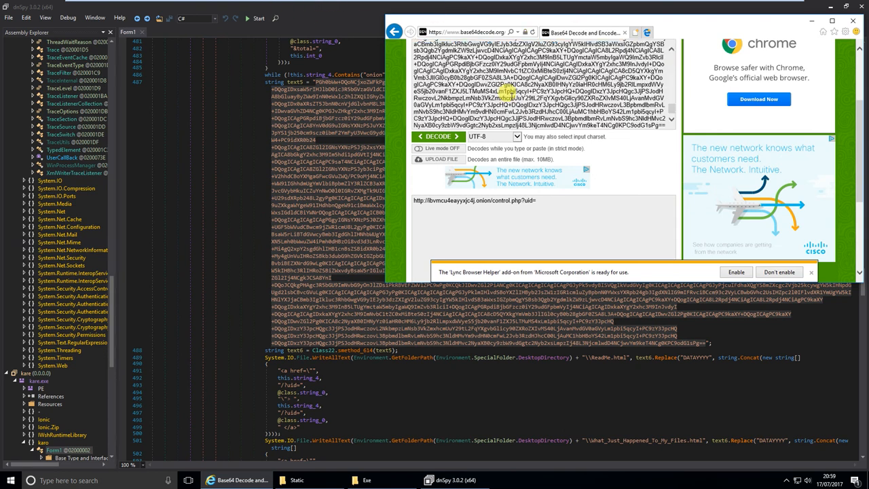
pyautogui.click(439, 137)
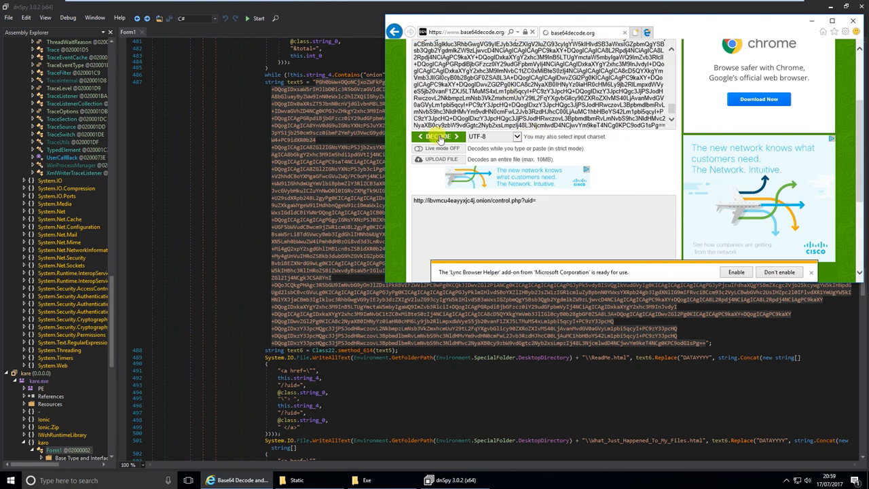
# Step: Maximise the browser and read the decoded HTML through to its end, including the payment procedure and the DATAYYYY placeholder
pyautogui.scroll(-2, 746, 196)
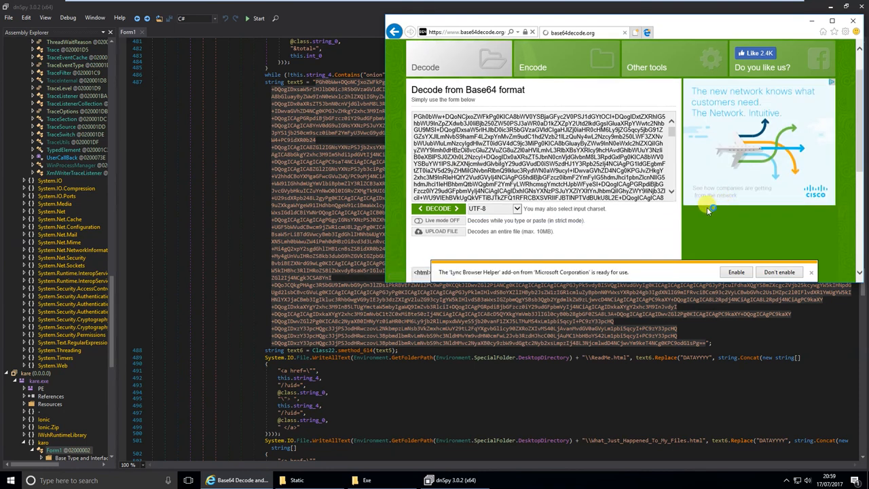
pyautogui.scroll(-2, 707, 210)
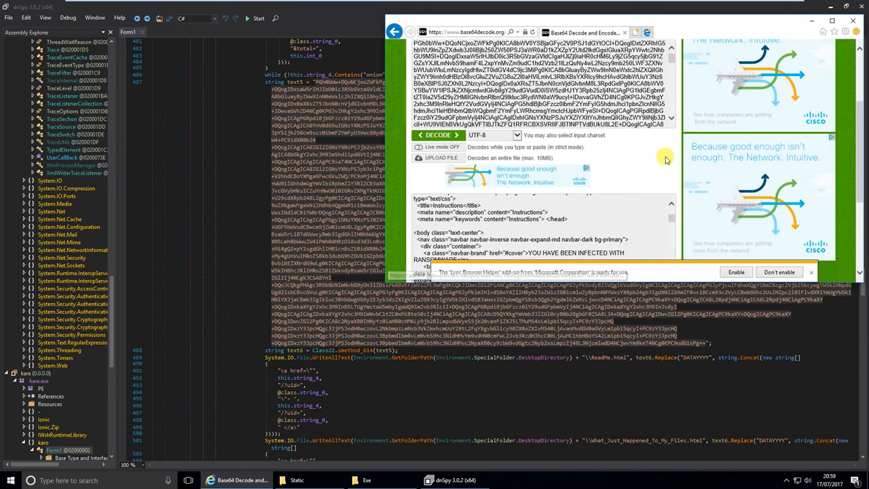
pyautogui.click(832, 21)
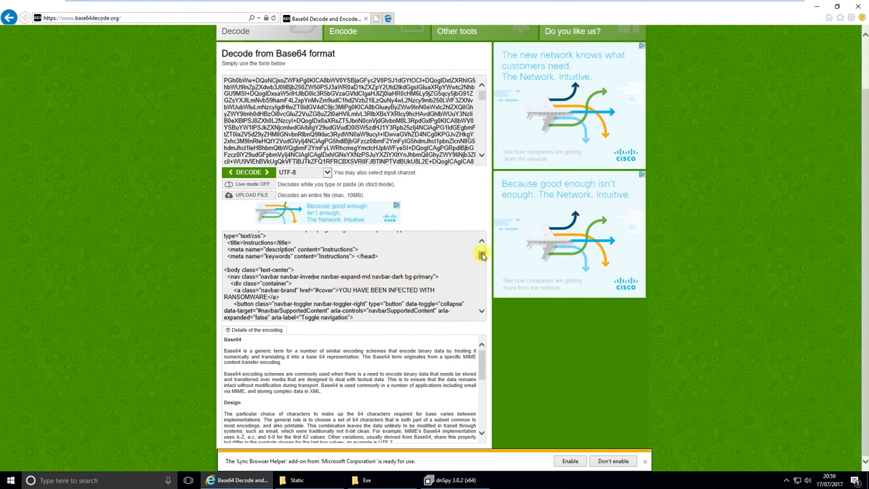
pyautogui.moveTo(481, 255); pyautogui.dragTo(480, 271)
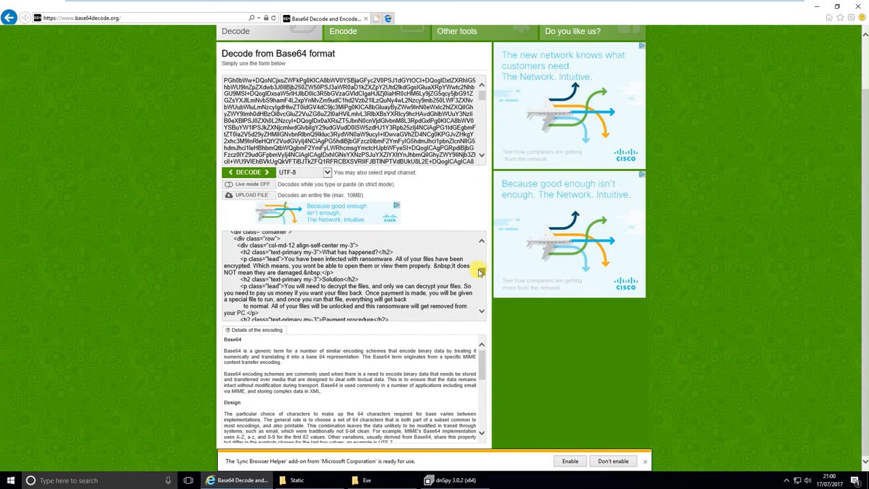
pyautogui.moveTo(481, 270); pyautogui.dragTo(481, 273)
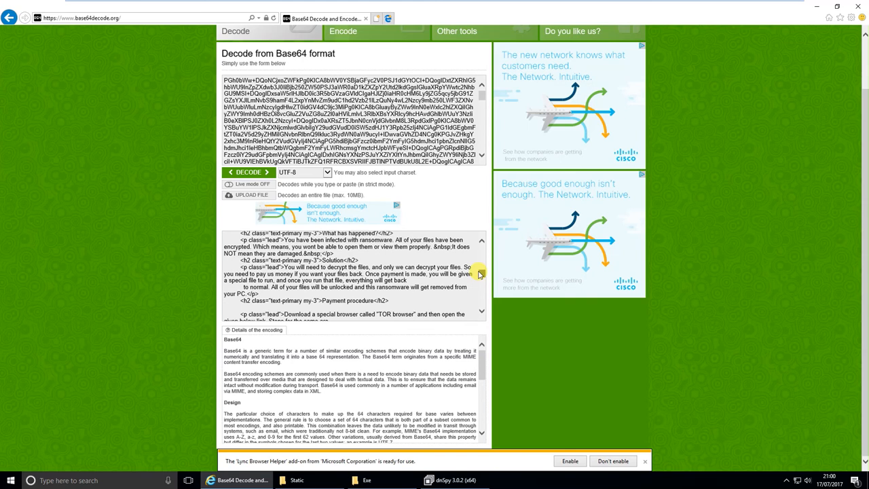
pyautogui.moveTo(480, 273); pyautogui.dragTo(481, 274)
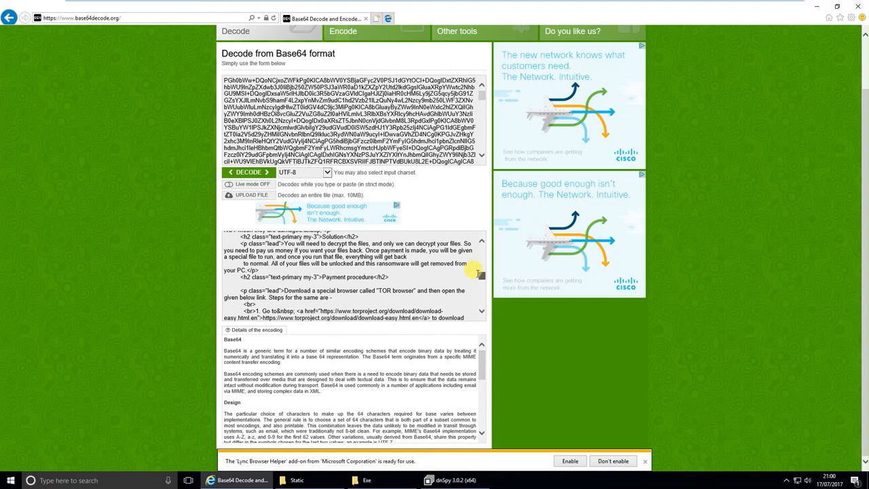
pyautogui.moveTo(481, 273); pyautogui.dragTo(480, 274)
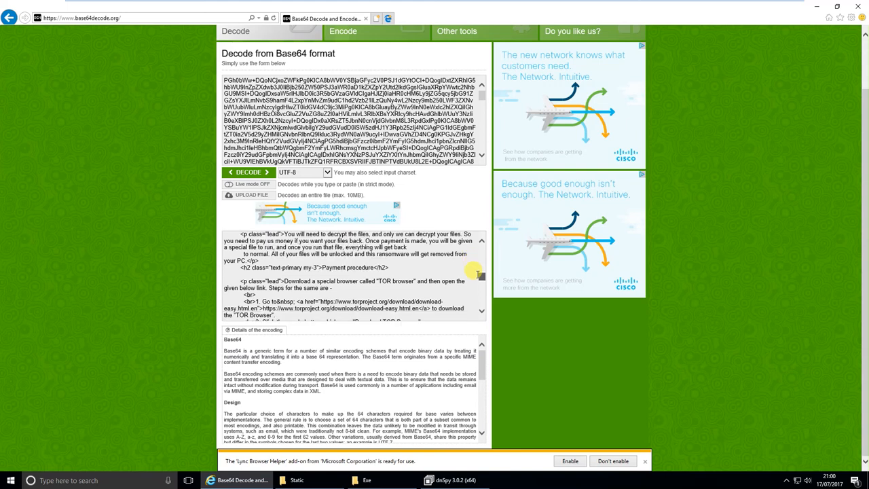
pyautogui.moveTo(479, 274); pyautogui.dragTo(481, 294)
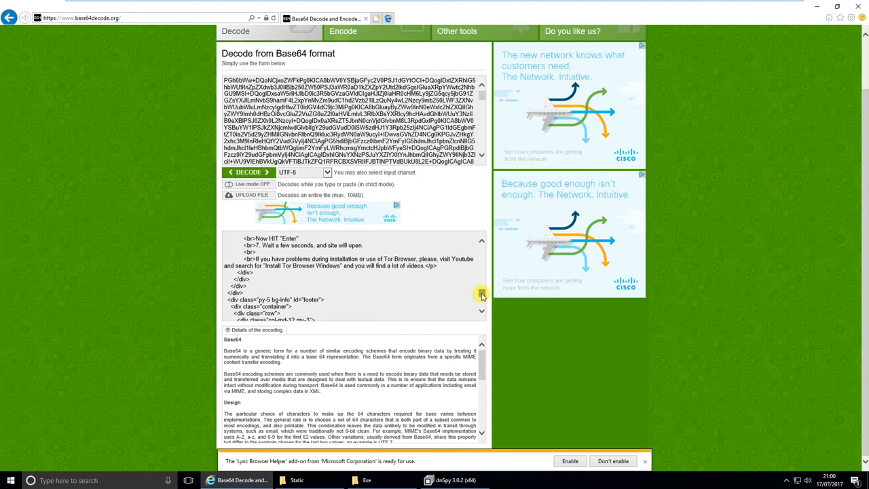
pyautogui.moveTo(482, 294)
pyautogui.mouseDown()
pyautogui.moveTo(483, 285)
pyautogui.moveTo(487, 307)
pyautogui.mouseUp()
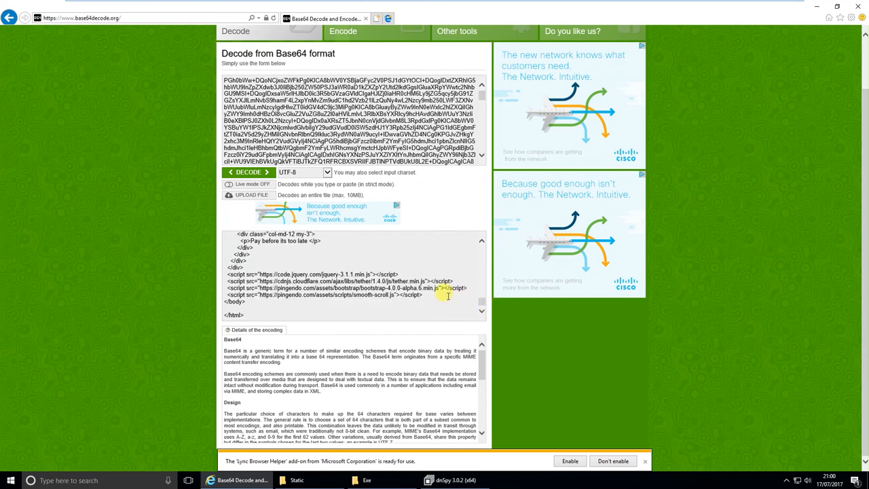
pyautogui.scroll(4, 447, 296)
pyautogui.scroll(2, 447, 296)
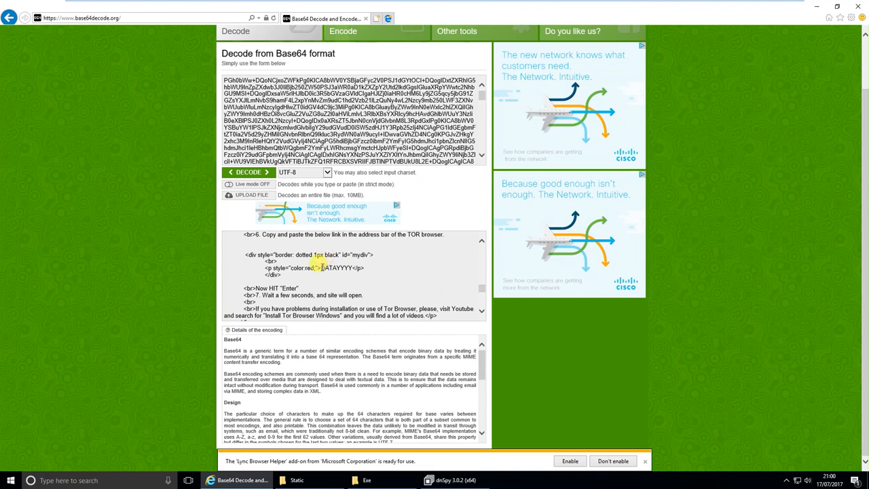
# Step: Return to dnSpy and review the code from the ReadMe.html file writing through the process cleanup to the finally block
pyautogui.click(816, 6)
pyautogui.click(398, 316)
pyautogui.scroll(-12, 397, 336)
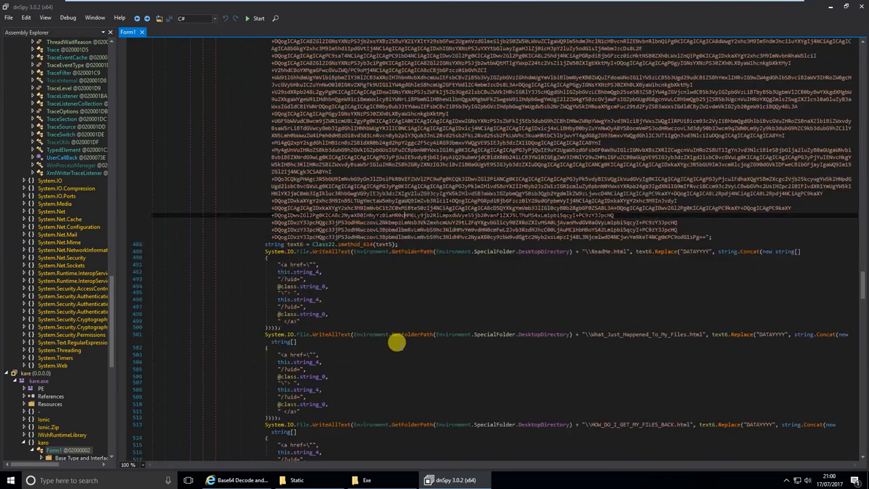
pyautogui.scroll(-6, 397, 350)
pyautogui.scroll(-6, 368, 349)
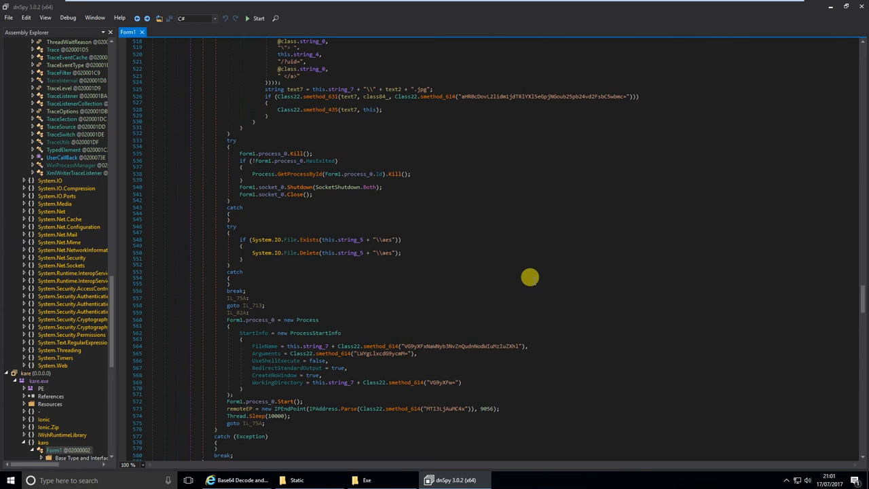
pyautogui.scroll(-5, 546, 270)
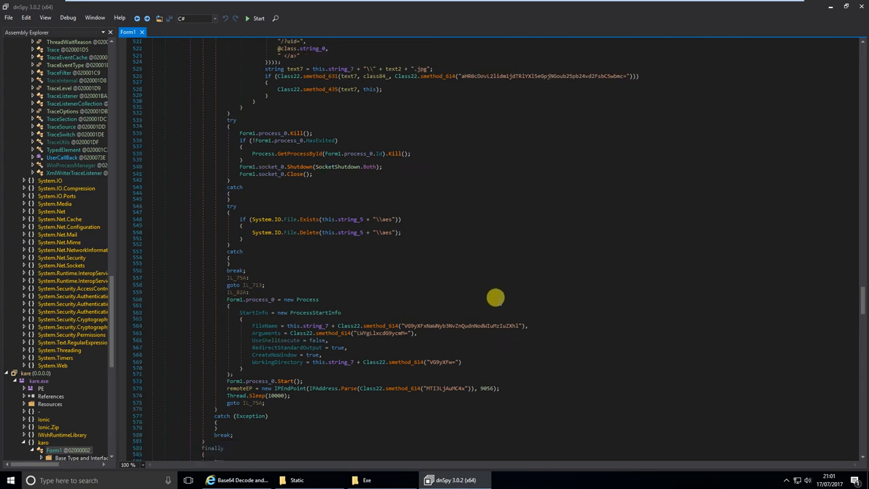
pyautogui.scroll(-2, 494, 309)
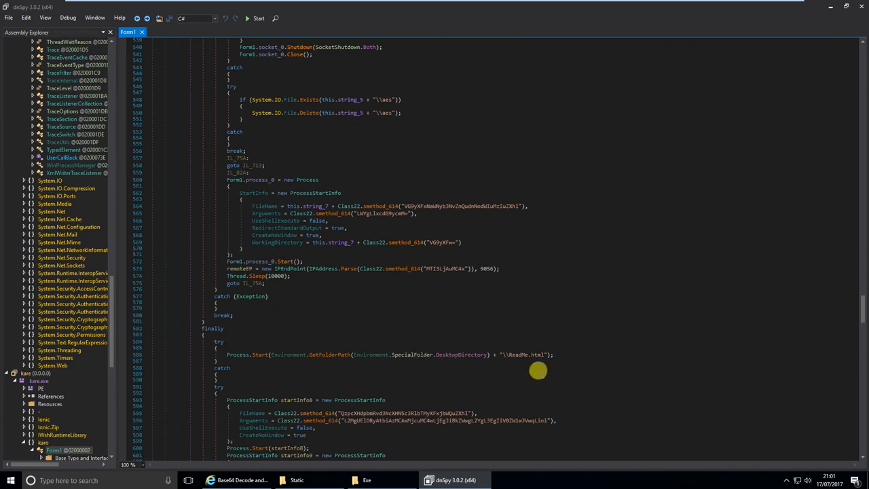
pyautogui.scroll(-2, 487, 390)
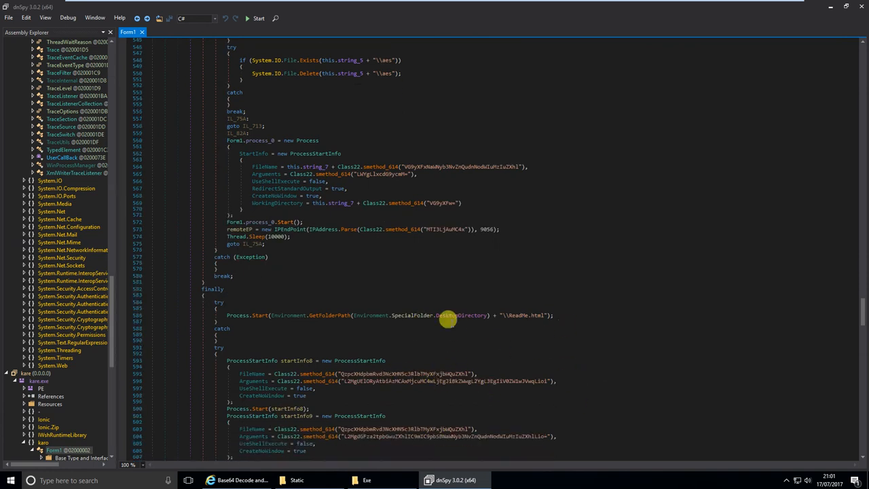
# Step: Examine method_2, highlighting the file extension checks on line 634 and reading the branches that rewrite files and append .ipygh
pyautogui.scroll(-7, 448, 271)
pyautogui.scroll(-11, 448, 282)
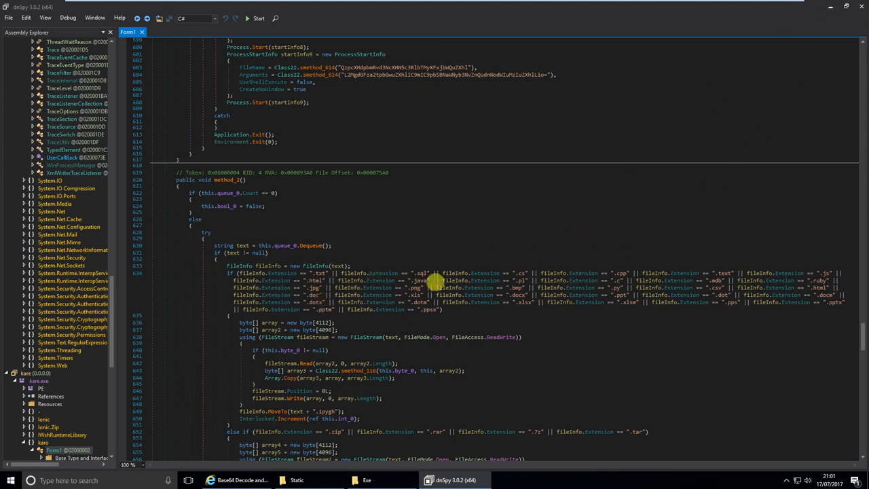
pyautogui.moveTo(293, 279); pyautogui.dragTo(534, 311)
pyautogui.click(535, 311)
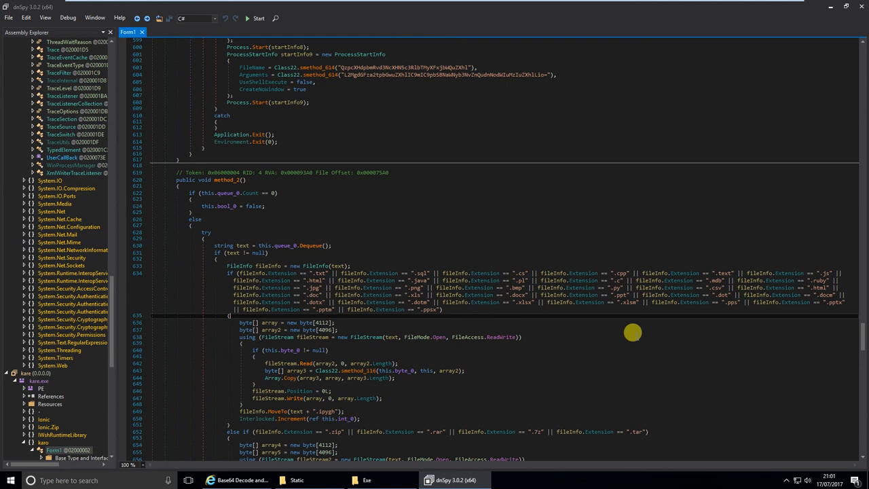
pyautogui.scroll(-3, 351, 304)
pyautogui.scroll(-1, 309, 312)
pyautogui.scroll(-6, 310, 314)
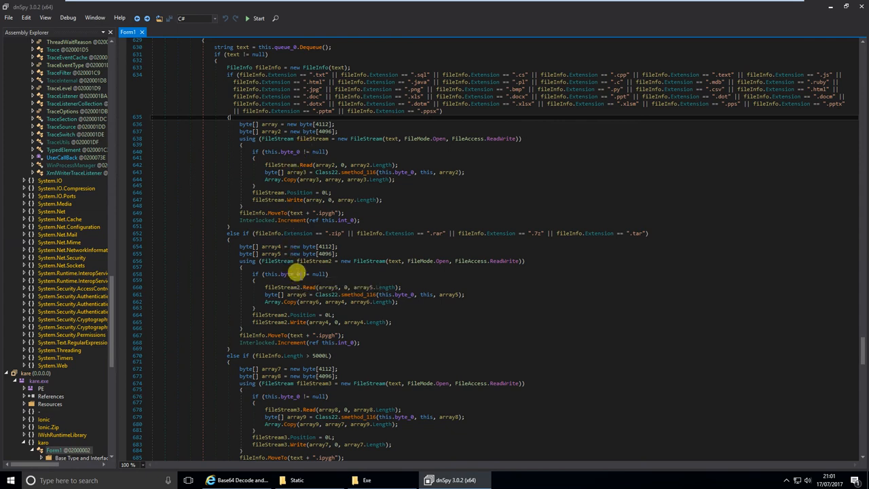
pyautogui.scroll(-7, 340, 248)
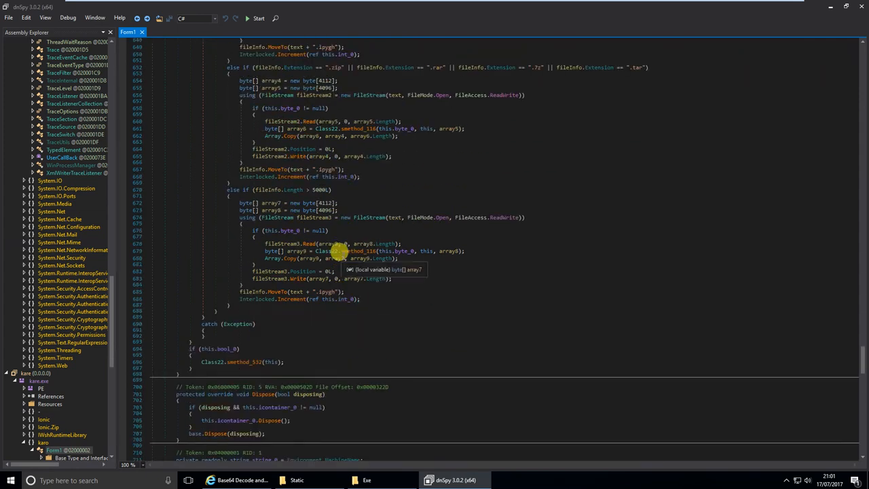
# Step: Review the field declarations and the compiler-generated nested class through to the end of Form1
pyautogui.scroll(-18, 339, 251)
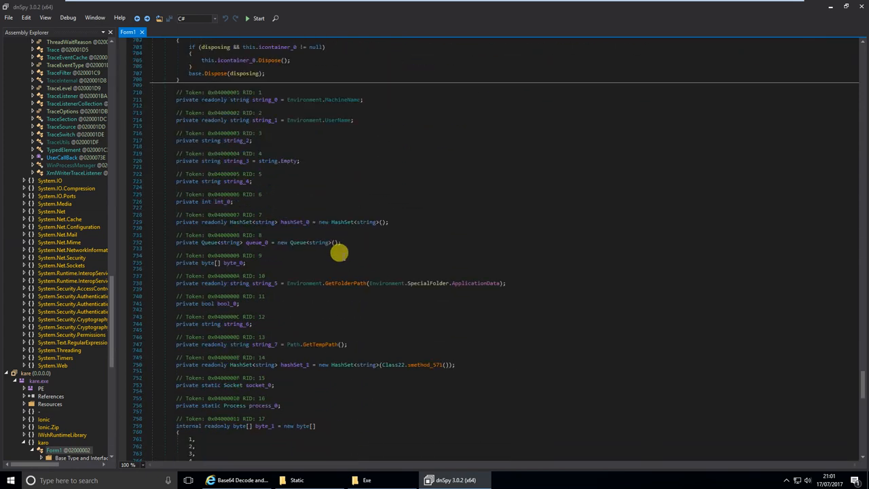
pyautogui.scroll(-20, 340, 253)
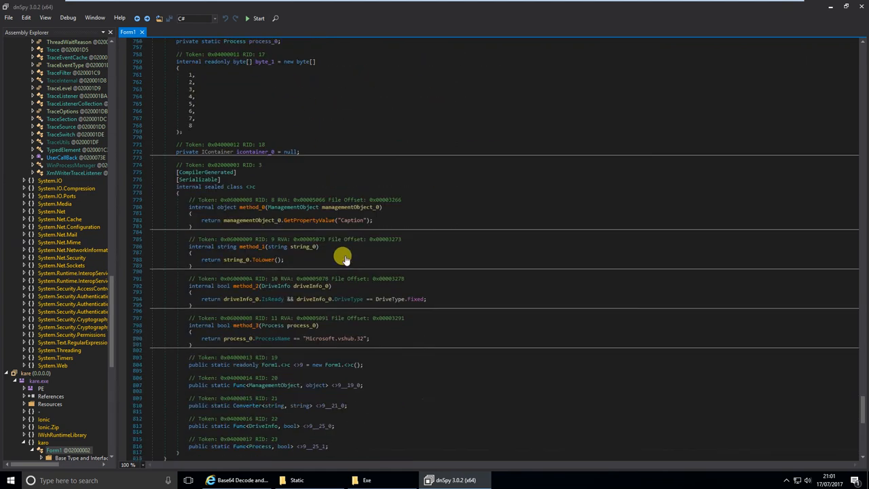
pyautogui.scroll(-7, 345, 258)
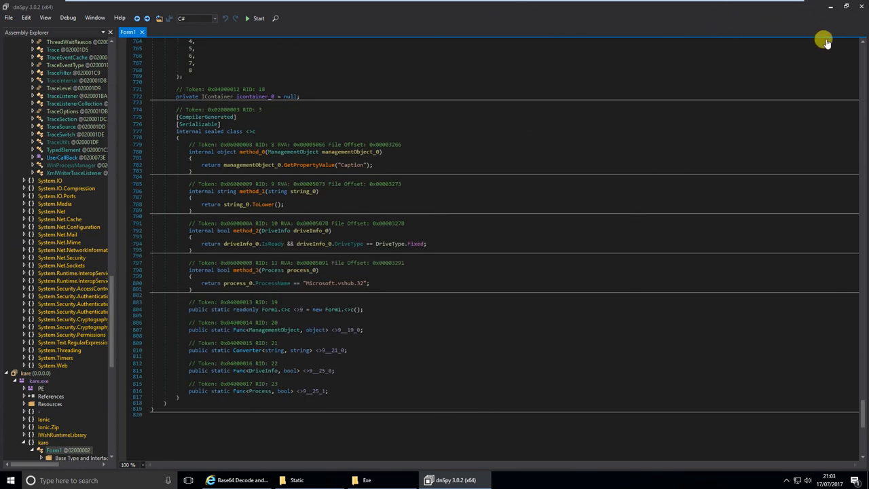
# Step: Minimise dnSpy to show the desktop and leave the desktop icons unselected
pyautogui.click(829, 10)
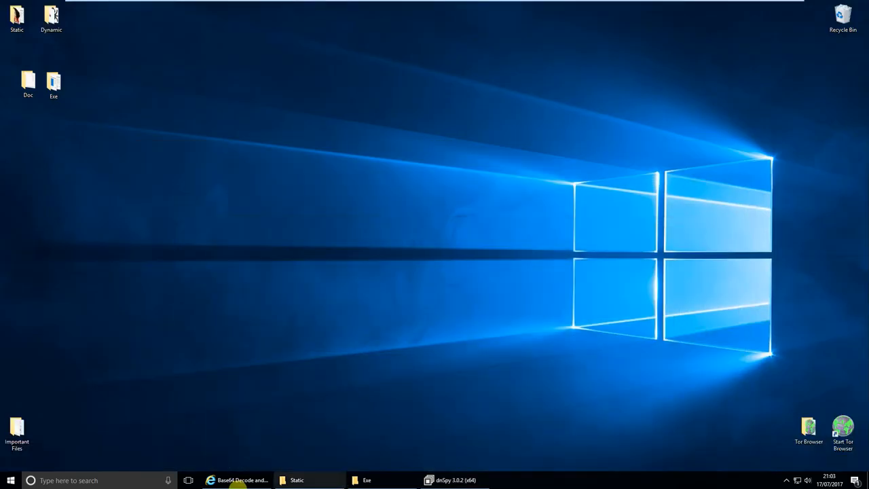
pyautogui.click(594, 326)
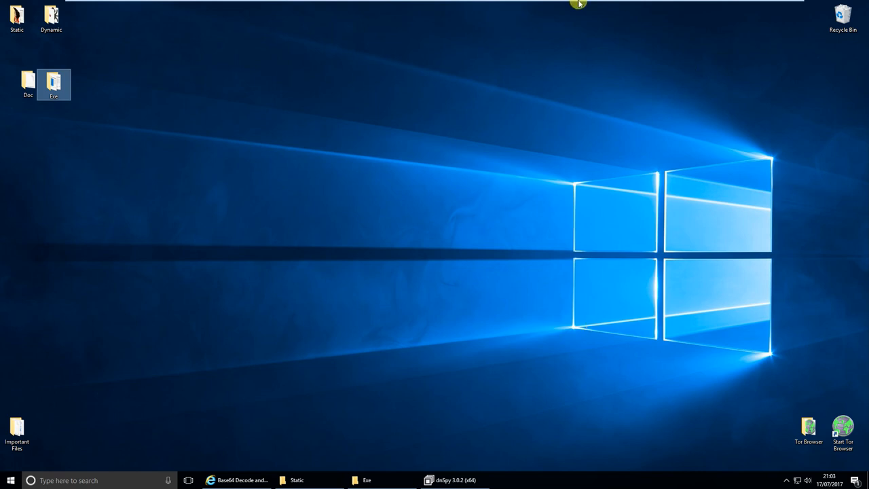
pyautogui.click(320, 100)
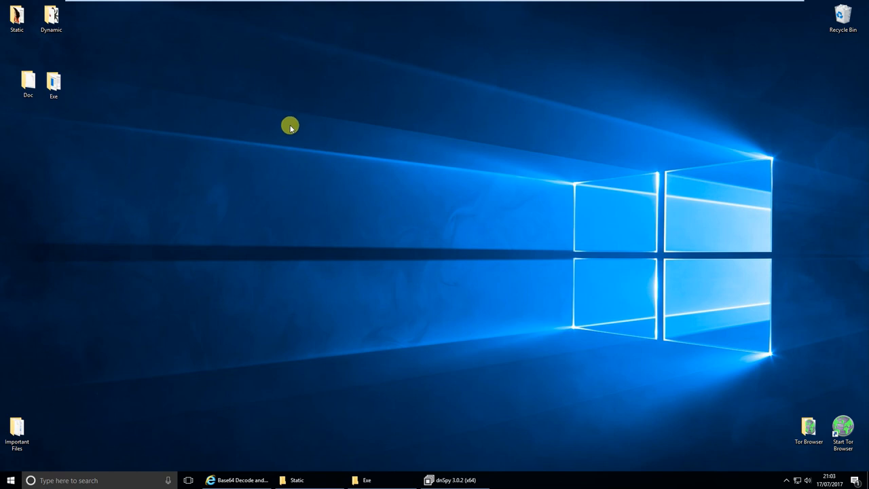